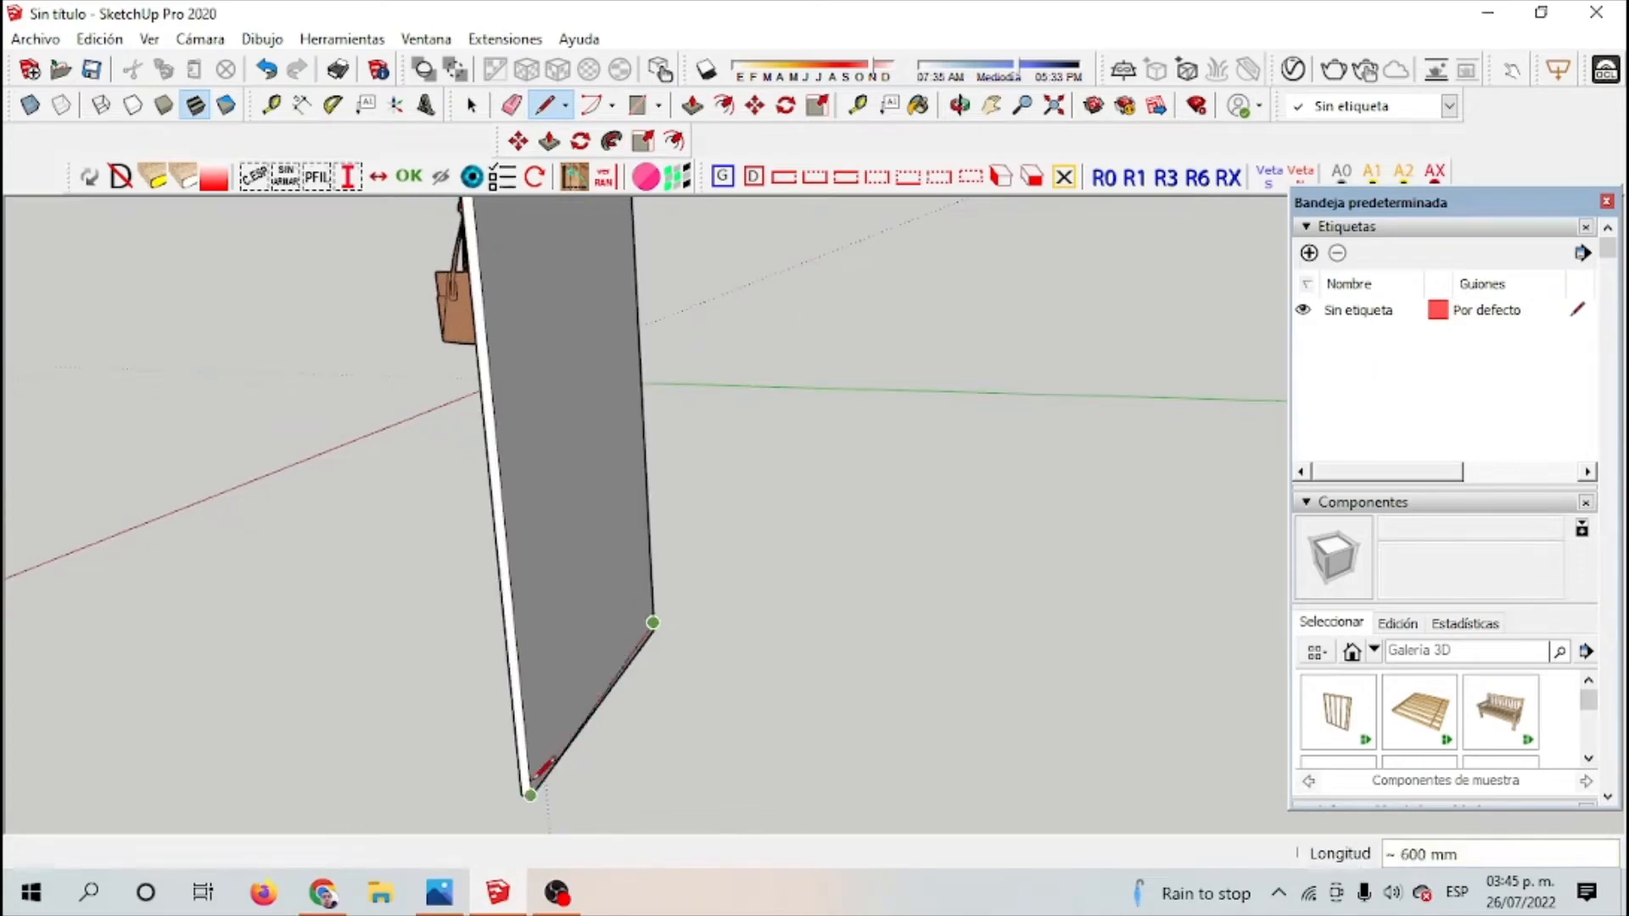
Step: Close the strip at the foot of the upright panel and Push/Pull it 1400 mm to form the base panel
{"action": "left_click", "coordinate": [664, 638]}
{"action": "key", "text": "p"}
{"action": "left_click", "coordinate": [571, 739]}
{"action": "type", "text": "4.40"}
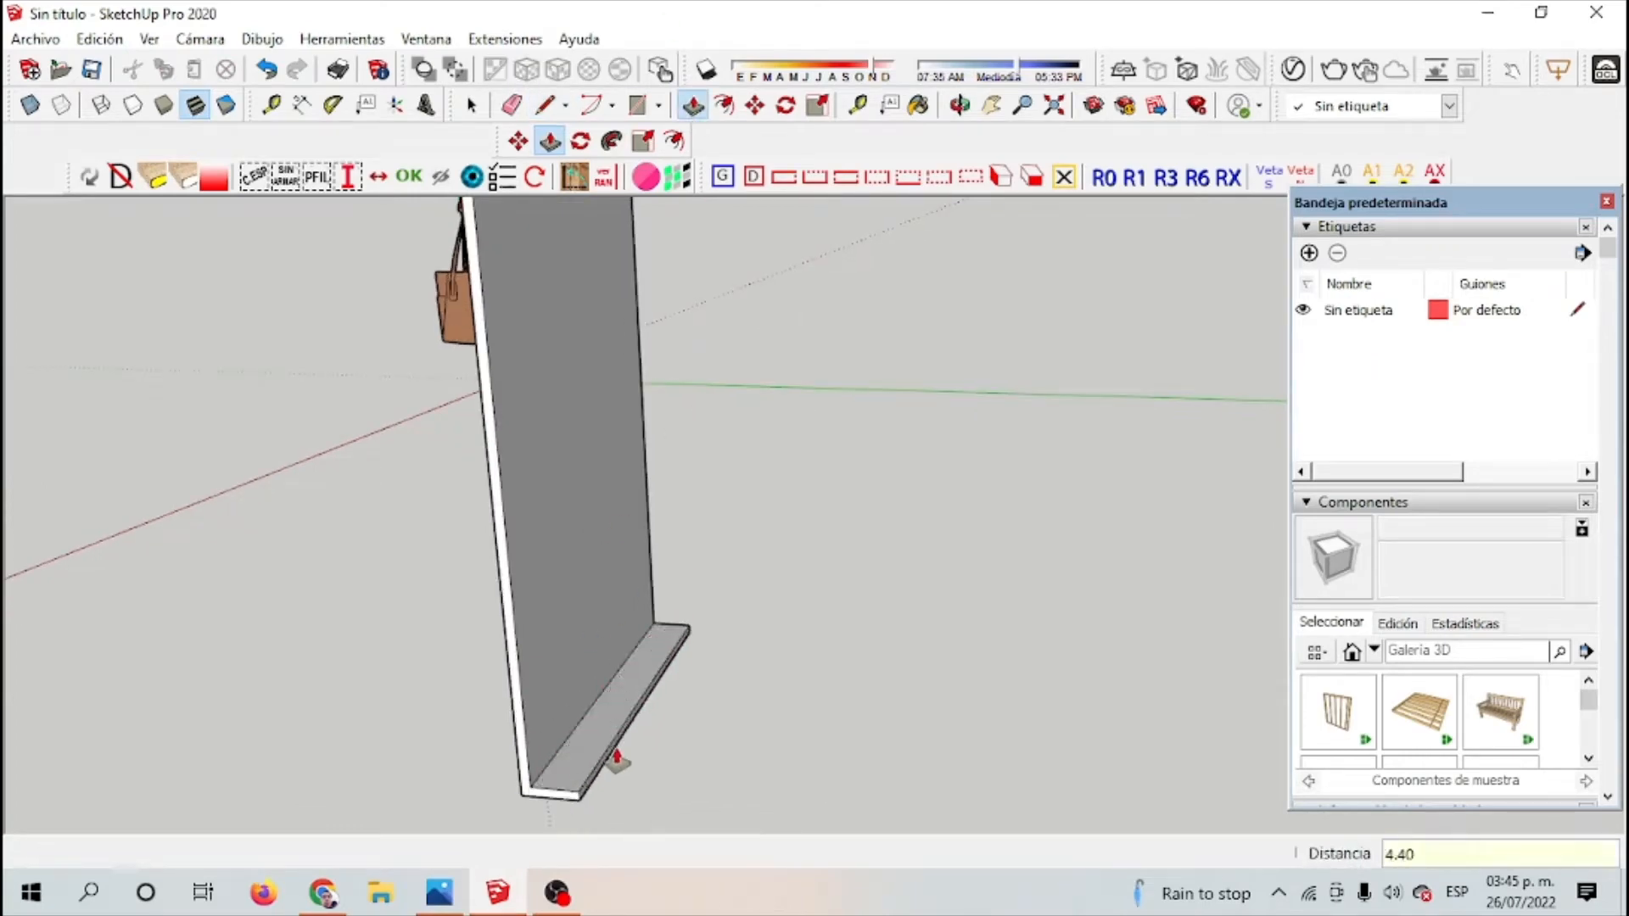
{"action": "key", "text": "Return"}
{"action": "left_click", "coordinate": [541, 768]}
{"action": "type", "text": "1400"}
{"action": "key", "text": "Return"}
Step: Draw a 15 mm wide strip along the free end of the base panel as the second side panel's footprint
{"action": "scroll", "coordinate": [976, 730], "scroll_direction": "down", "scroll_amount": 3}
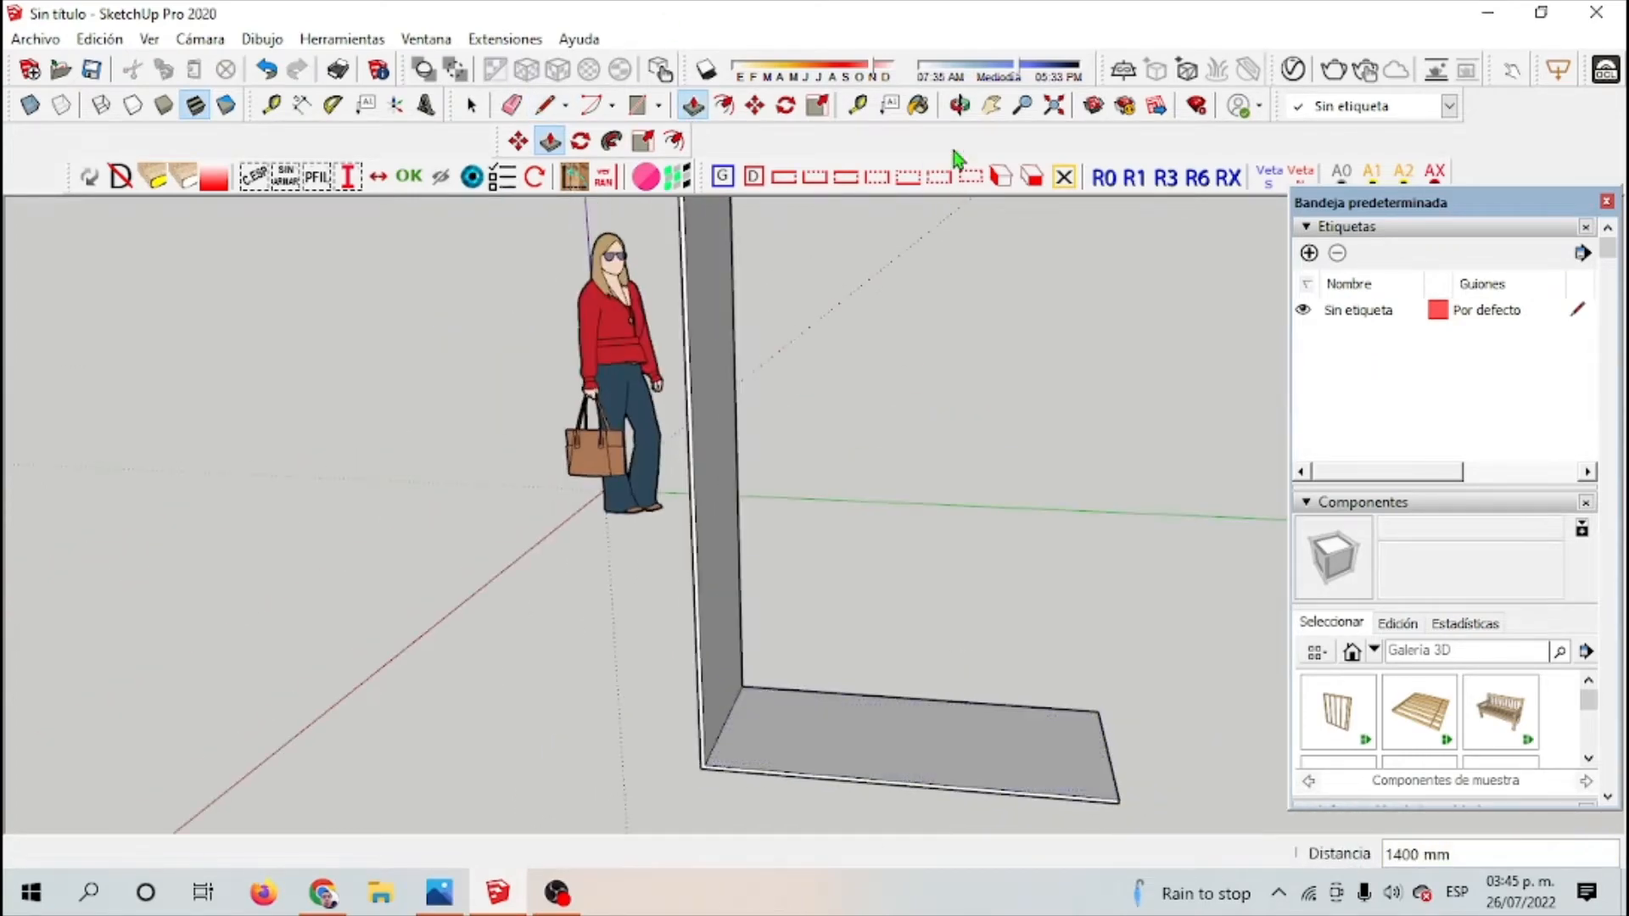
{"action": "left_click", "coordinate": [960, 106]}
{"action": "left_click_drag", "start_coordinate": [941, 628], "coordinate": [770, 556]}
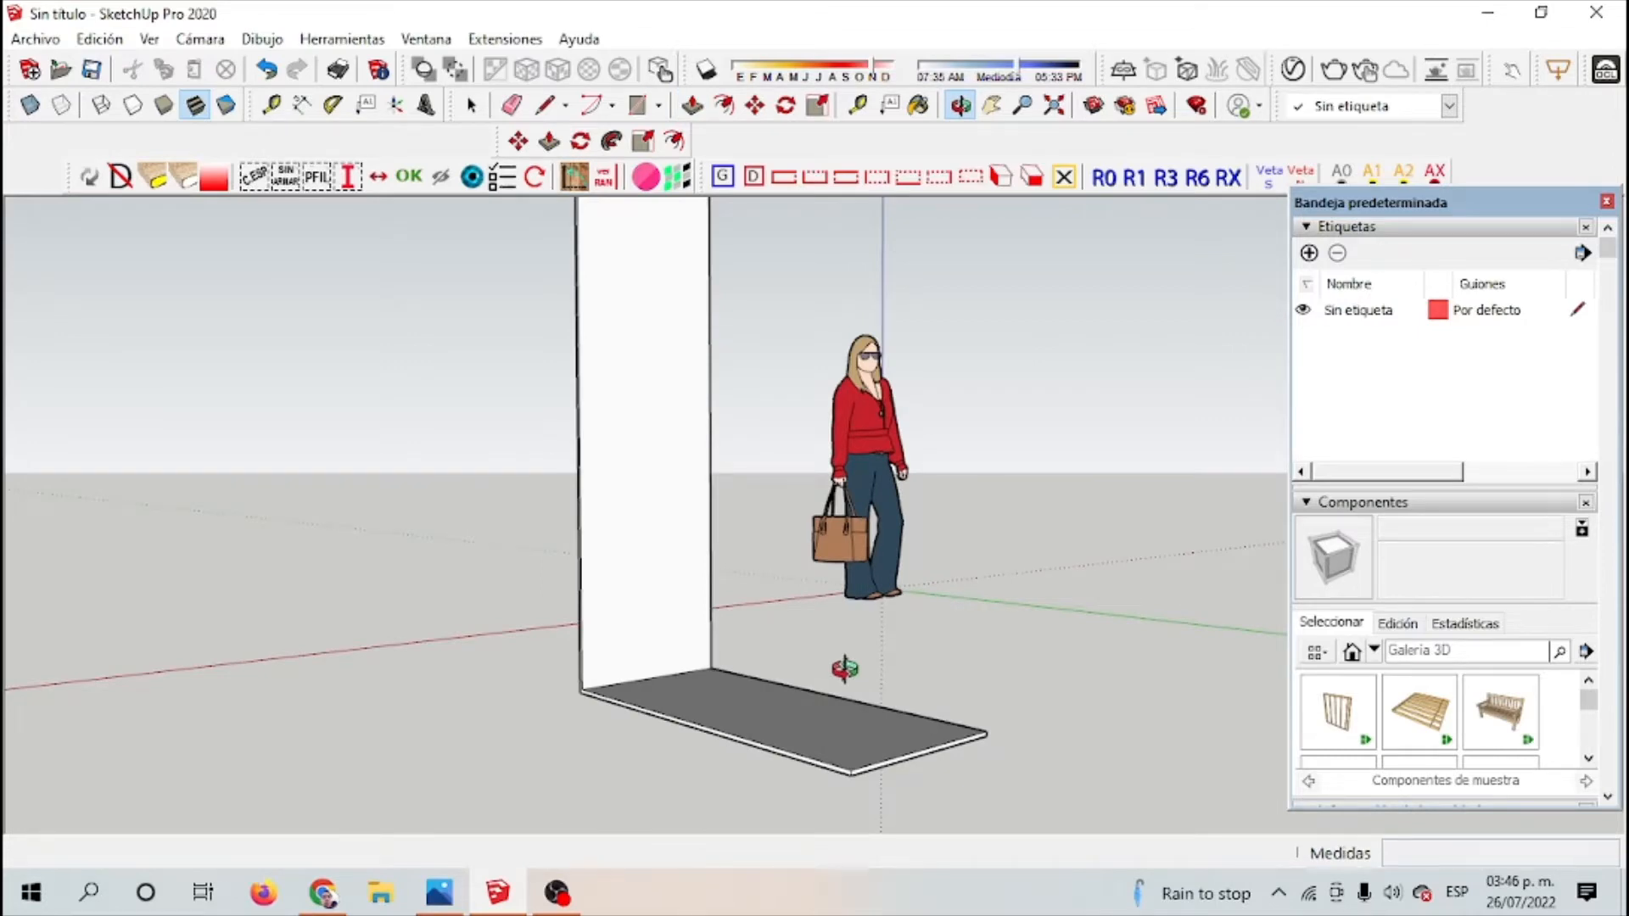
{"action": "left_click_drag", "start_coordinate": [1035, 708], "coordinate": [776, 331]}
{"action": "scroll", "coordinate": [899, 700], "scroll_direction": "up", "scroll_amount": 2}
{"action": "key", "text": "l"}
{"action": "scroll", "coordinate": [986, 788], "scroll_direction": "up", "scroll_amount": 5}
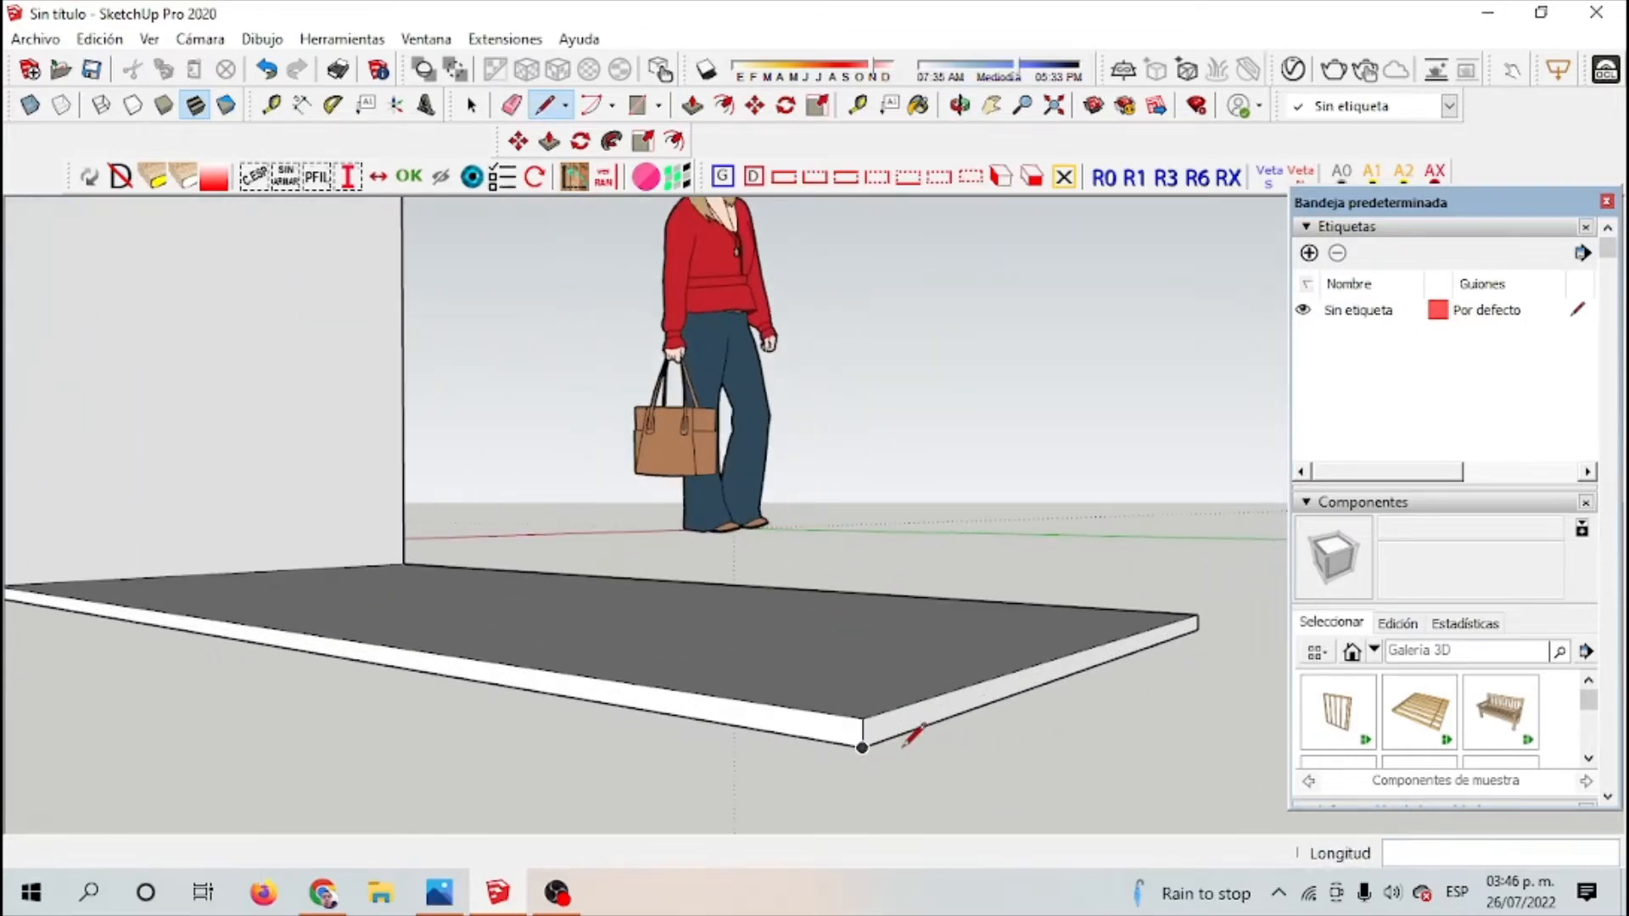
{"action": "scroll", "coordinate": [932, 748], "scroll_direction": "up", "scroll_amount": 1}
{"action": "scroll", "coordinate": [932, 748], "scroll_direction": "up", "scroll_amount": 1}
{"action": "left_click", "coordinate": [821, 745]}
{"action": "type", "text": "15"}
{"action": "key", "text": "Return"}
{"action": "scroll", "coordinate": [921, 731], "scroll_direction": "down", "scroll_amount": 1}
{"action": "left_click", "coordinate": [1247, 616]}
{"action": "left_click", "coordinate": [1226, 615]}
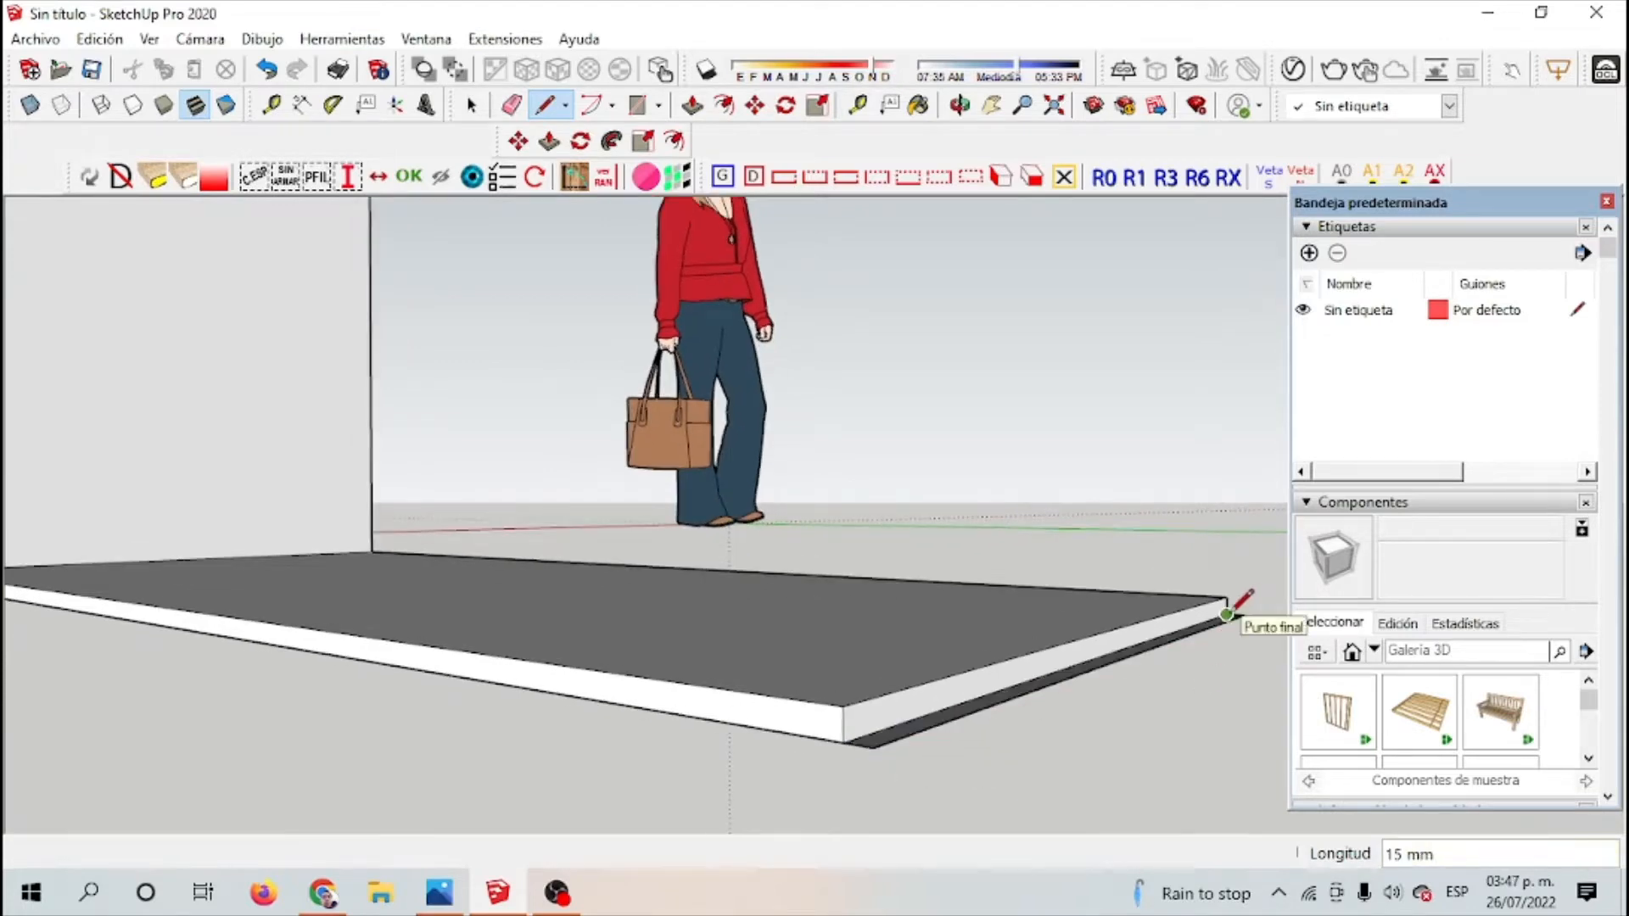
Step: Push/Pull the end strip up 2400 mm to form the second side panel, and delete the human scale figure
{"action": "key", "text": "p"}
{"action": "left_click", "coordinate": [986, 705]}
{"action": "type", "text": "2400"}
{"action": "key", "text": "Return"}
{"action": "left_click", "coordinate": [959, 107]}
{"action": "key", "text": "space"}
{"action": "left_click", "coordinate": [414, 373]}
{"action": "key", "text": "Delete"}
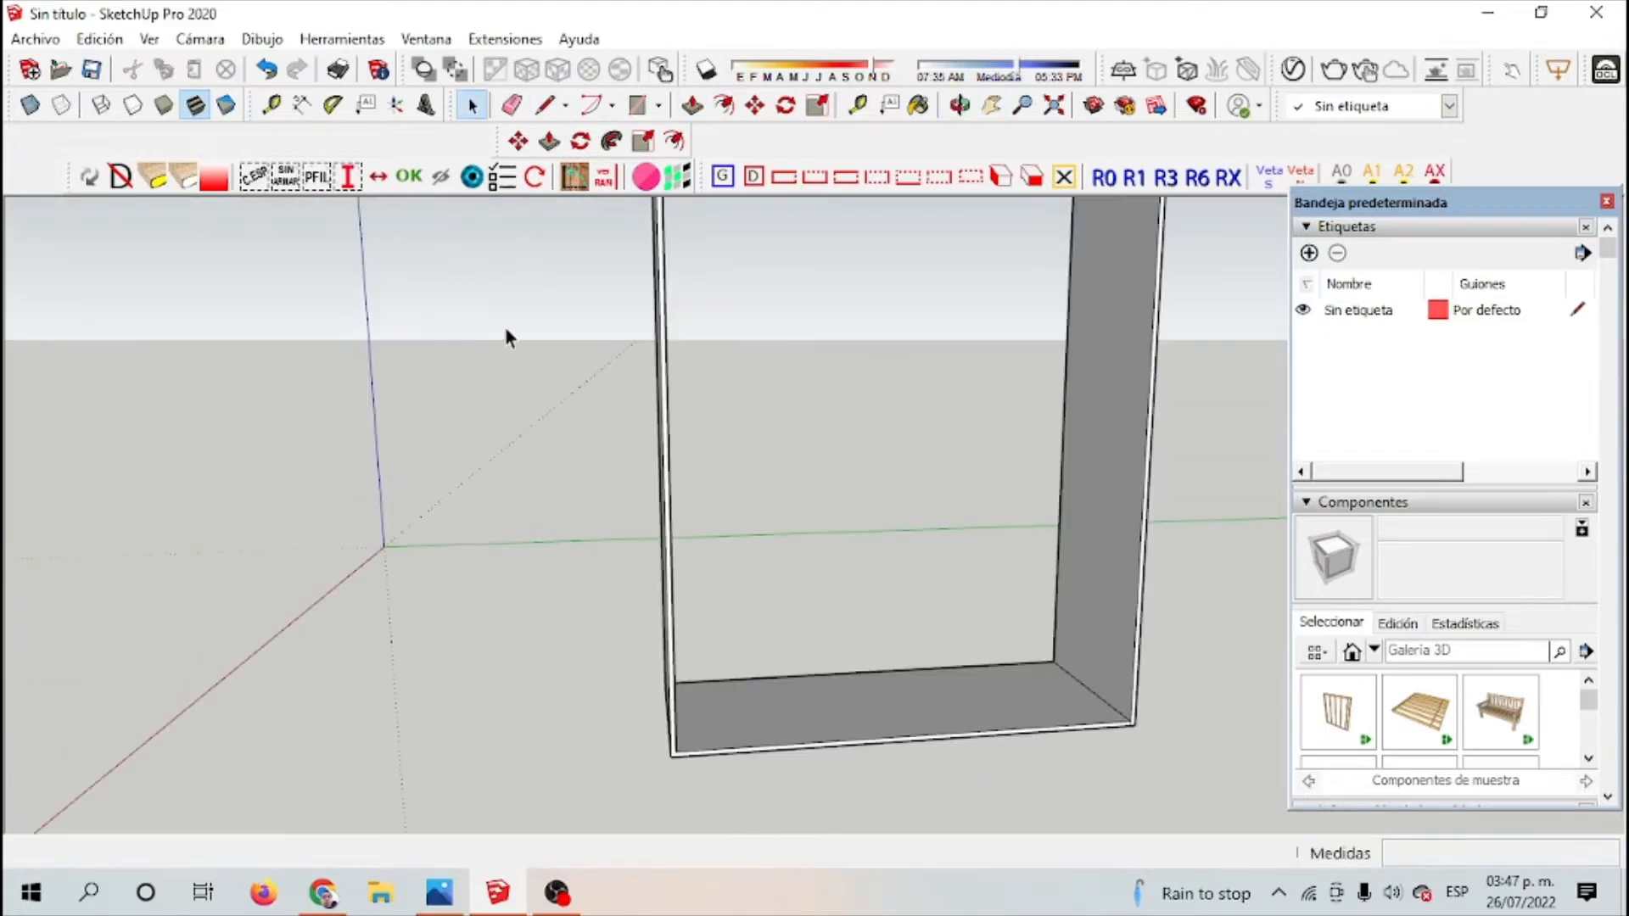
Step: Draw a line 15 mm below the top edge of the side panel to mark the top panel's thickness
{"action": "middle_click_drag", "start_coordinate": [1001, 509], "coordinate": [753, 495]}
{"action": "key", "text": "l"}
{"action": "scroll", "coordinate": [803, 255], "scroll_direction": "up", "scroll_amount": 2}
{"action": "left_click", "coordinate": [802, 251]}
{"action": "type", "text": "15"}
{"action": "key", "text": "Return"}
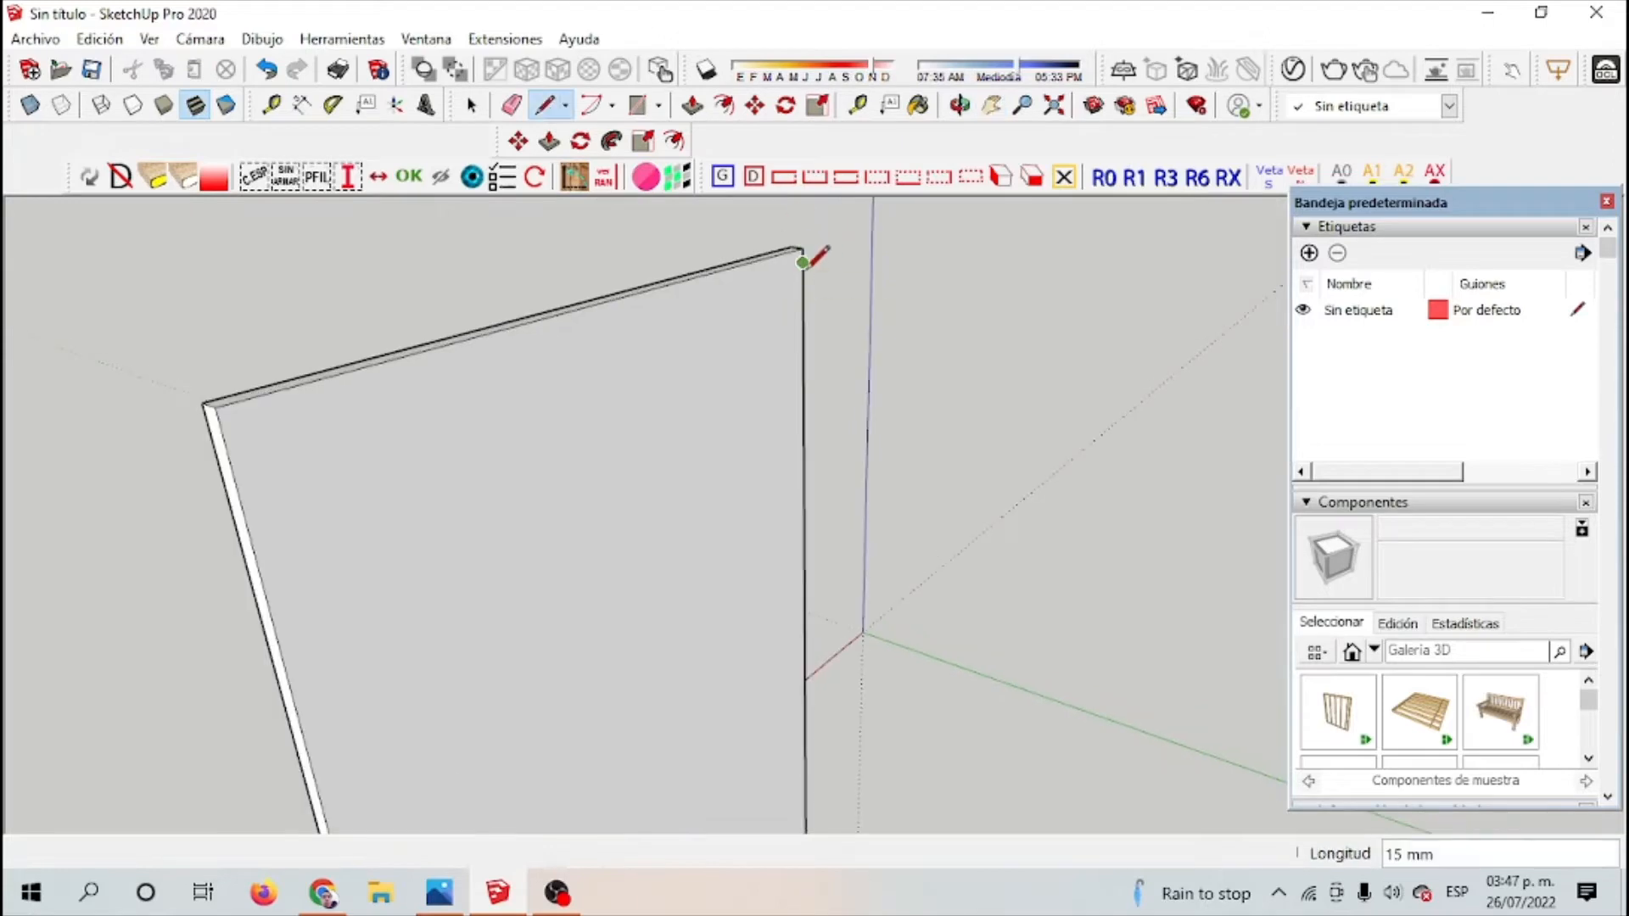
{"action": "left_click", "coordinate": [802, 265]}
Step: Push/Pull the 15 mm strip 1400 mm across to the opposite side to form the top panel
{"action": "key", "text": "p"}
{"action": "left_click", "coordinate": [765, 268]}
{"action": "type", "text": "1400"}
{"action": "key", "text": "Return"}
{"action": "middle_click_drag", "start_coordinate": [764, 320], "coordinate": [702, 386]}
{"action": "key", "text": "l"}
{"action": "left_click", "coordinate": [318, 261]}
{"action": "scroll", "coordinate": [331, 255], "scroll_direction": "down", "scroll_amount": 2}
{"action": "middle_click_drag", "start_coordinate": [340, 263], "coordinate": [629, 404]}
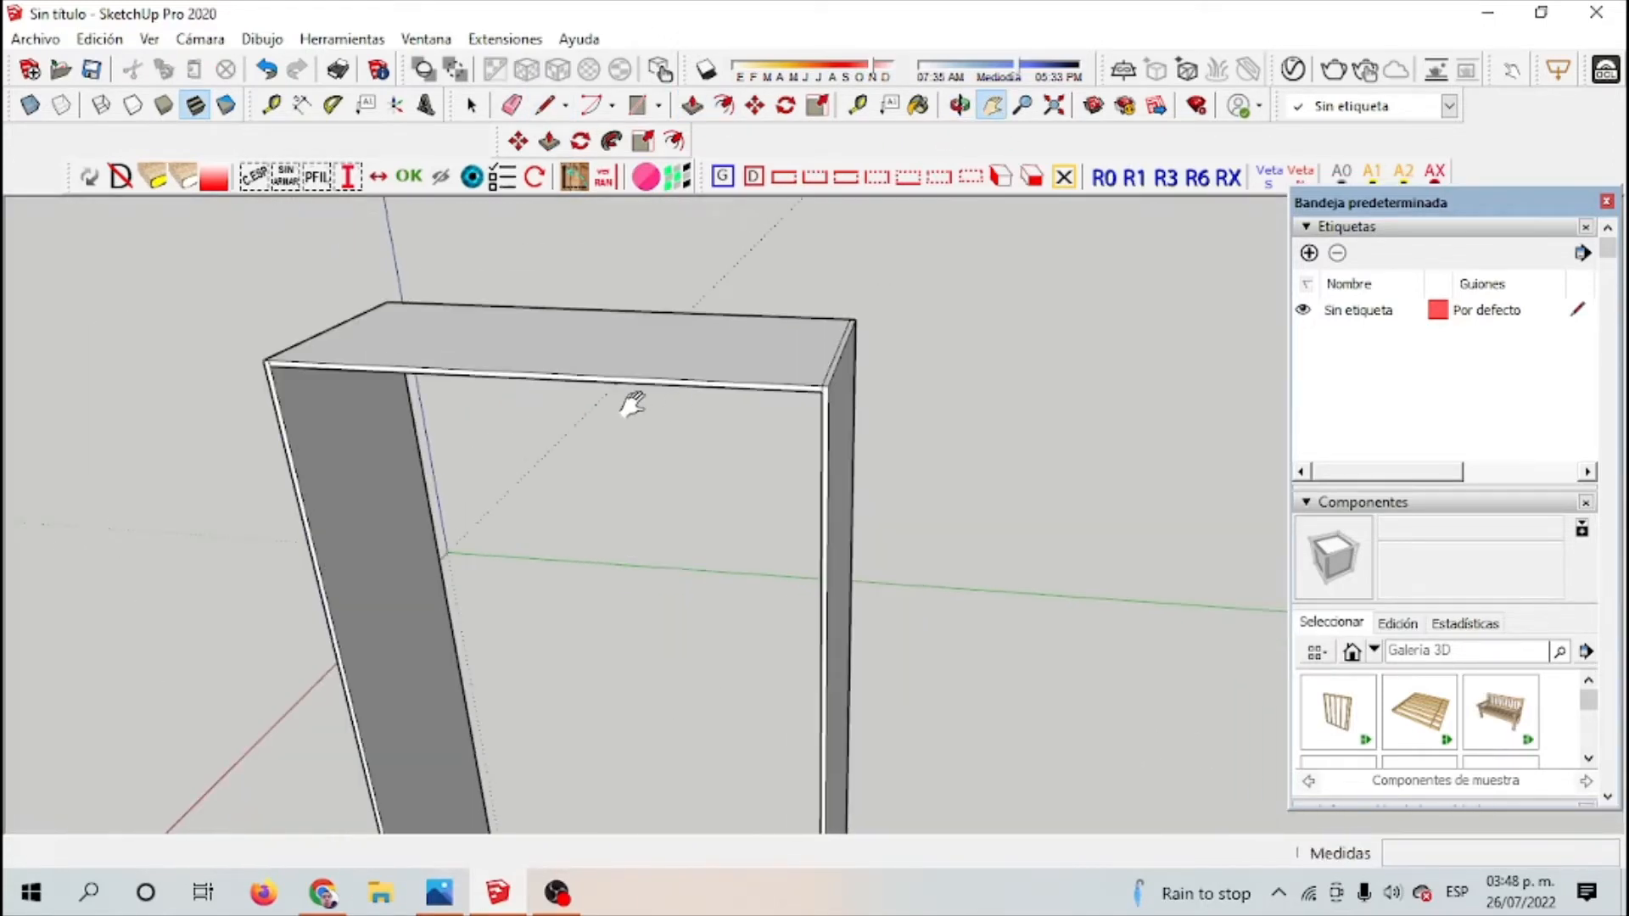
Step: Place a vertical guide 946 mm from the left side panel with the Tape Measure
{"action": "scroll", "coordinate": [379, 484], "scroll_direction": "up", "scroll_amount": 2}
{"action": "scroll", "coordinate": [848, 432], "scroll_direction": "down", "scroll_amount": 4}
{"action": "middle_click_drag", "start_coordinate": [1039, 543], "coordinate": [679, 373]}
{"action": "middle_click_drag", "start_coordinate": [678, 373], "coordinate": [650, 571], "text": "shift"}
{"action": "scroll", "coordinate": [650, 571], "scroll_direction": "up", "scroll_amount": 2}
{"action": "key", "text": "t"}
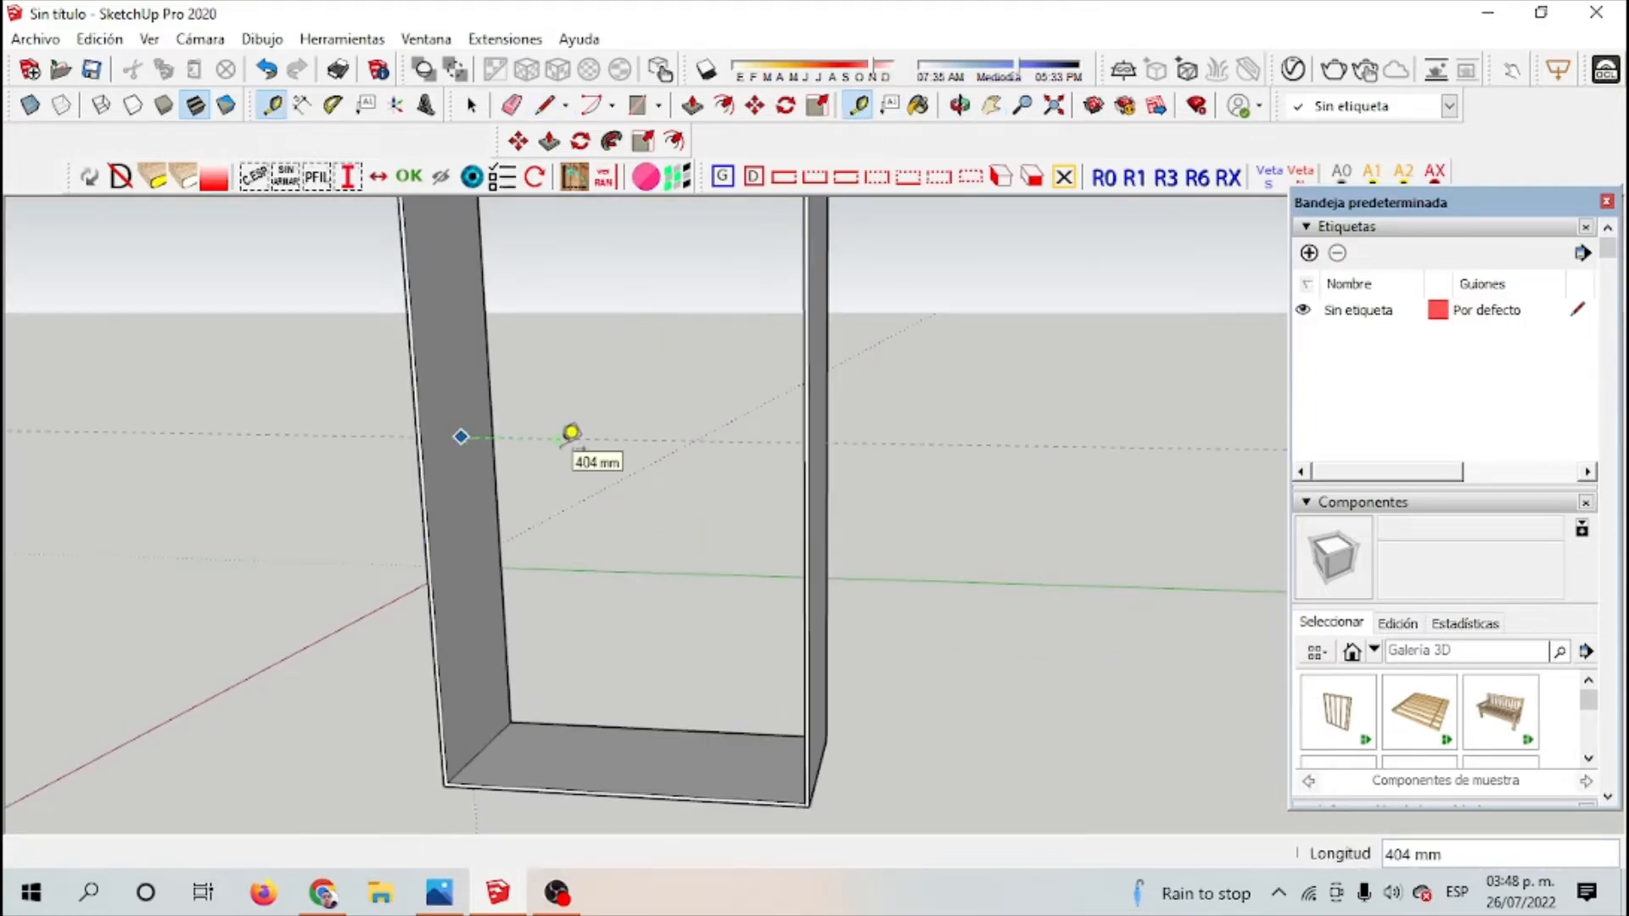
{"action": "scroll", "coordinate": [626, 439], "scroll_direction": "down", "scroll_amount": 1}
{"action": "middle_click_drag", "start_coordinate": [680, 530], "coordinate": [594, 364]}
{"action": "left_click", "coordinate": [465, 322]}
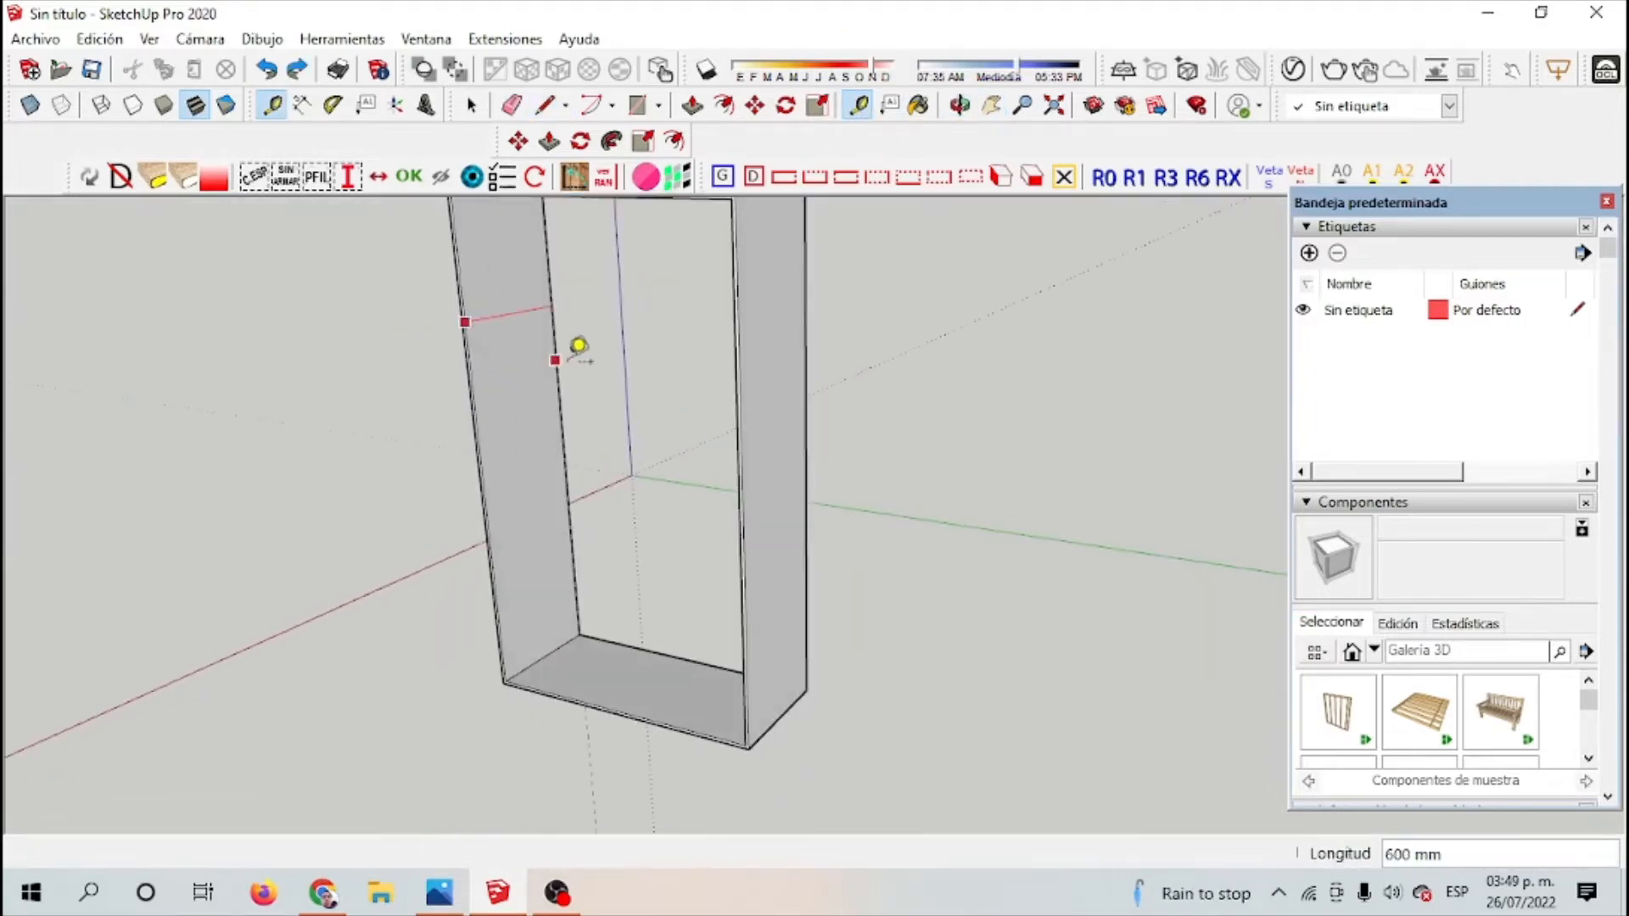
{"action": "middle_click_drag", "start_coordinate": [596, 470], "coordinate": [846, 342]}
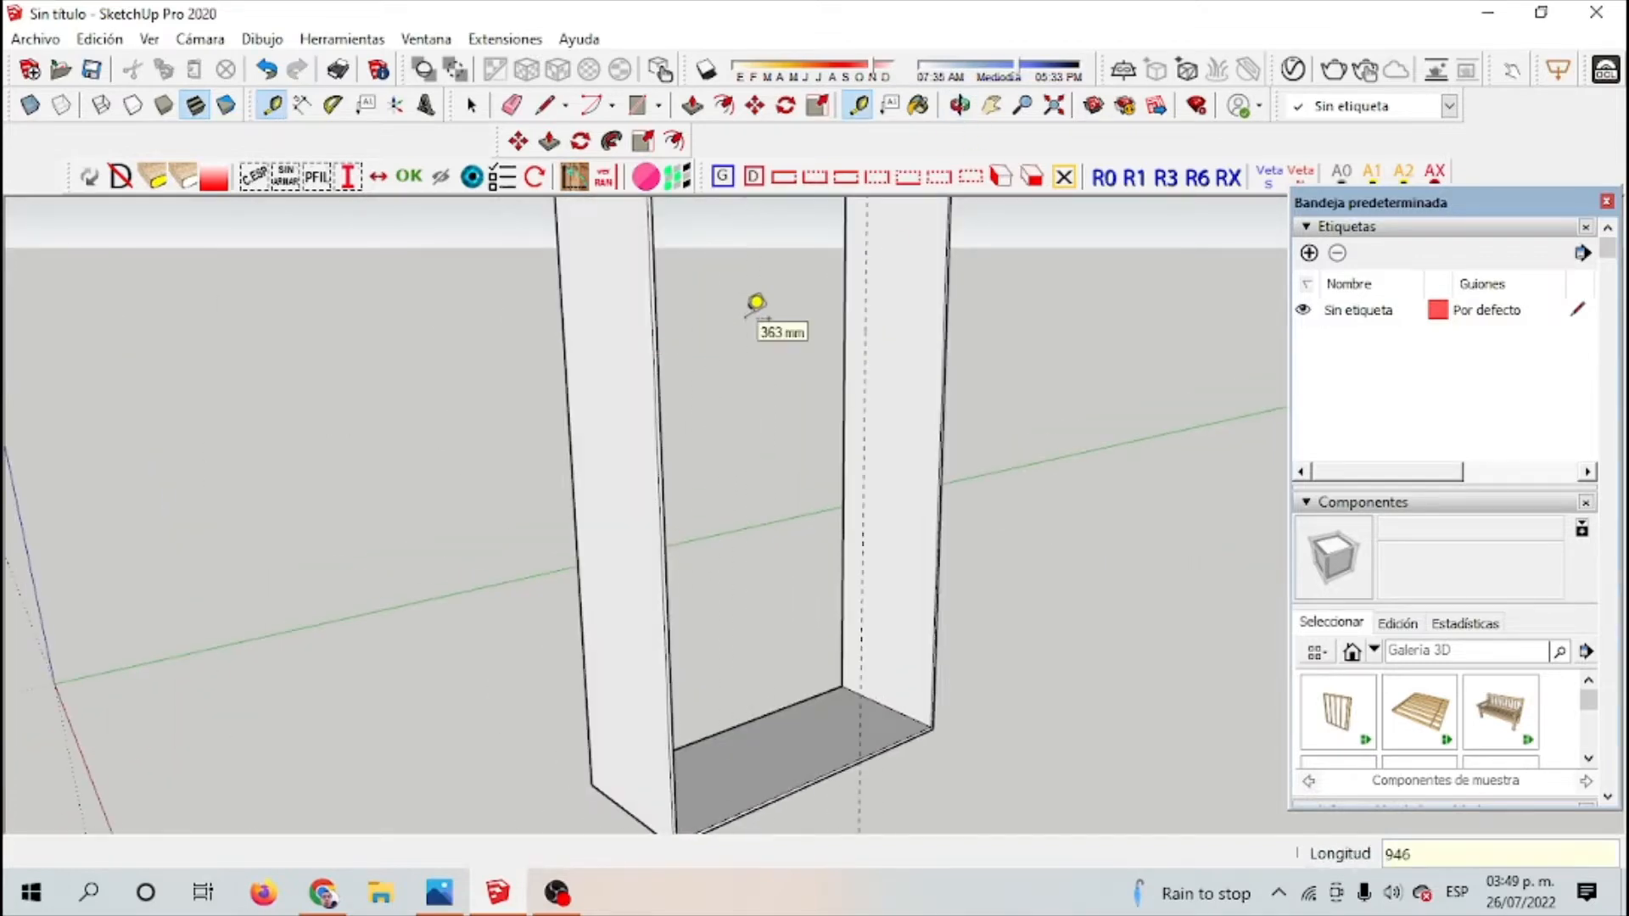
{"action": "key", "text": "ctrl+z"}
Step: Draw two parallel lines from front to back across the base panel at the guide to outline the tall divider's footprint
{"action": "middle_click_drag", "start_coordinate": [1228, 278], "coordinate": [763, 683]}
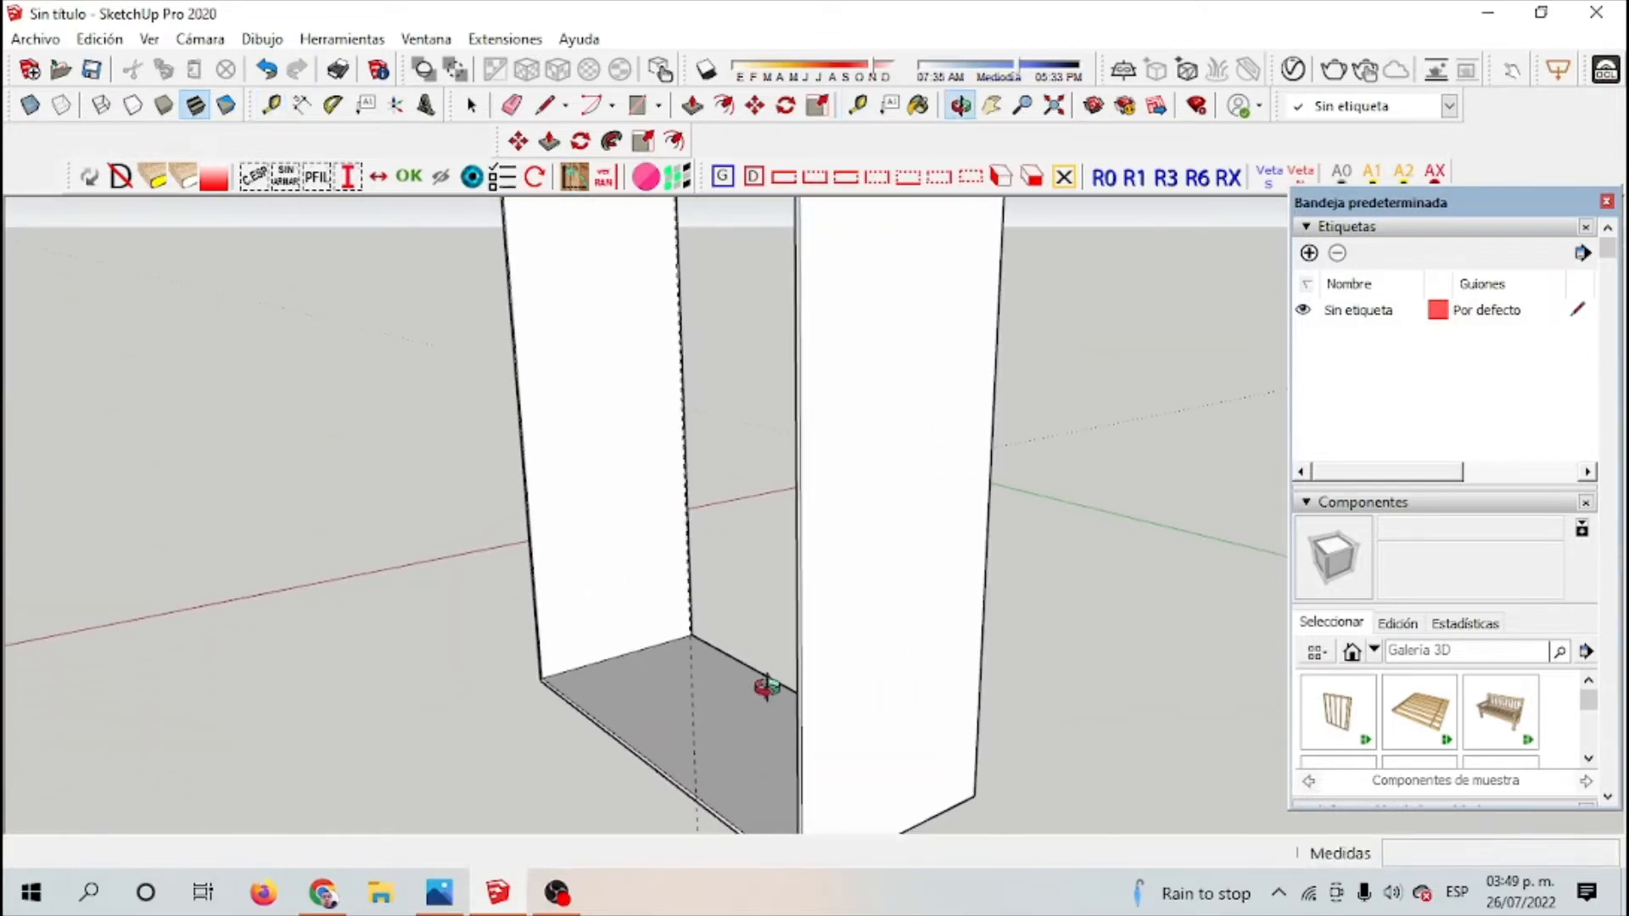
{"action": "scroll", "coordinate": [764, 683], "scroll_direction": "up", "scroll_amount": 3}
{"action": "middle_click_drag", "start_coordinate": [509, 492], "coordinate": [418, 246], "text": "shift"}
{"action": "key", "text": "l"}
{"action": "scroll", "coordinate": [630, 553], "scroll_direction": "up", "scroll_amount": 2}
{"action": "left_click", "coordinate": [619, 546]}
{"action": "scroll", "coordinate": [1111, 395], "scroll_direction": "down", "scroll_amount": 1}
{"action": "left_click", "coordinate": [1223, 396]}
{"action": "scroll", "coordinate": [1225, 395], "scroll_direction": "up", "scroll_amount": 2}
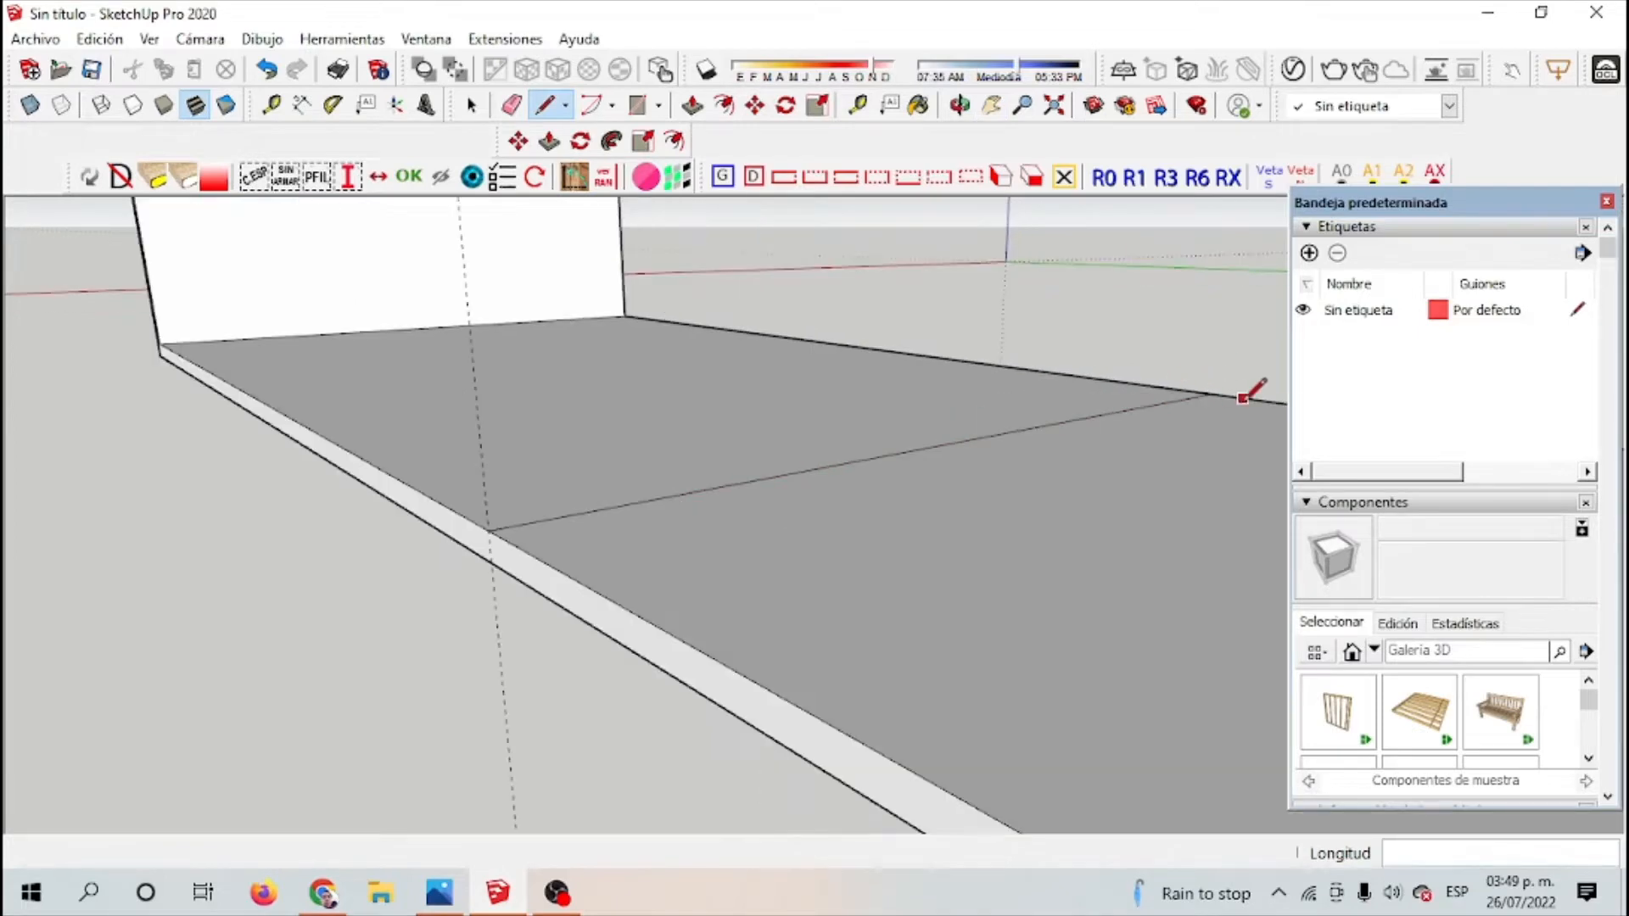
{"action": "key", "text": "Return"}
{"action": "scroll", "coordinate": [984, 475], "scroll_direction": "down", "scroll_amount": 1}
{"action": "left_click", "coordinate": [1190, 407]}
{"action": "scroll", "coordinate": [1190, 407], "scroll_direction": "down", "scroll_amount": 1}
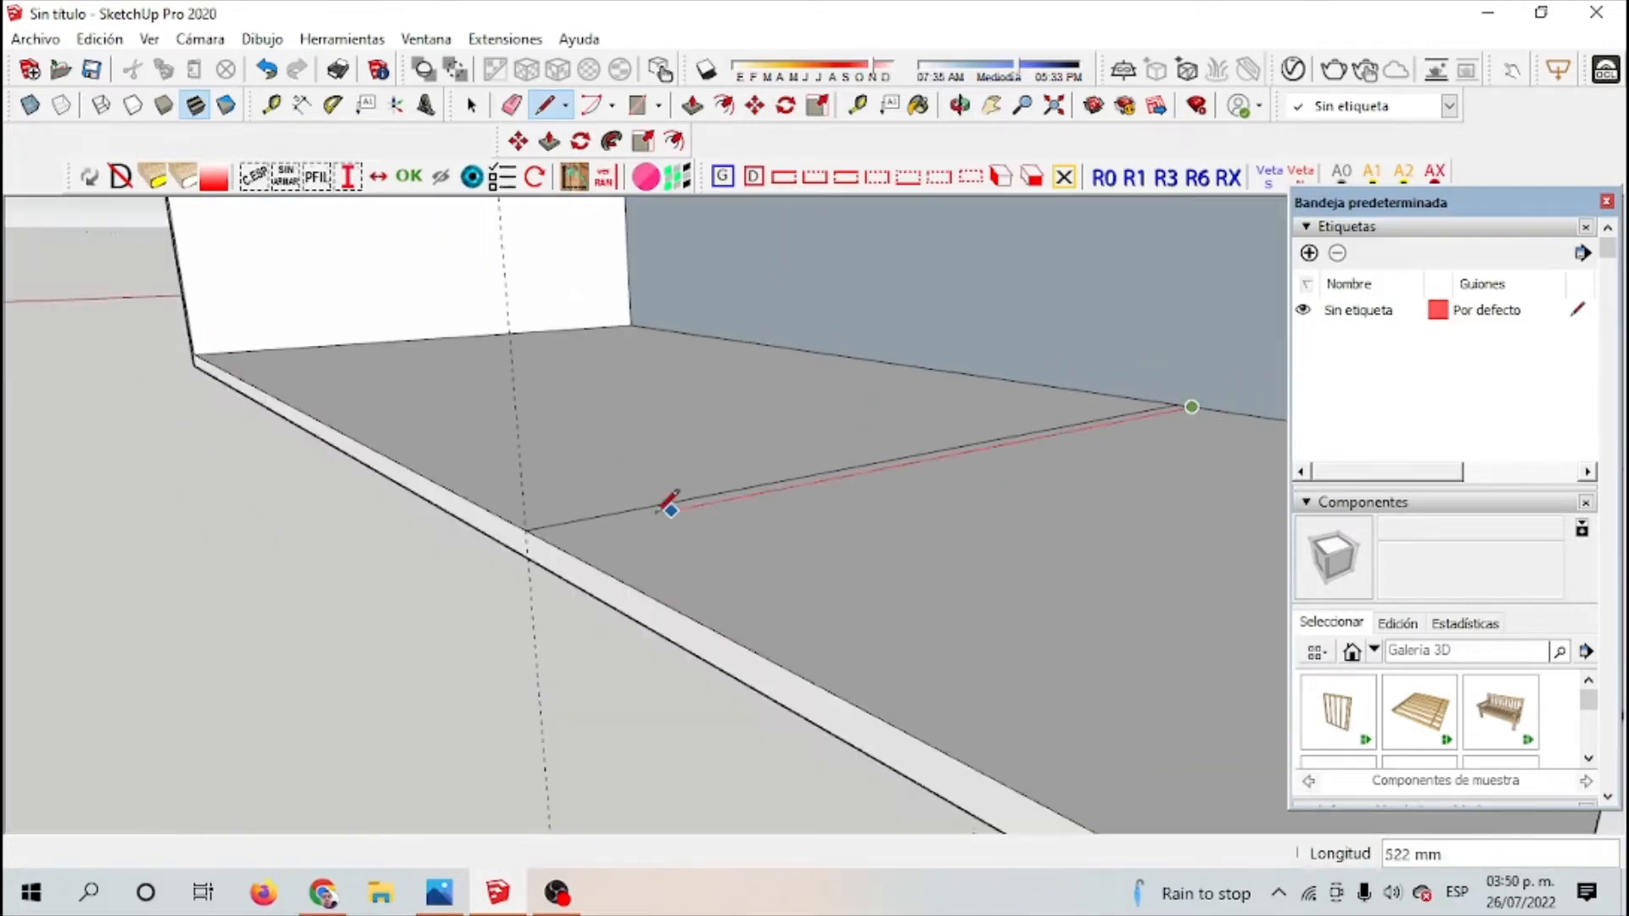
Step: Try to Push/Pull the tall divider's strip up 2238 mm from the base panel
{"action": "left_click", "coordinate": [693, 105]}
{"action": "left_click", "coordinate": [781, 484]}
{"action": "type", "text": "2"}
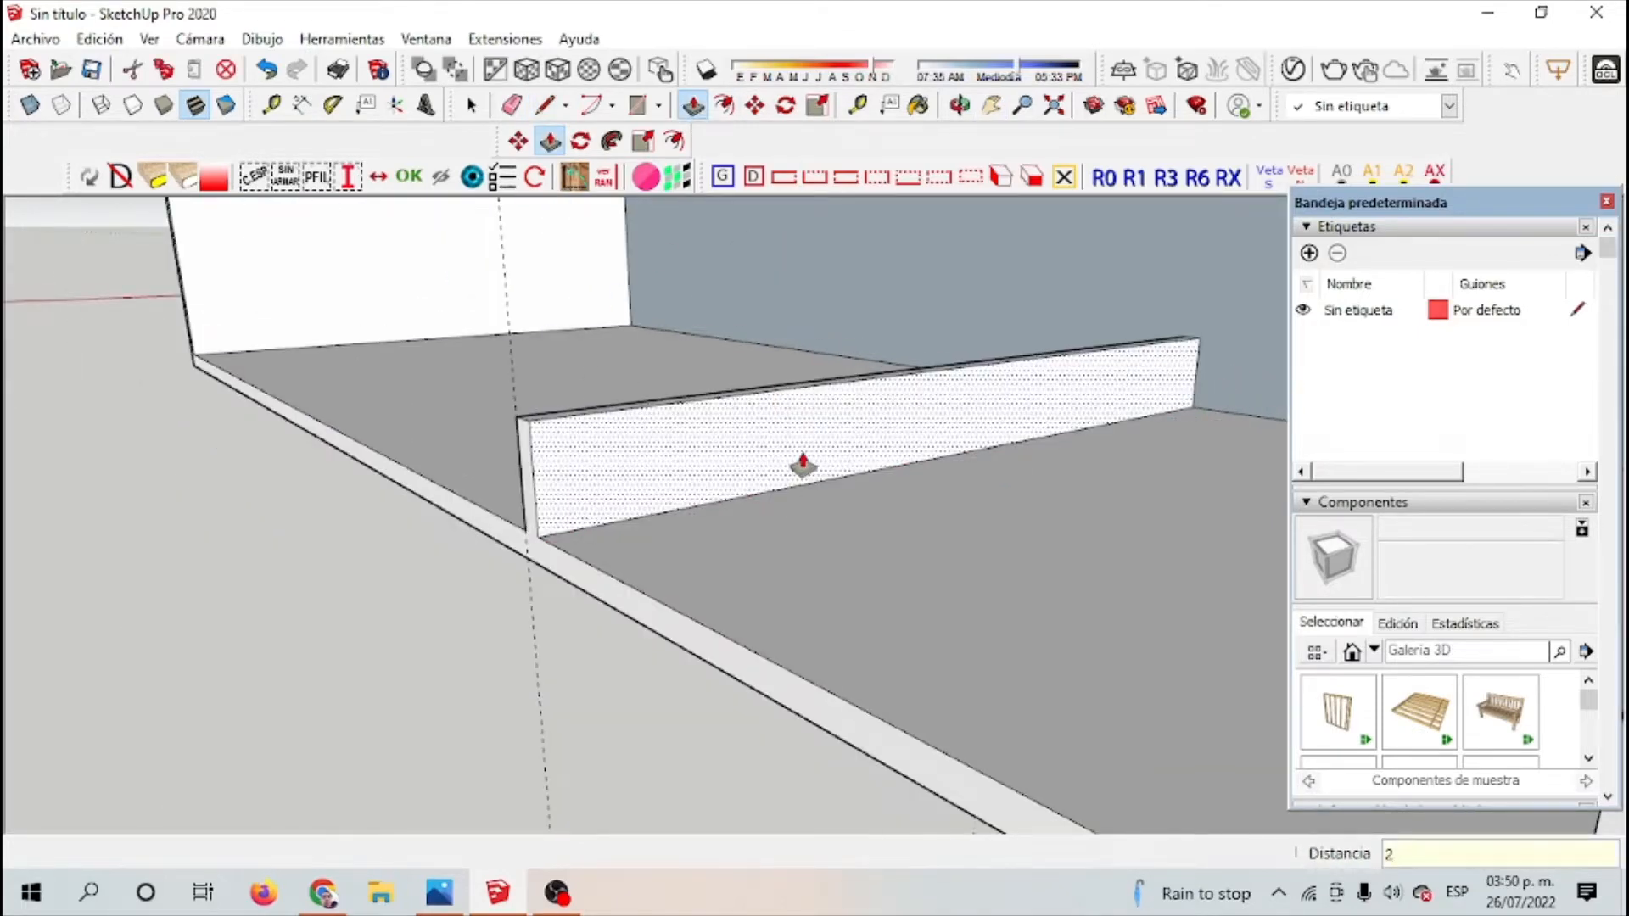
{"action": "type", "text": "238"}
{"action": "key", "text": "Return"}
{"action": "scroll", "coordinate": [803, 466], "scroll_direction": "down", "scroll_amount": 6}
{"action": "middle_click_drag", "start_coordinate": [851, 495], "coordinate": [1005, 587], "text": "shift"}
{"action": "scroll", "coordinate": [1005, 346], "scroll_direction": "up", "scroll_amount": 2}
{"action": "key", "text": "ctrl+z"}
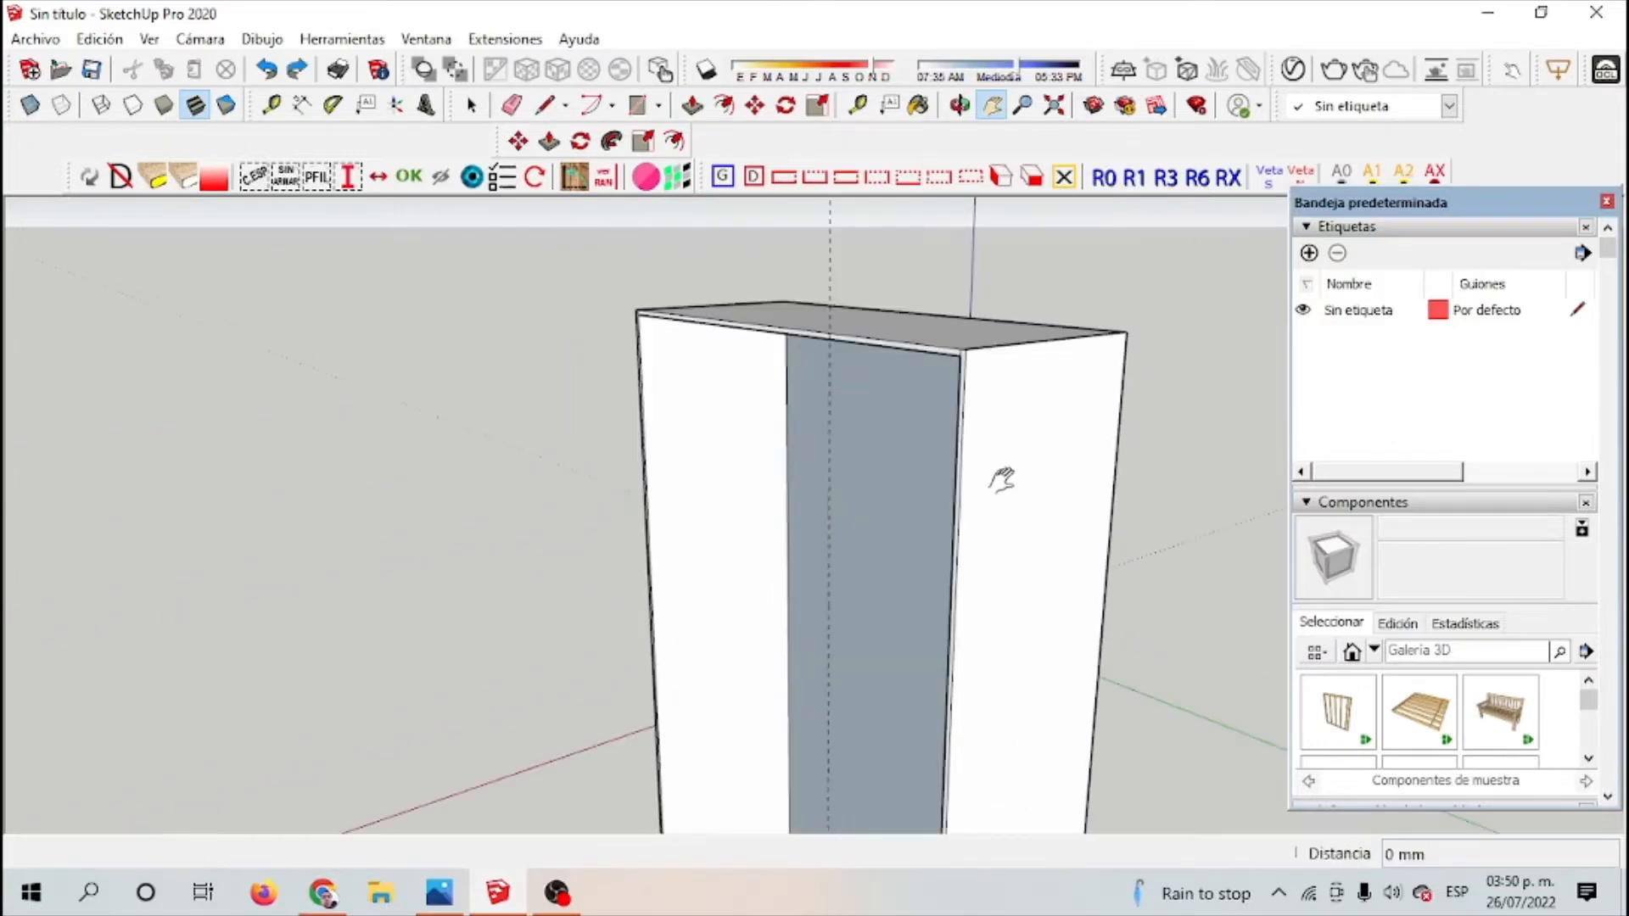
Step: Push/Pull the divider strip on the base panel up 2240 mm to form the tall vertical divider
{"action": "left_click_drag", "start_coordinate": [1002, 480], "coordinate": [916, 475]}
{"action": "left_click", "coordinate": [960, 105]}
{"action": "left_click", "coordinate": [693, 105]}
{"action": "scroll", "coordinate": [834, 780], "scroll_direction": "up", "scroll_amount": 1}
{"action": "left_click", "coordinate": [834, 789]}
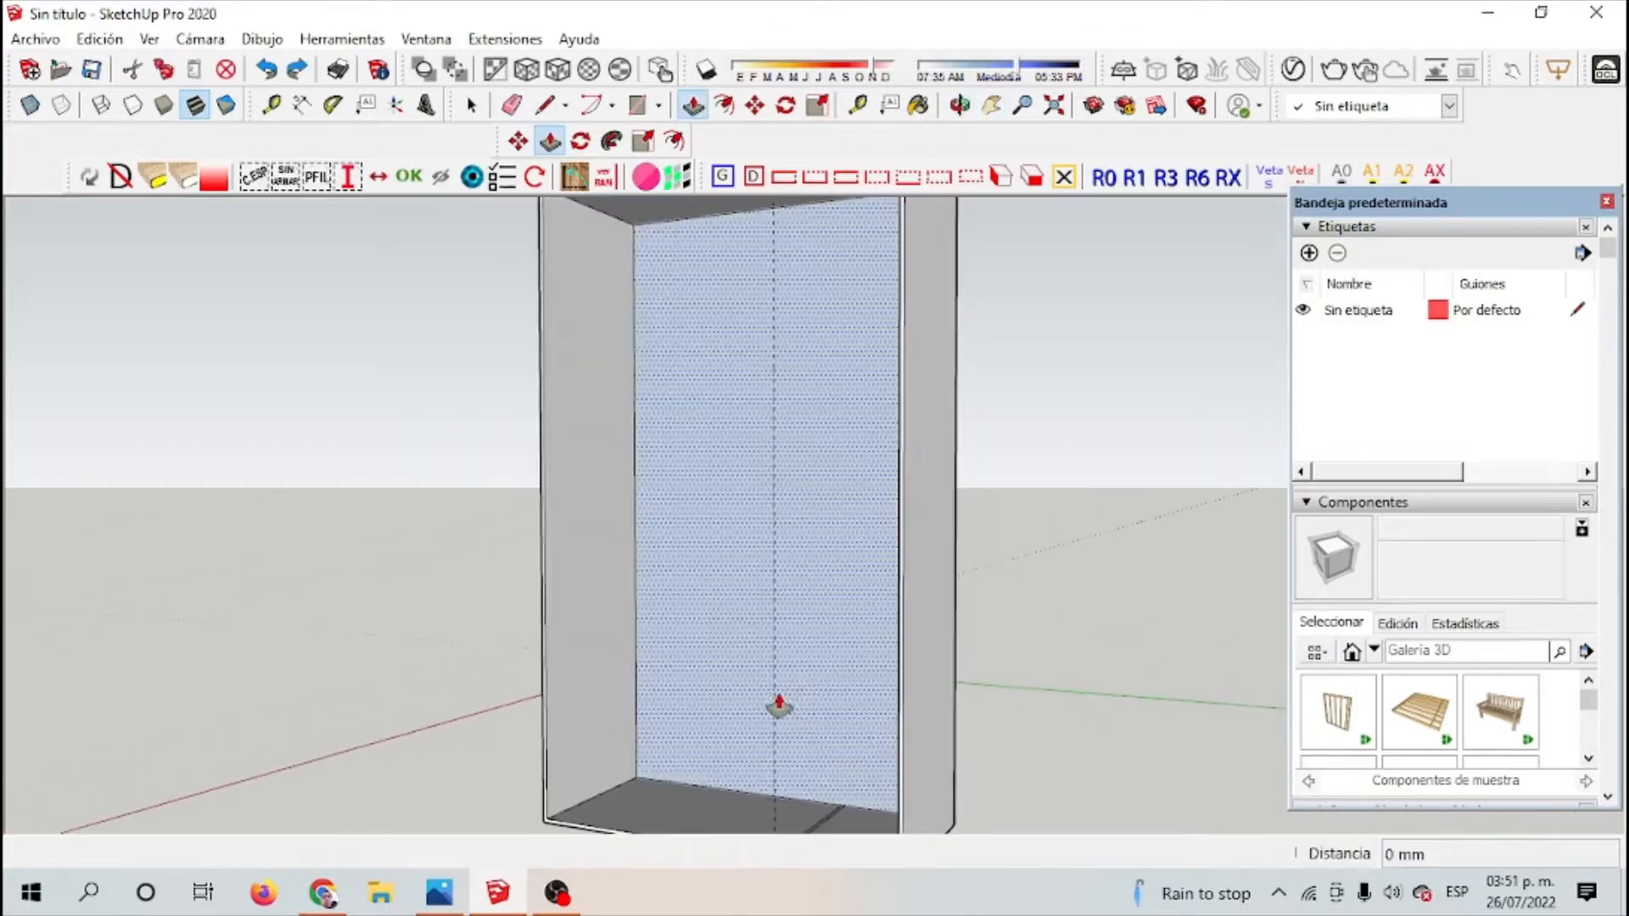
{"action": "type", "text": "2240"}
{"action": "key", "text": "Return"}
Step: Place a vertical guide 47 cm from the left side panel and mark a point 30 cm above the base on it
{"action": "middle_click_drag", "start_coordinate": [811, 475], "coordinate": [950, 441]}
{"action": "middle_click_drag", "start_coordinate": [950, 441], "coordinate": [924, 314], "text": "shift"}
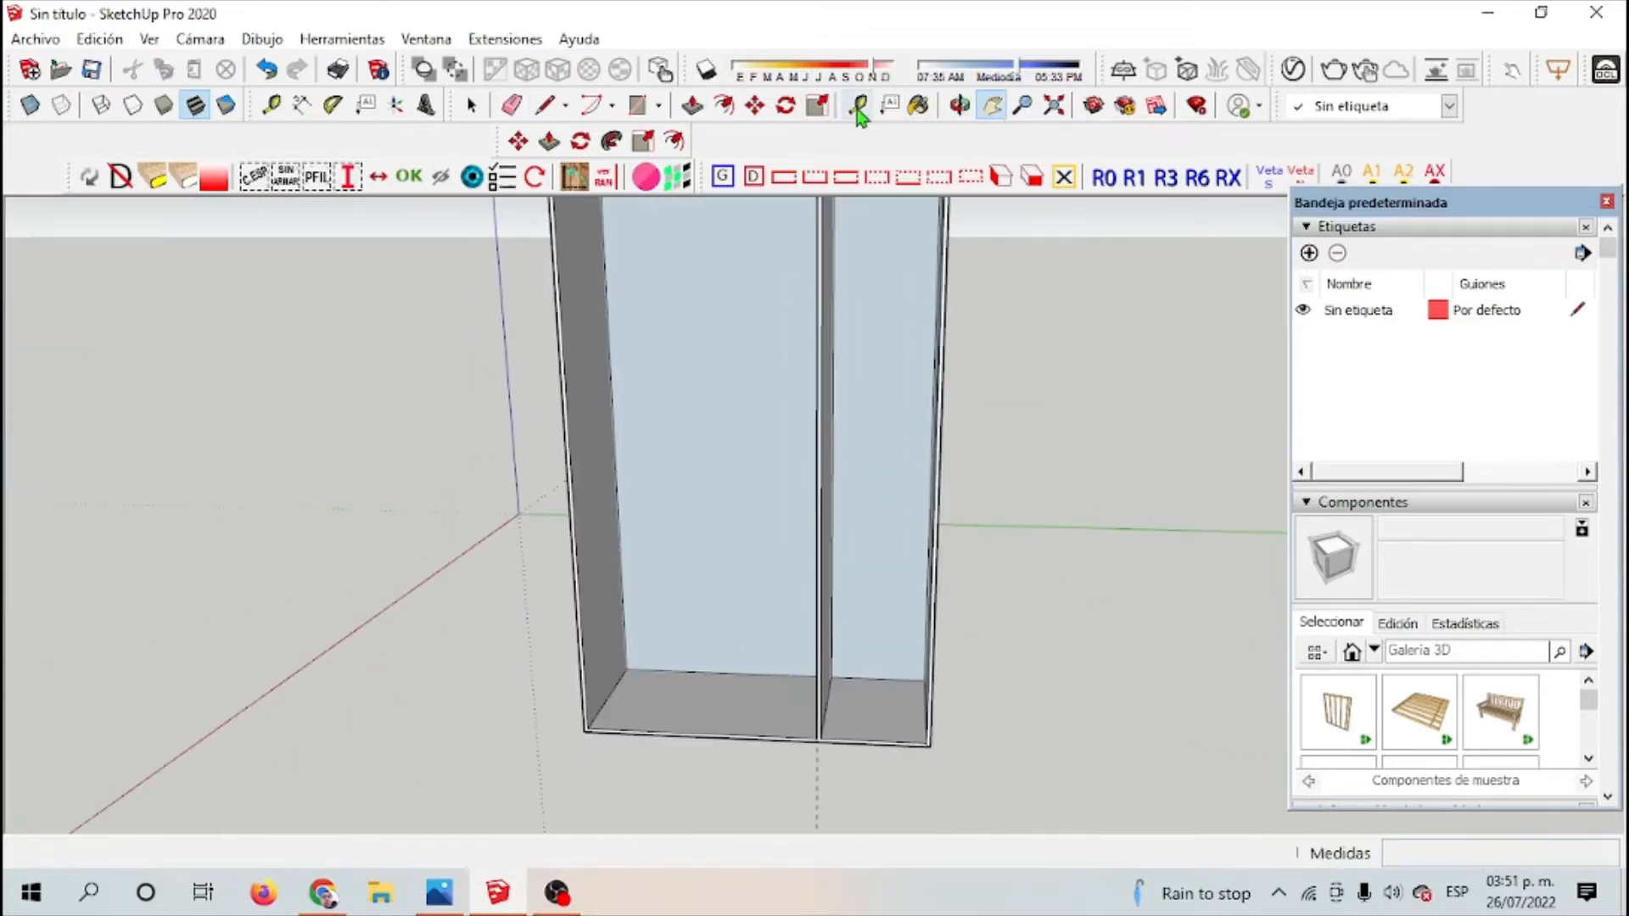
{"action": "left_click", "coordinate": [860, 107]}
{"action": "scroll", "coordinate": [594, 712], "scroll_direction": "up", "scroll_amount": 2}
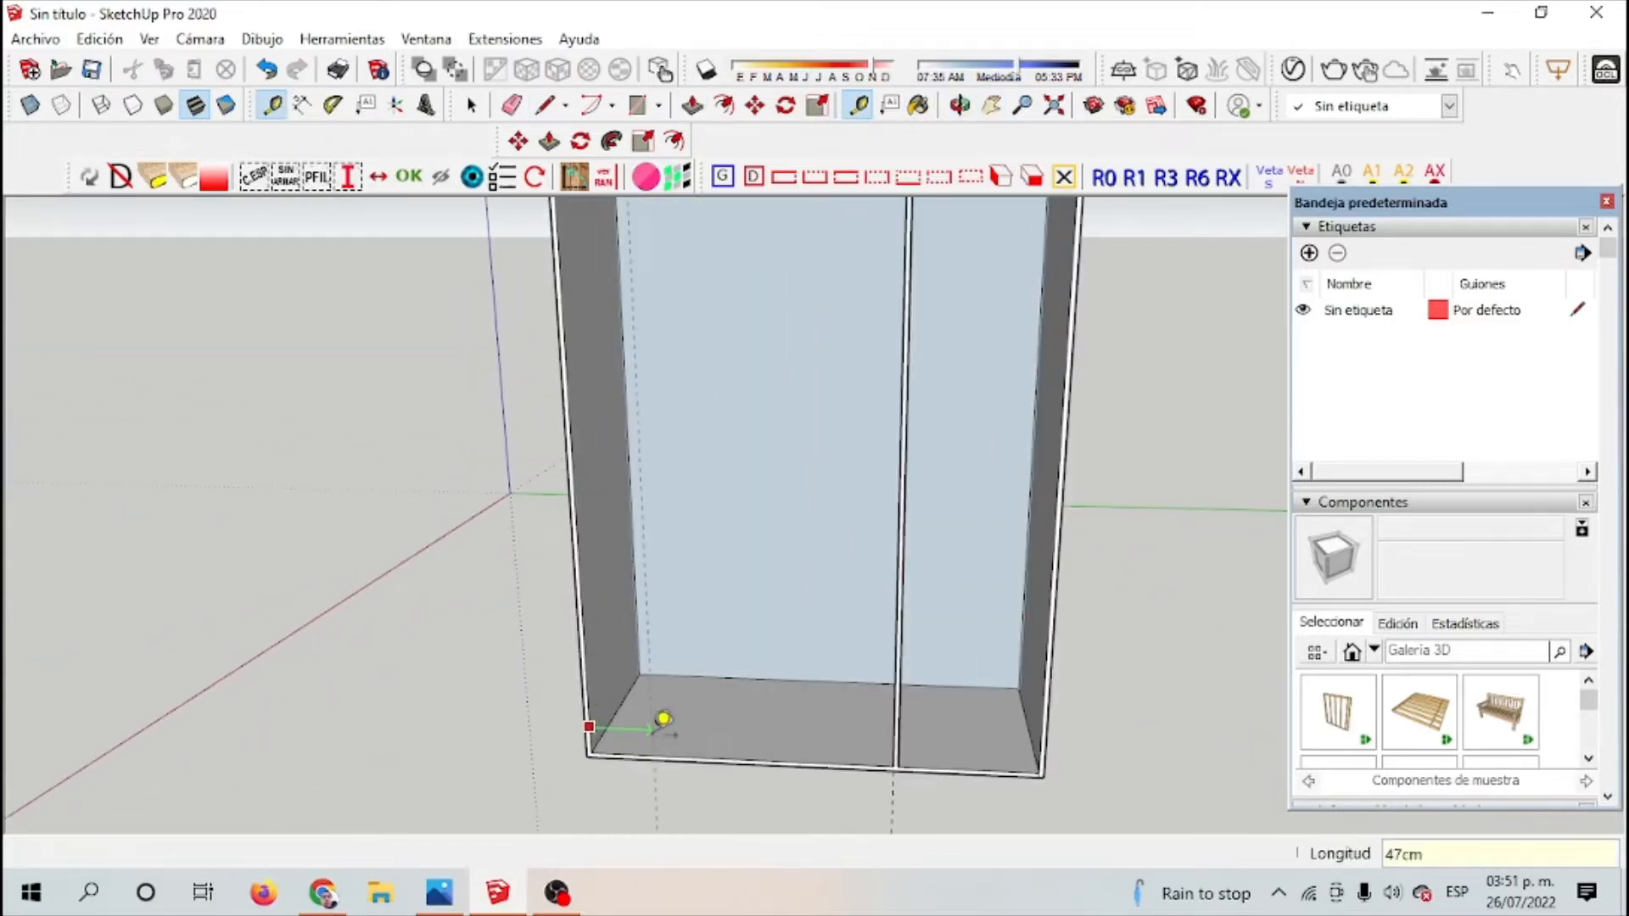
{"action": "key", "text": "Return"}
{"action": "scroll", "coordinate": [797, 757], "scroll_direction": "up", "scroll_amount": 1}
{"action": "left_click", "coordinate": [729, 758]}
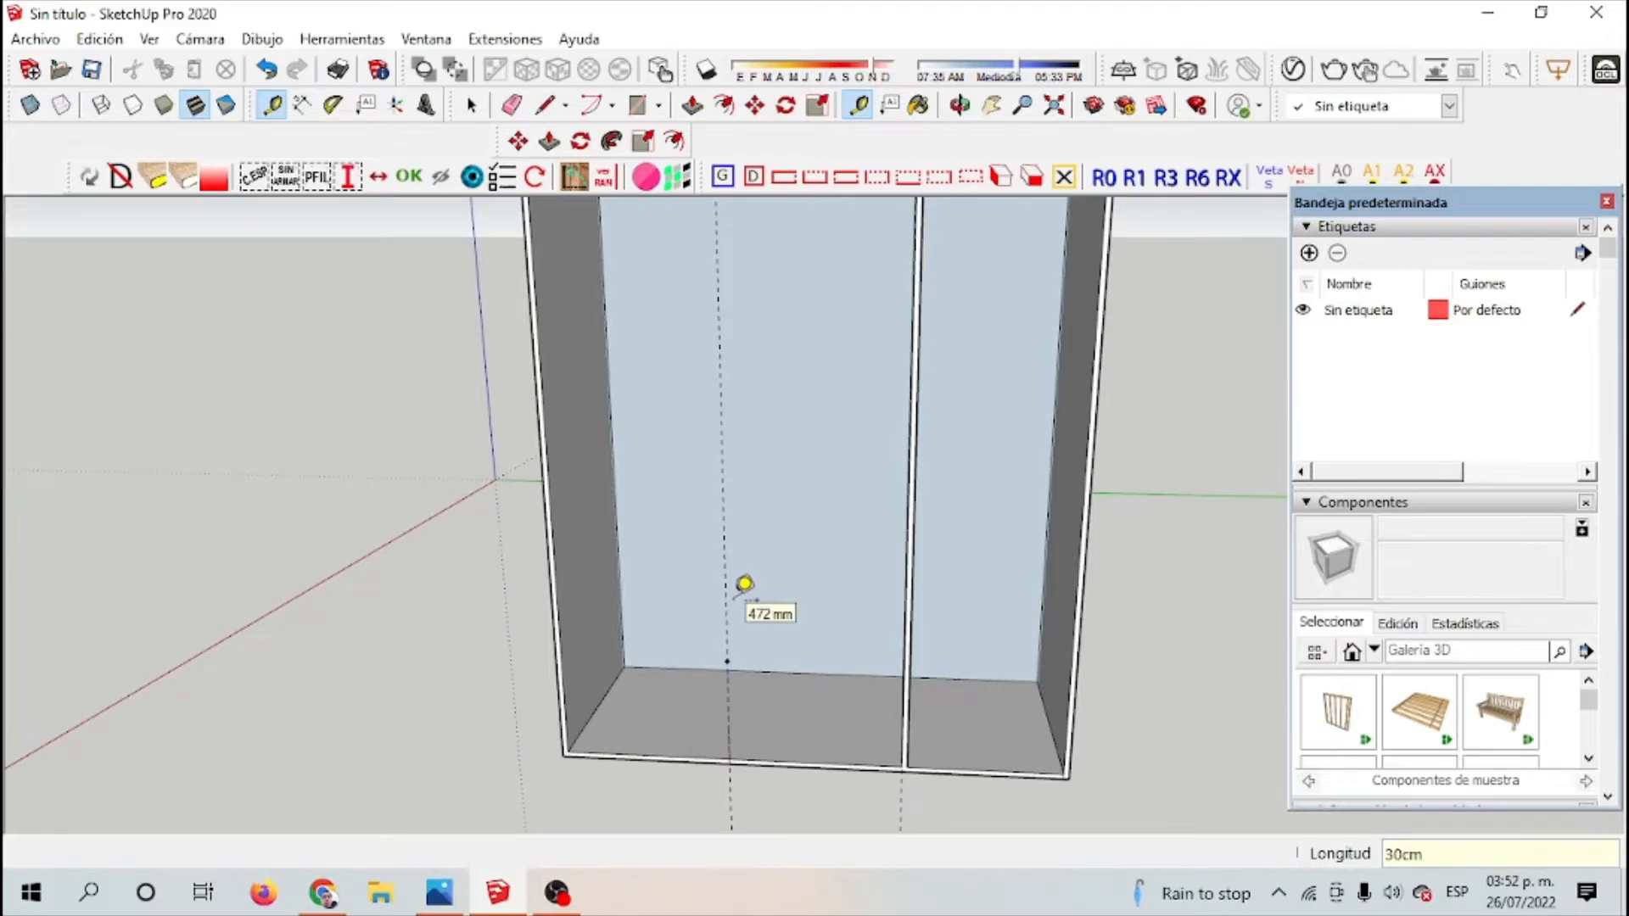
Step: Draw two parallel lines across the left compartment's floor at the vertical guide to outline the short divider
{"action": "key", "text": "l"}
{"action": "scroll", "coordinate": [728, 653], "scroll_direction": "up", "scroll_amount": 1}
{"action": "middle_click_drag", "start_coordinate": [776, 646], "coordinate": [770, 45]}
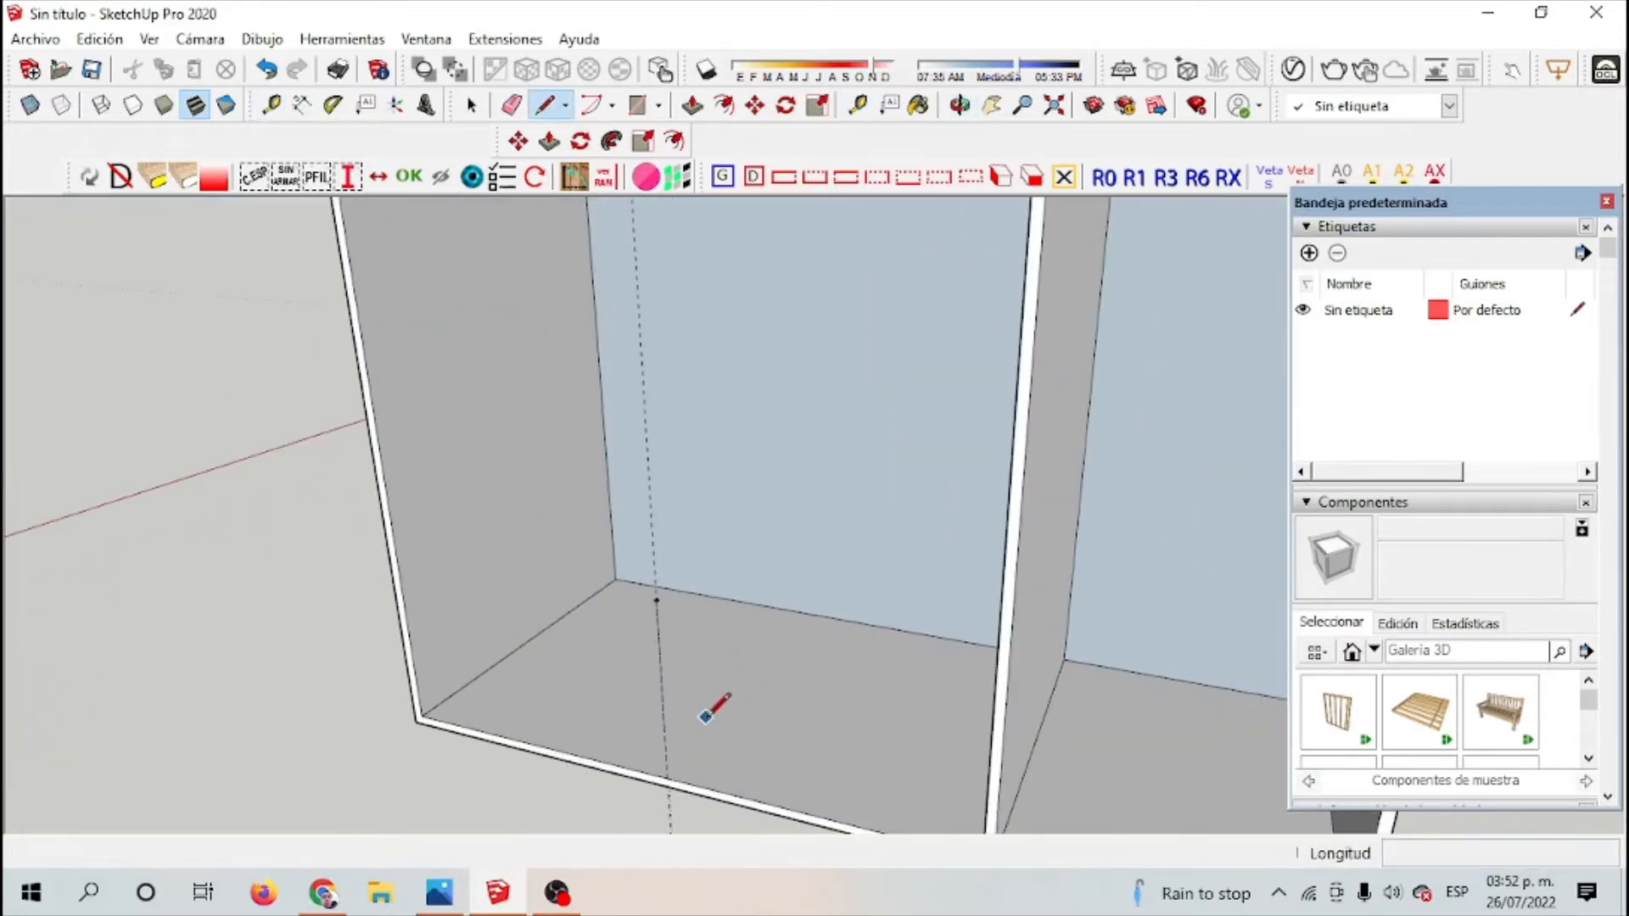
{"action": "left_click", "coordinate": [670, 778]}
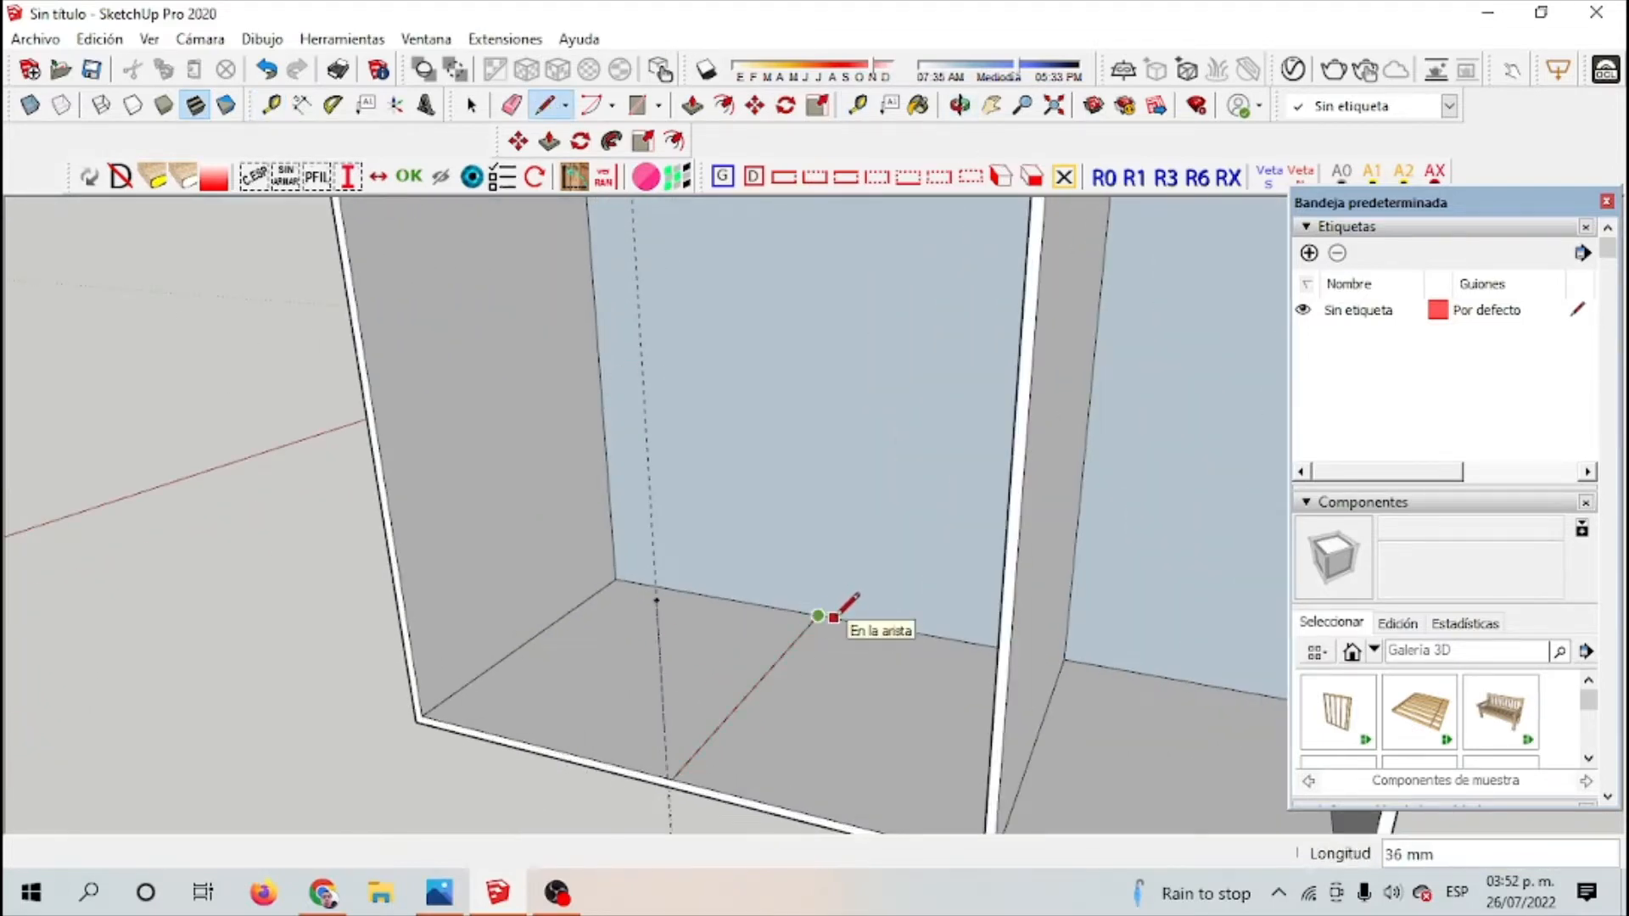
{"action": "scroll", "coordinate": [835, 616], "scroll_direction": "up", "scroll_amount": 2}
{"action": "scroll", "coordinate": [823, 614], "scroll_direction": "down", "scroll_amount": 3}
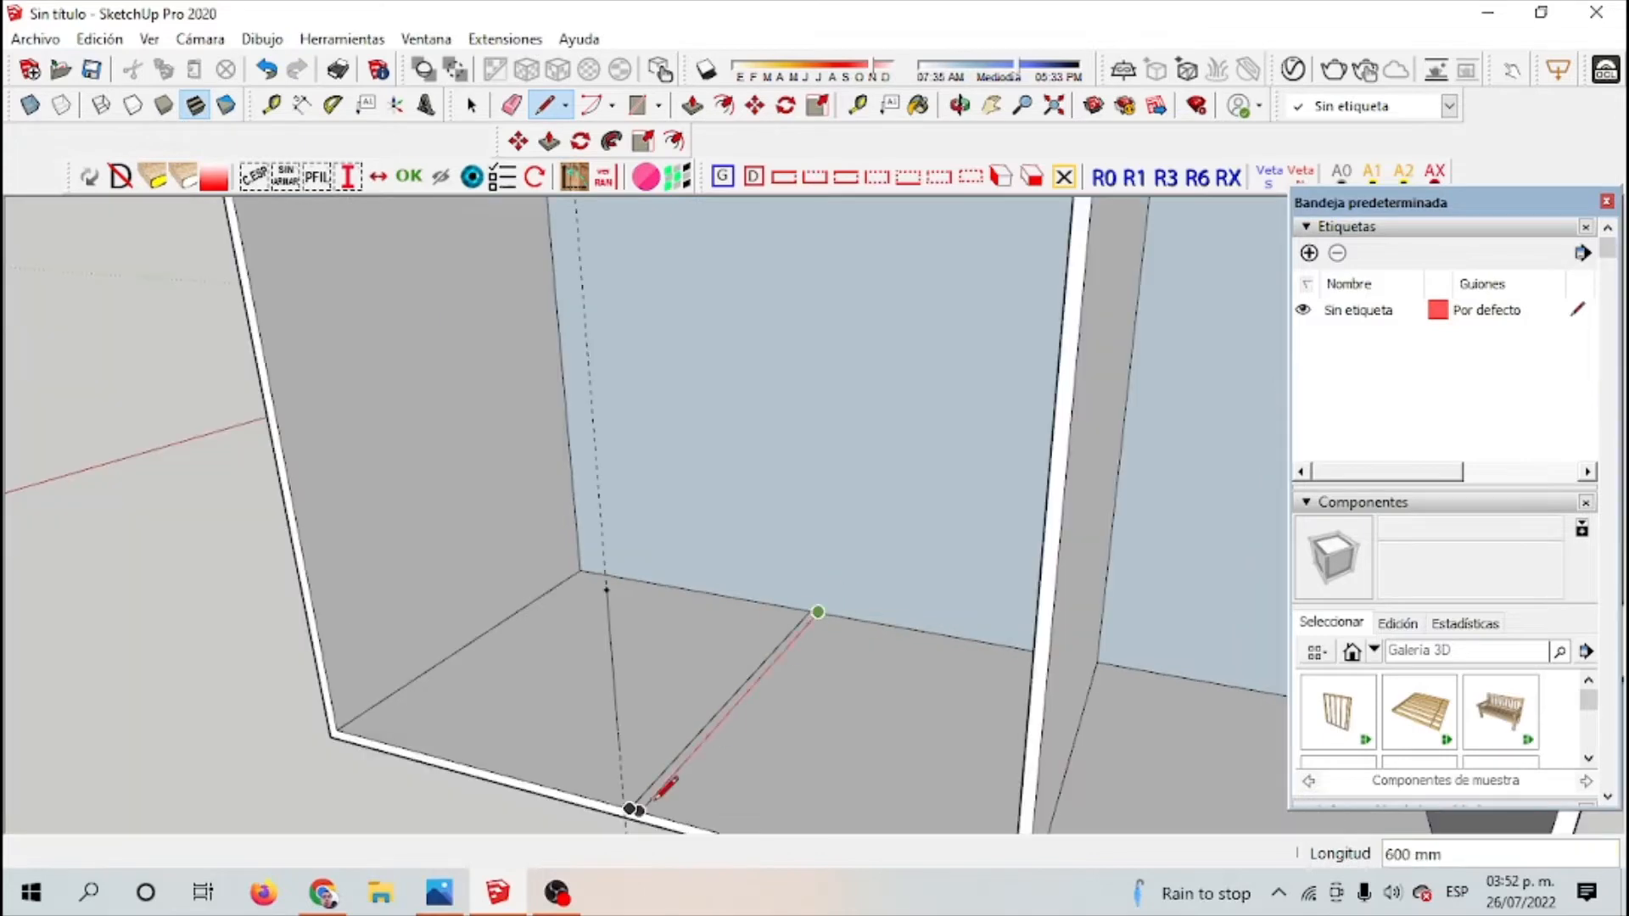
Step: Push/Pull the outlined strip up 300 mm to form the short divider, and delete the vertical guide beside it
{"action": "key", "text": "p"}
{"action": "left_click", "coordinate": [737, 683]}
{"action": "type", "text": "300"}
{"action": "key", "text": "Return"}
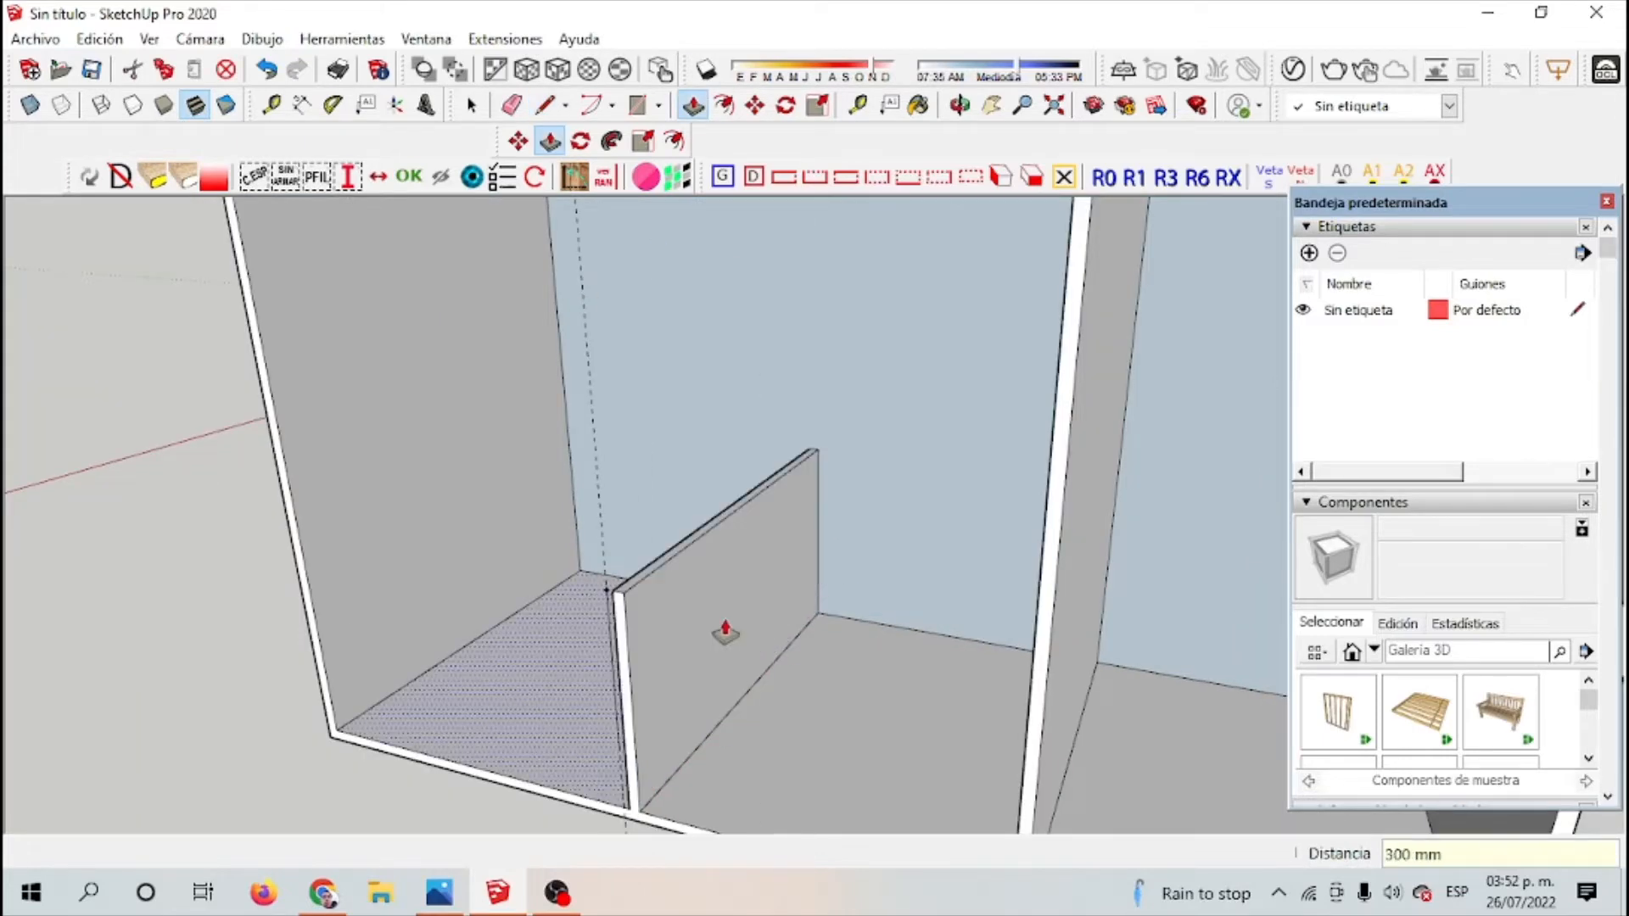
{"action": "middle_click_drag", "start_coordinate": [732, 694], "coordinate": [865, 563]}
{"action": "key", "text": "space"}
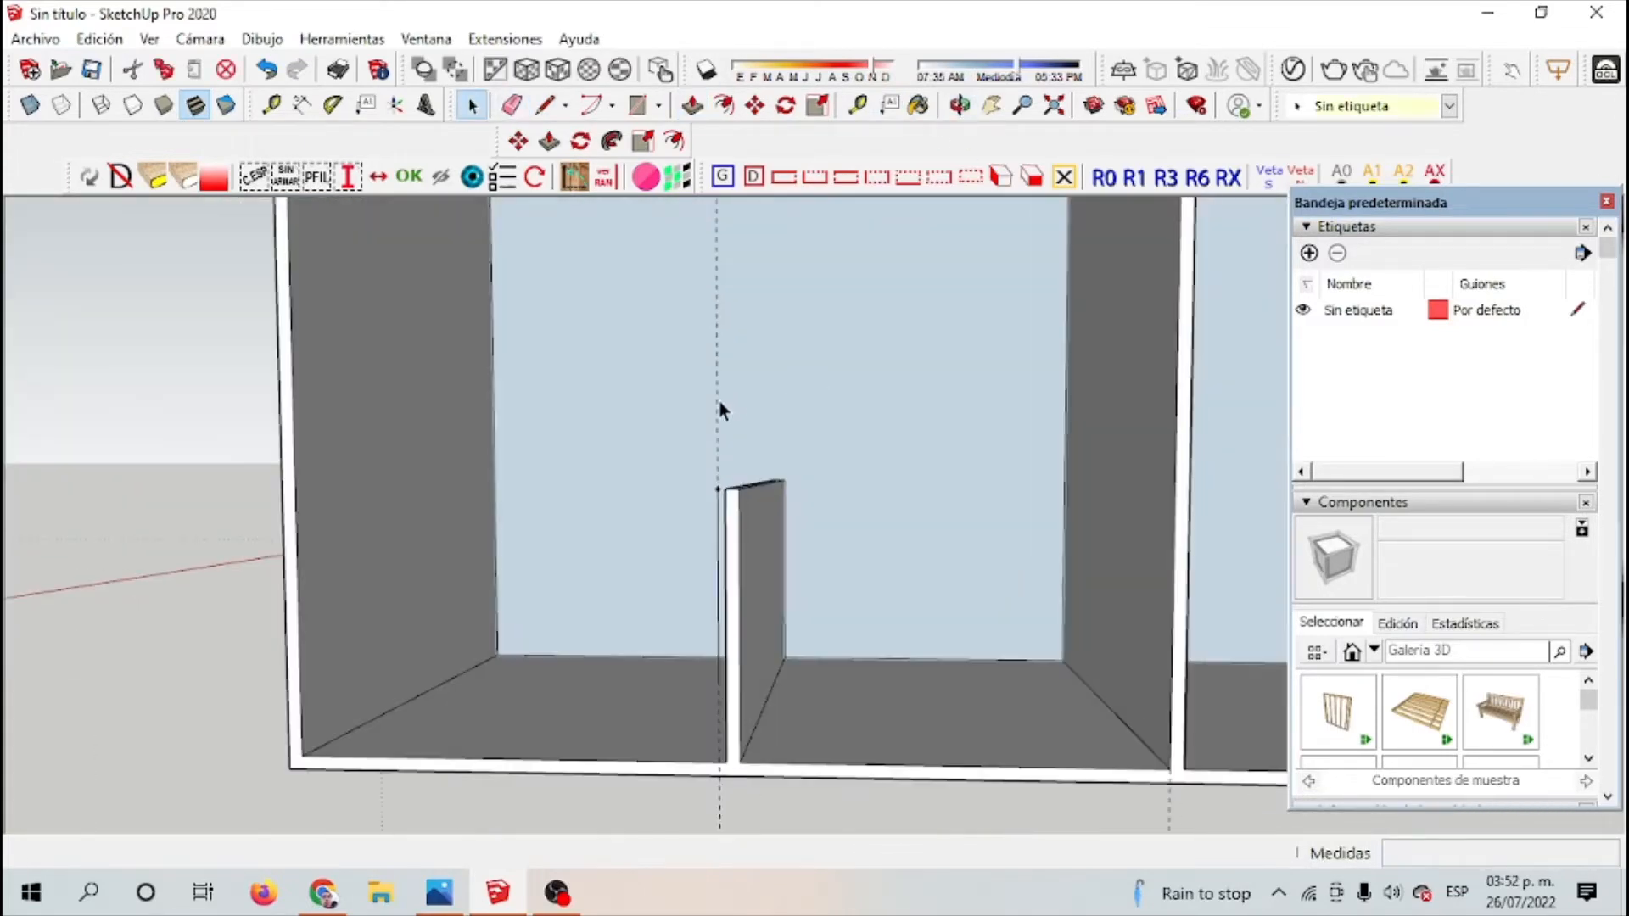
{"action": "key", "text": "Delete"}
Step: Place a horizontal guide level with the short divider's top and draw the shelf's two edge lines across the left side panel
{"action": "left_click", "coordinate": [951, 114]}
{"action": "left_click_drag", "start_coordinate": [984, 462], "coordinate": [1014, 557]}
{"action": "key", "text": "t"}
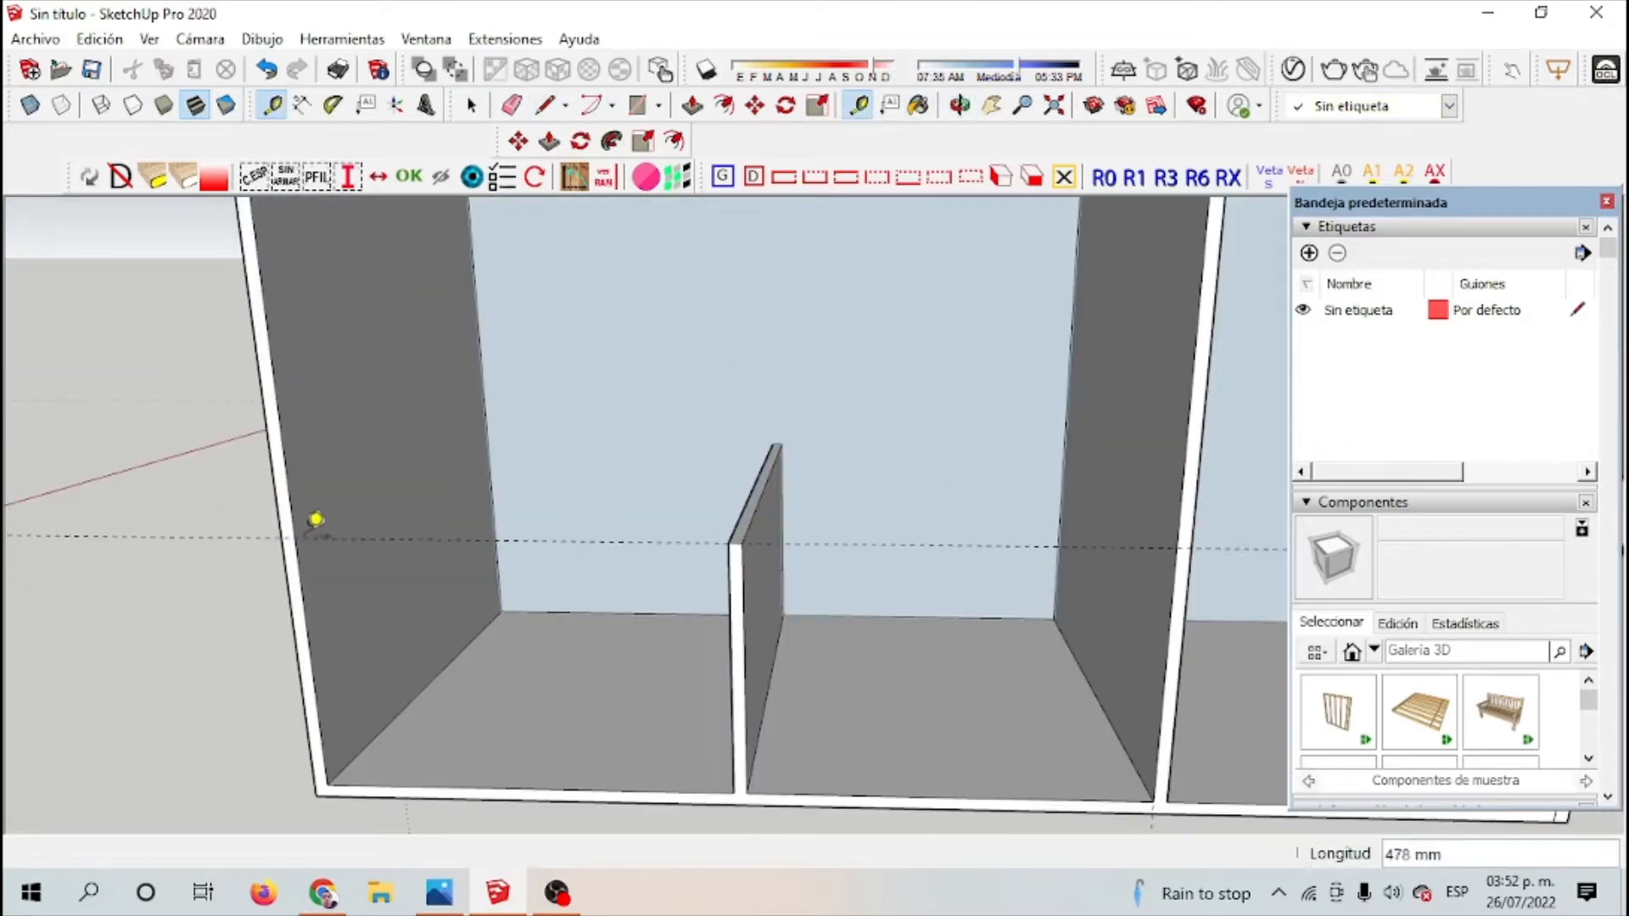
{"action": "key", "text": "l"}
{"action": "left_click", "coordinate": [295, 537]}
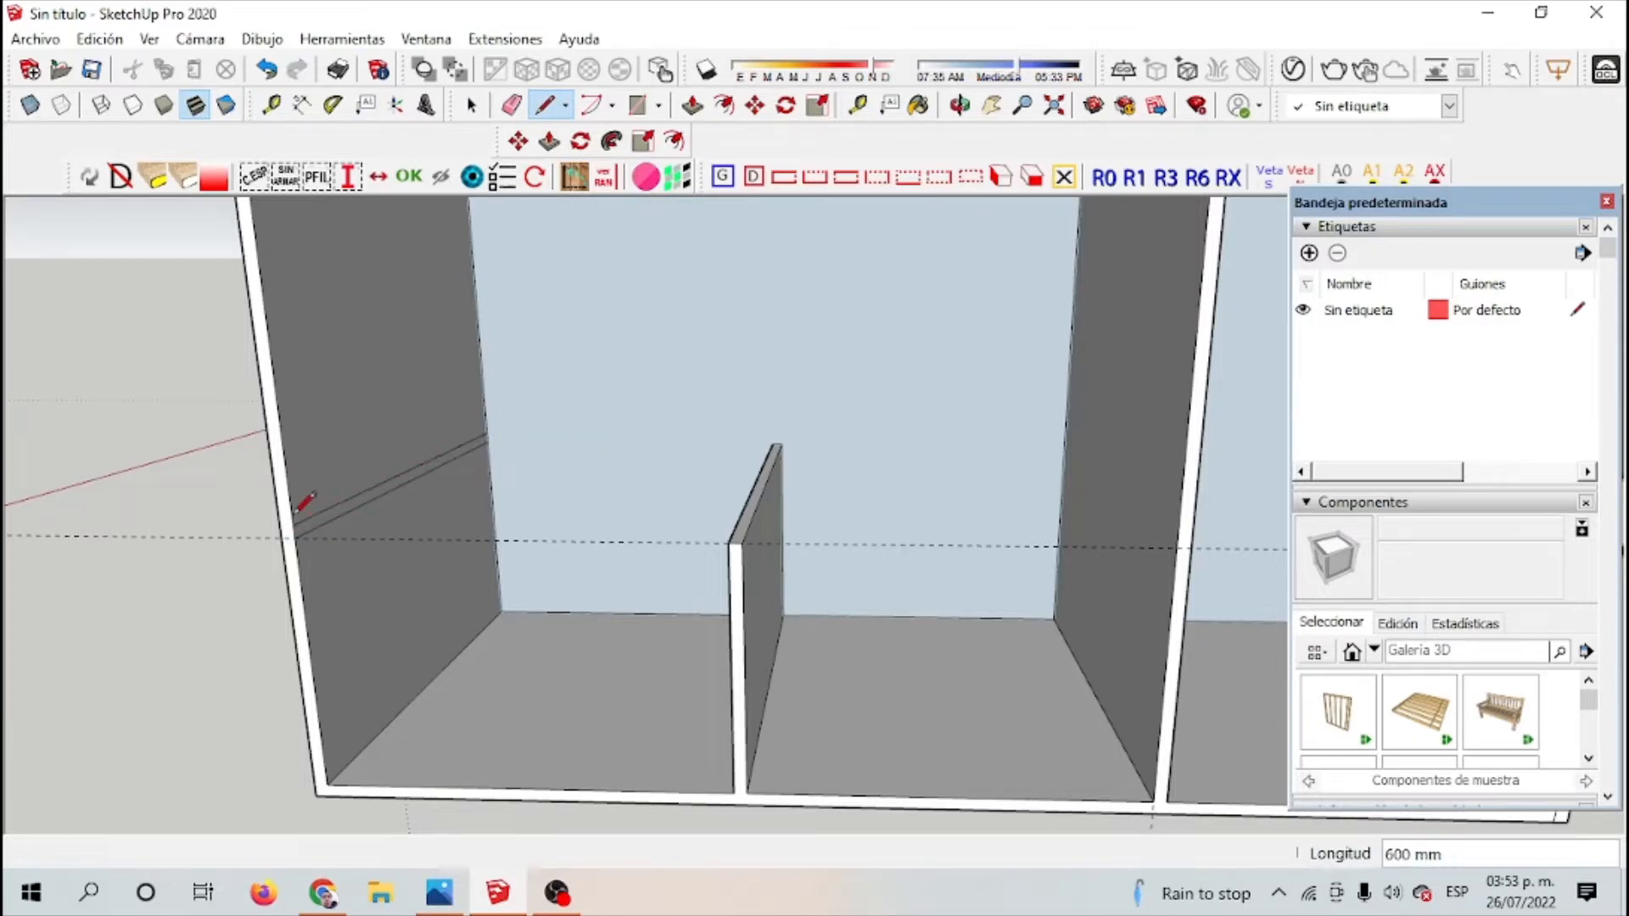
{"action": "left_click", "coordinate": [295, 538]}
Step: Delete the face covering the left compartment and Push/Pull the shelf strip across to the tall divider
{"action": "left_click", "coordinate": [474, 116]}
{"action": "left_click", "coordinate": [353, 460]}
{"action": "key", "text": "Delete"}
{"action": "left_click", "coordinate": [692, 110]}
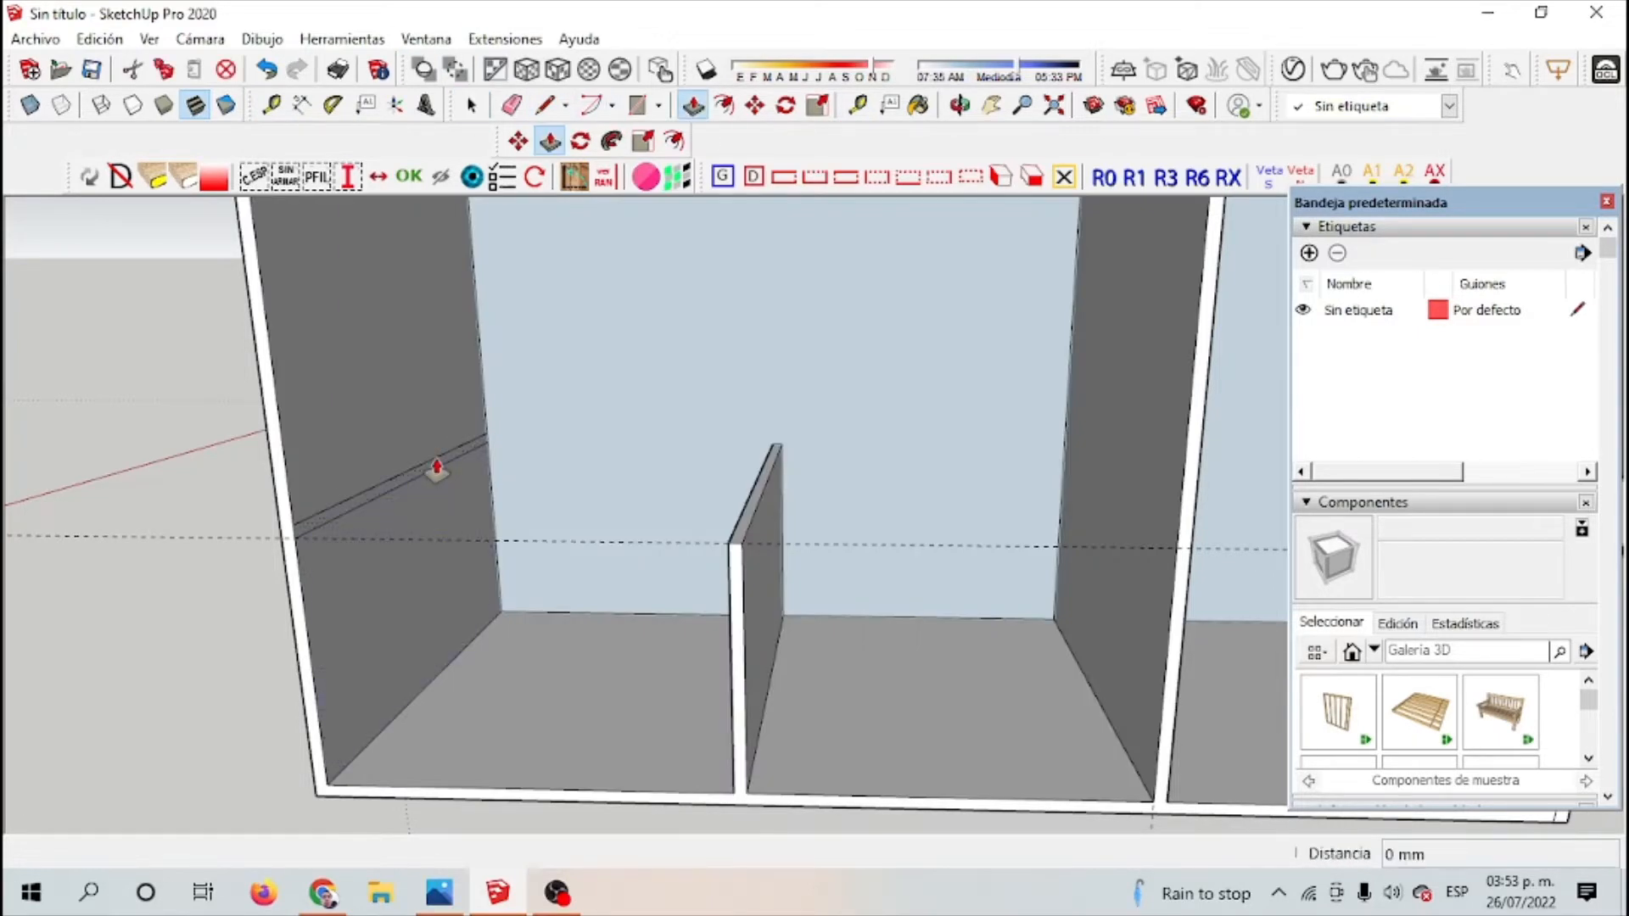
{"action": "left_click", "coordinate": [436, 463]}
{"action": "left_click", "coordinate": [1110, 538]}
Step: Remove the old guides and place a new horizontal guide above the base for the right compartment's shelf
{"action": "scroll", "coordinate": [1162, 585], "scroll_direction": "down", "scroll_amount": 3}
{"action": "scroll", "coordinate": [763, 502], "scroll_direction": "down", "scroll_amount": 5}
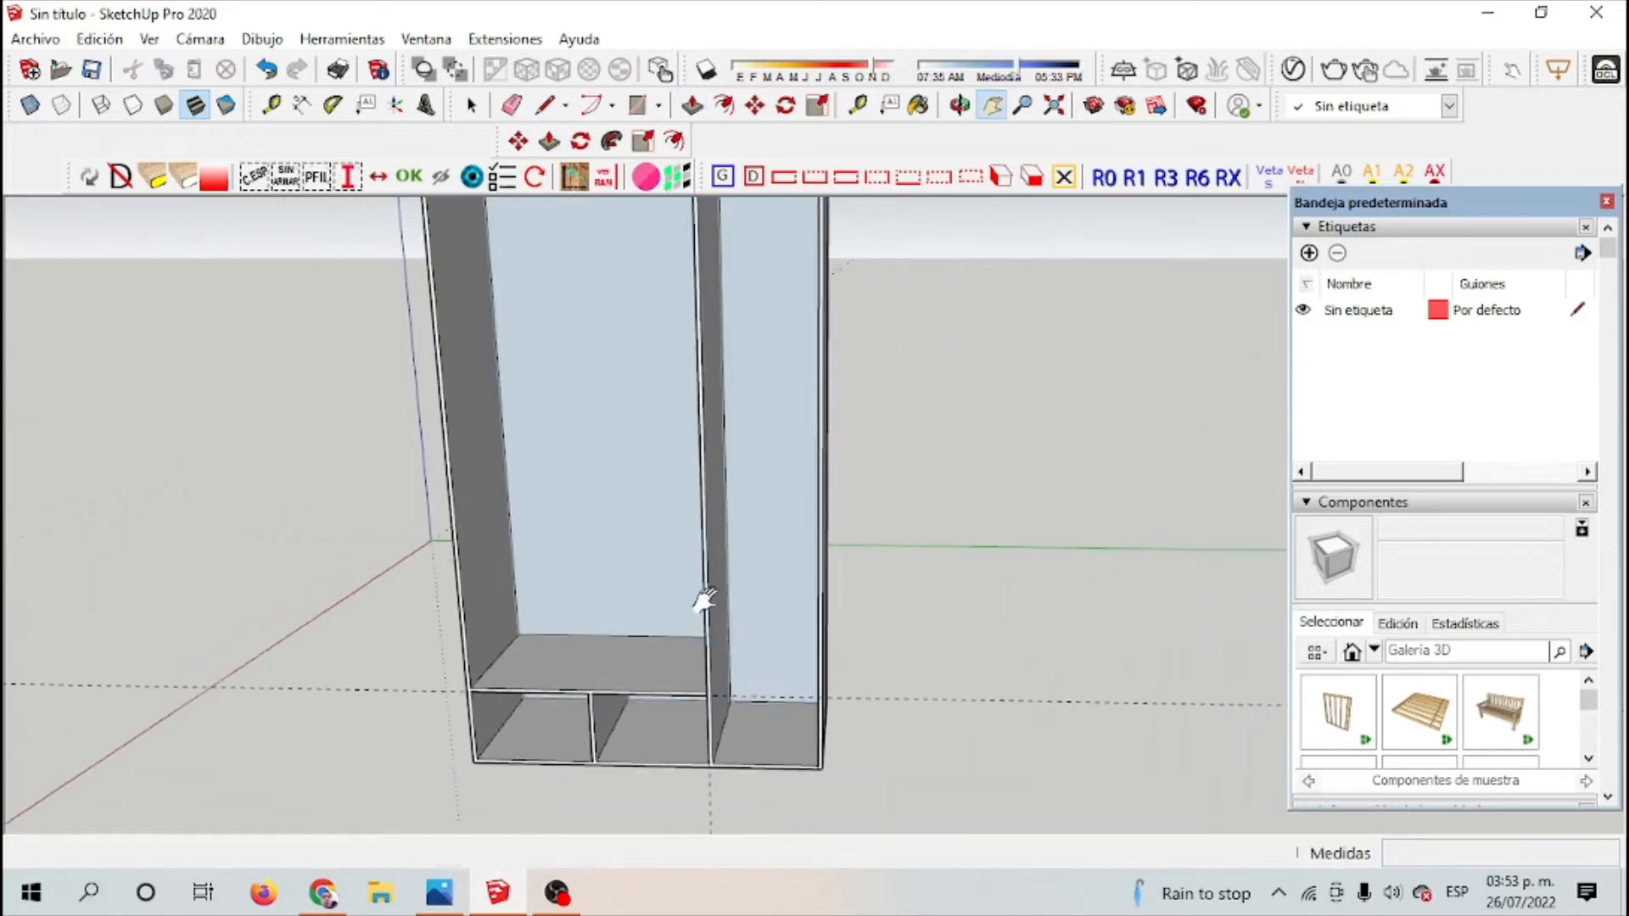
{"action": "middle_click_drag", "start_coordinate": [702, 600], "coordinate": [514, 585]}
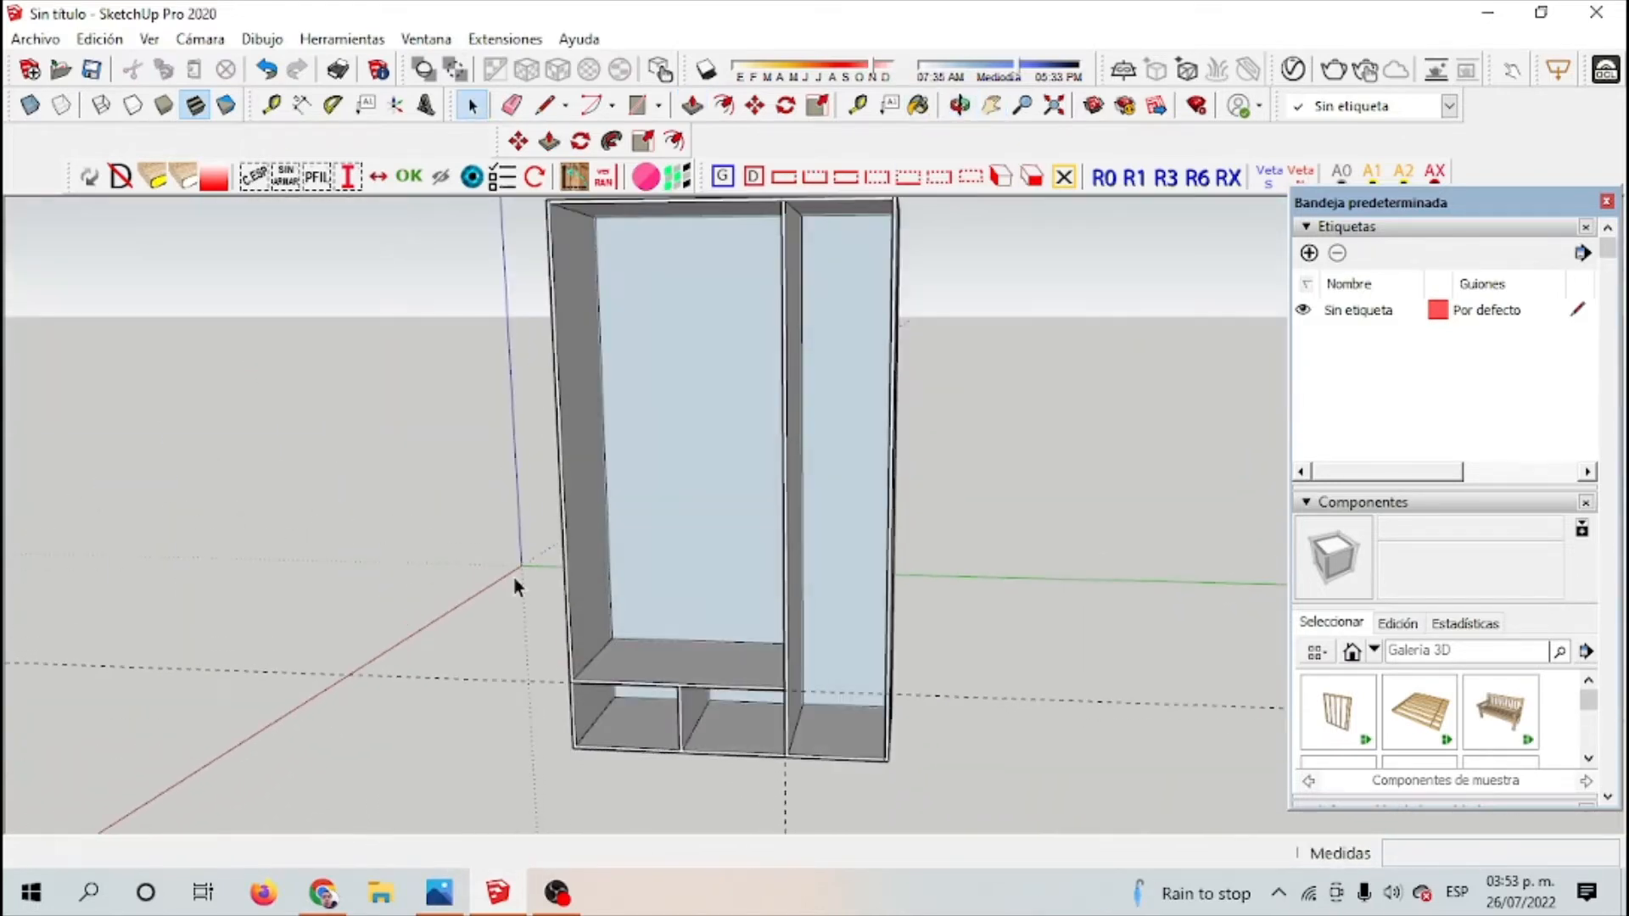
{"action": "middle_click_drag", "start_coordinate": [861, 439], "coordinate": [700, 591]}
{"action": "left_click_drag", "start_coordinate": [921, 560], "coordinate": [1001, 543]}
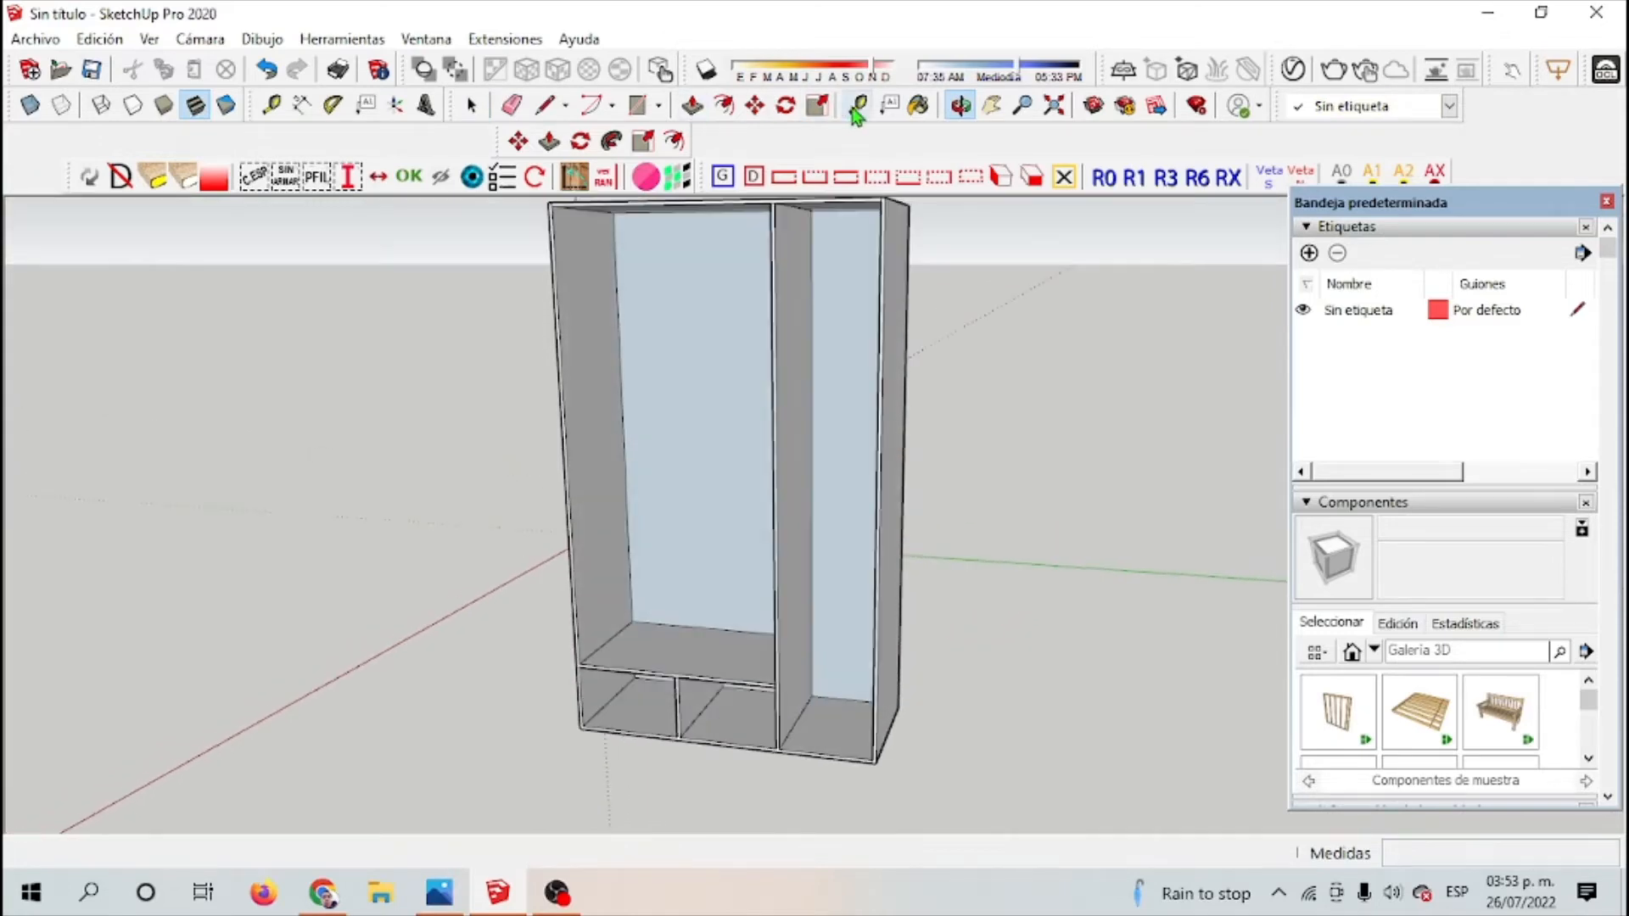
{"action": "left_click", "coordinate": [857, 107]}
{"action": "scroll", "coordinate": [822, 755], "scroll_direction": "up", "scroll_amount": 5}
{"action": "left_click", "coordinate": [726, 751]}
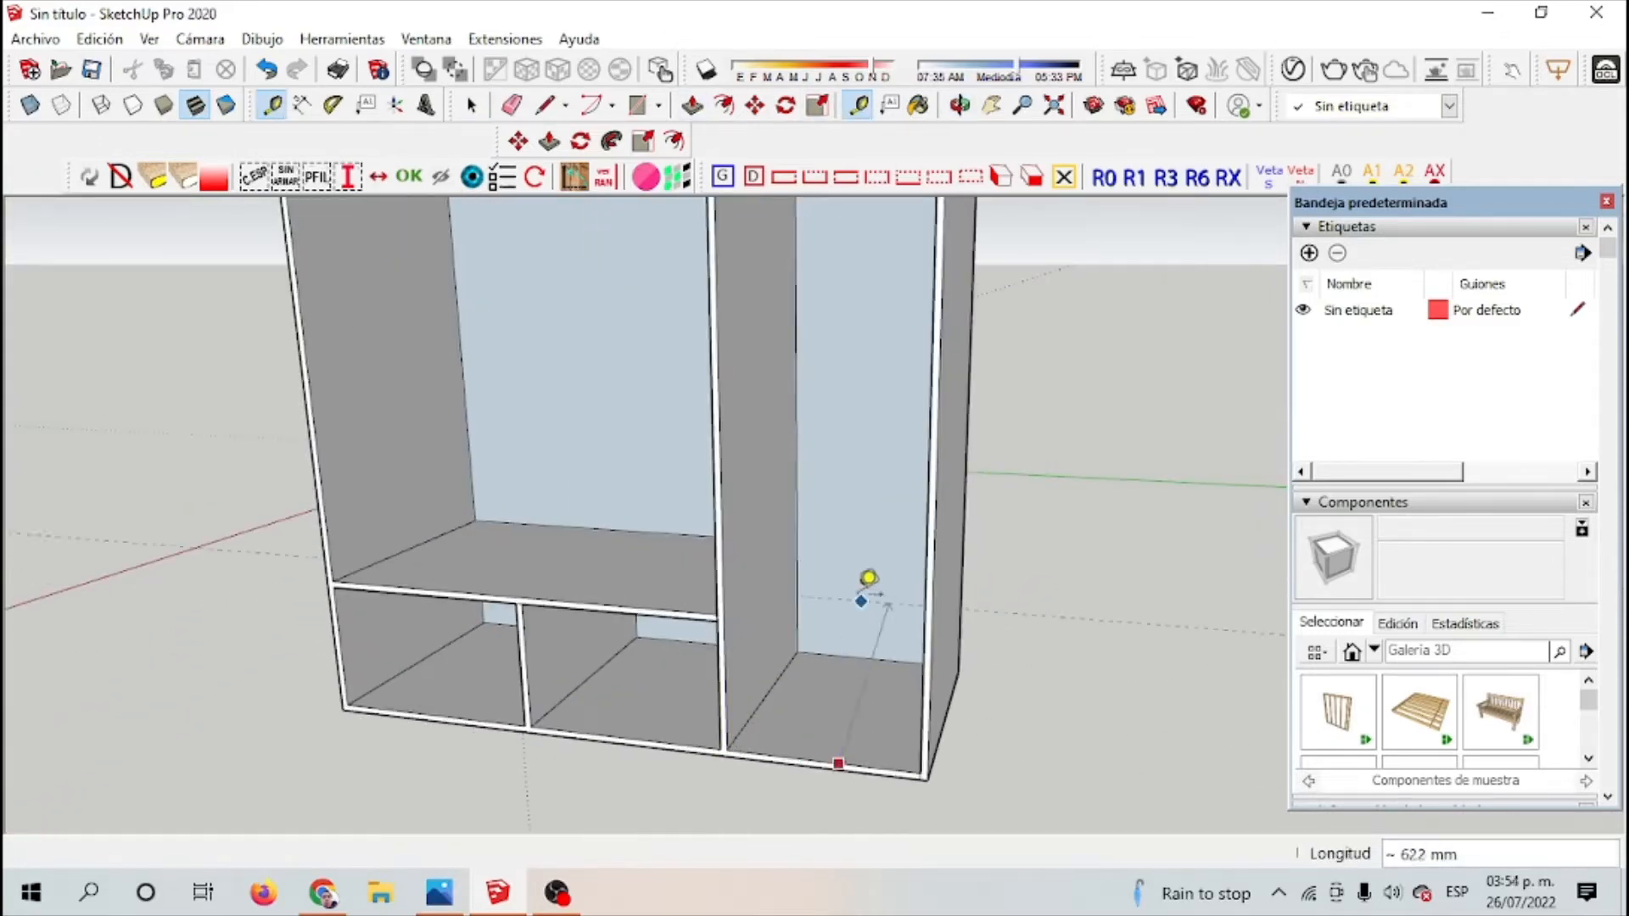
Step: Draw two parallel lines 15 mm apart from front to back across the tall divider at the horizontal guide
{"action": "key", "text": "l"}
{"action": "scroll", "coordinate": [684, 509], "scroll_direction": "up", "scroll_amount": 5}
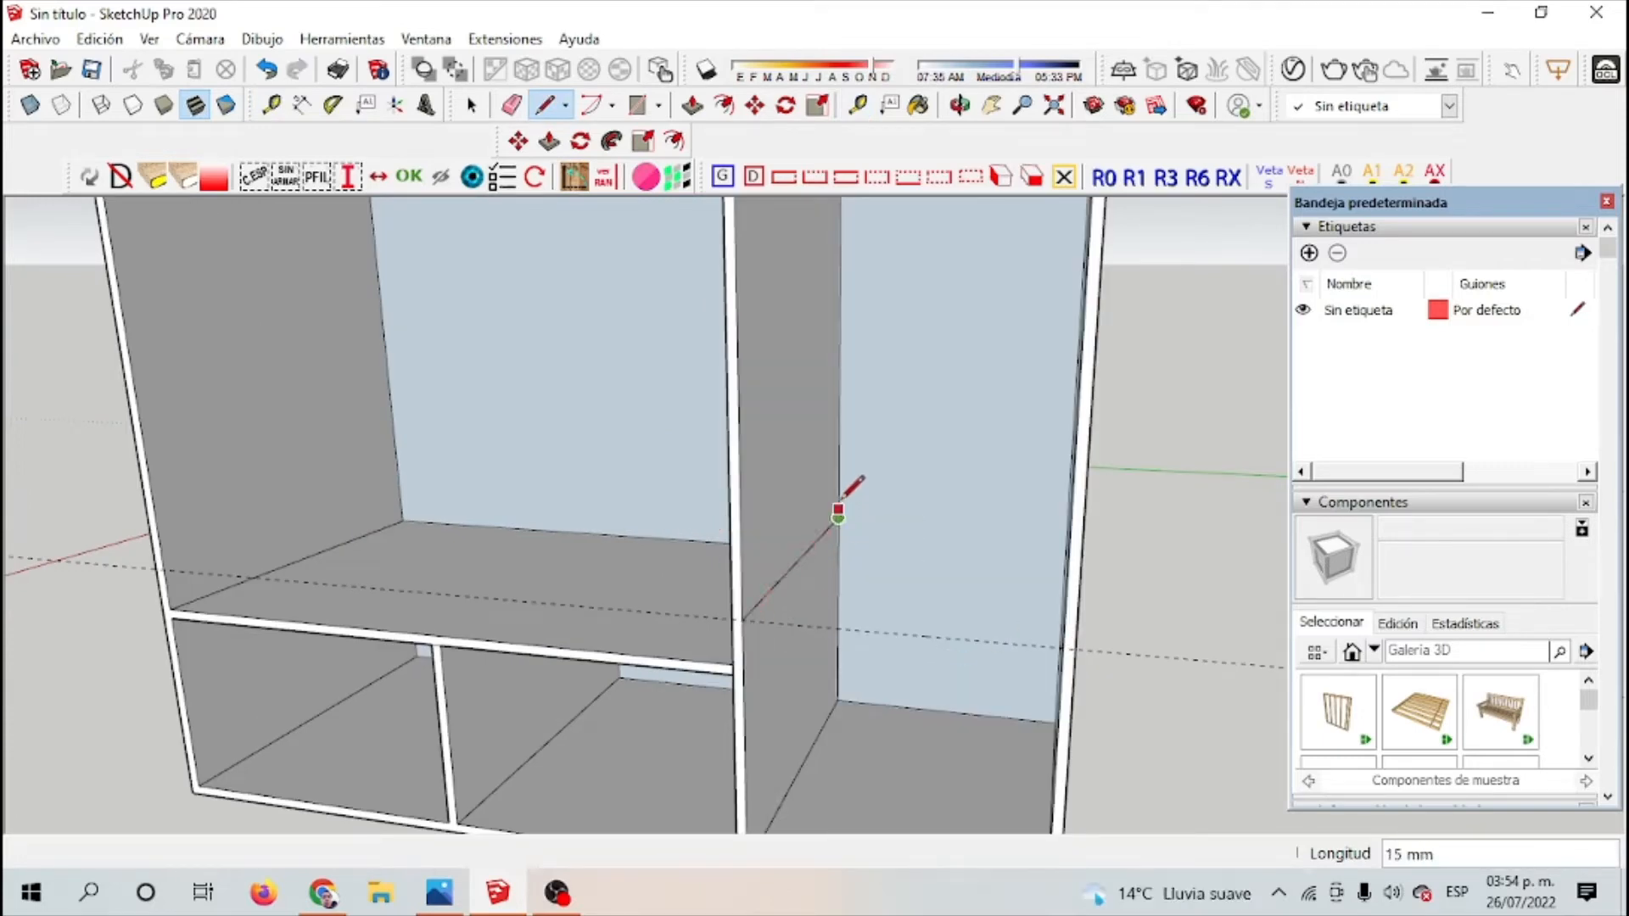
{"action": "left_click", "coordinate": [743, 620]}
Step: Delete the face covering the right compartment and Push/Pull the shelf strip about 429 mm across to the right side panel
{"action": "left_click", "coordinate": [471, 106]}
{"action": "left_click", "coordinate": [787, 407]}
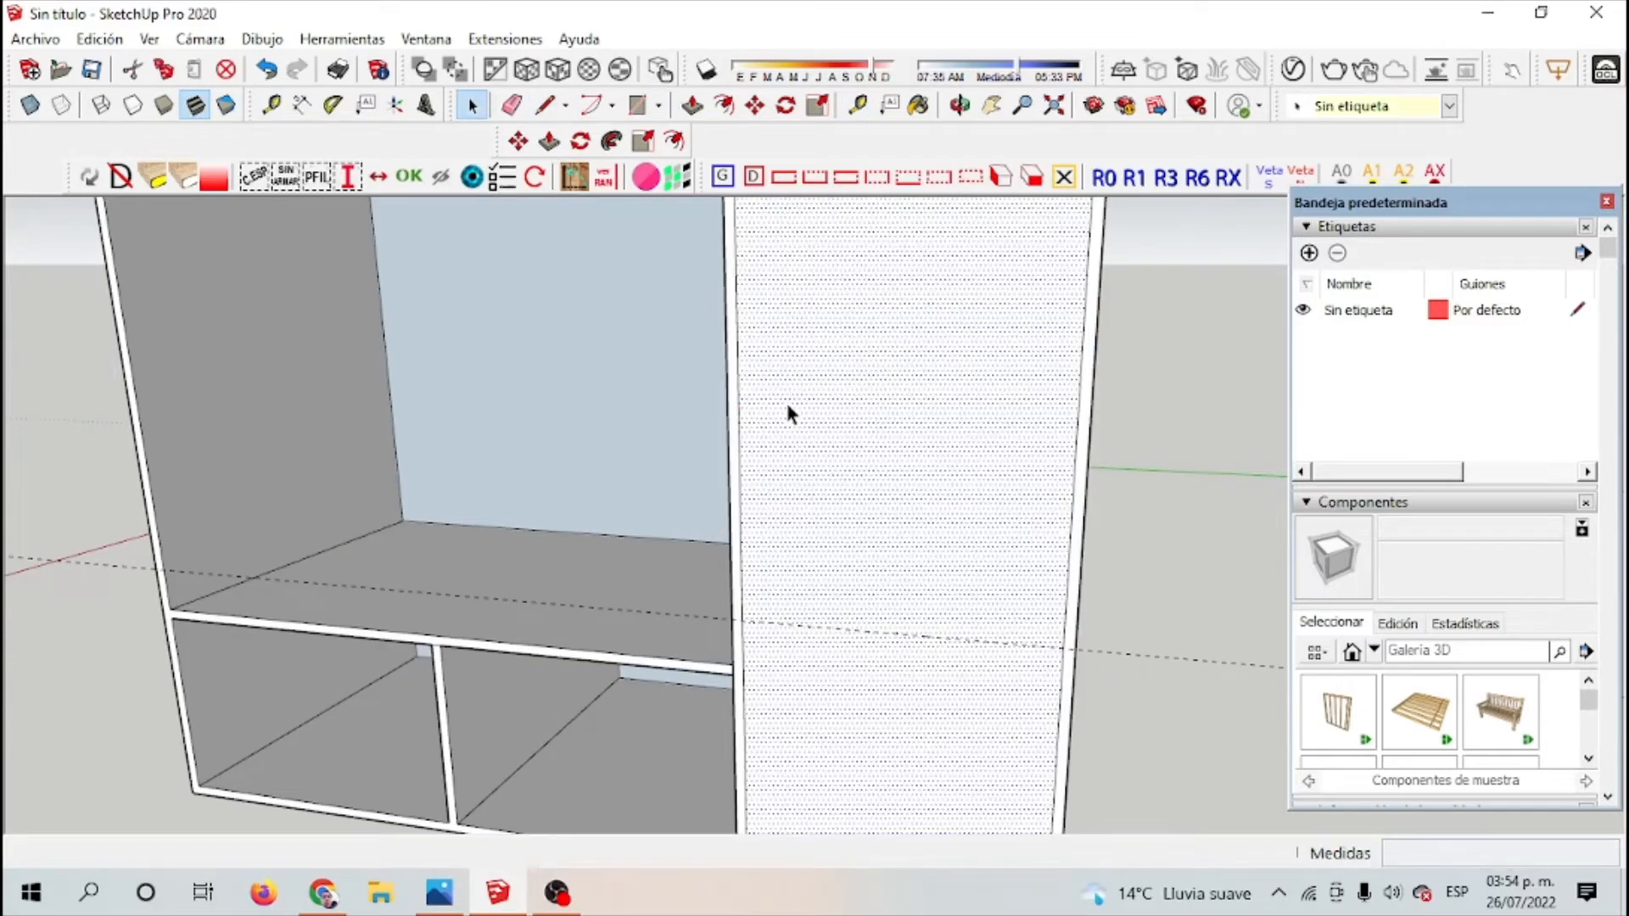
{"action": "key", "text": "Delete"}
{"action": "left_click", "coordinate": [693, 106]}
{"action": "left_click", "coordinate": [761, 597]}
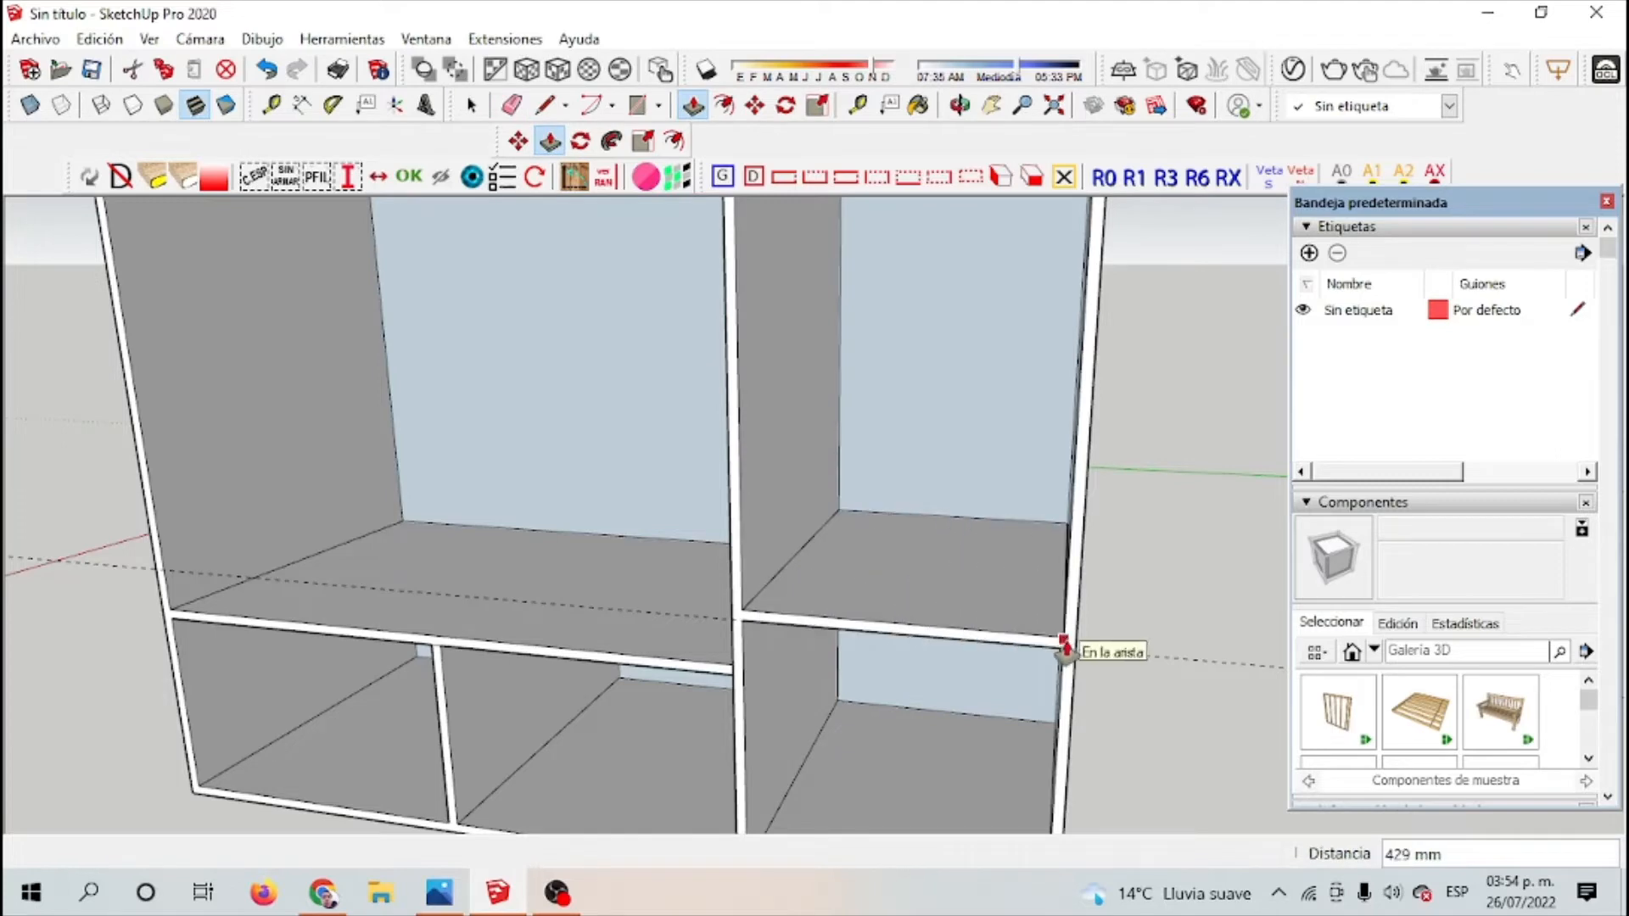
Step: Measure up from the right compartment's lowest shelf and draw two front-to-back lines 15 mm apart across the tall divider for the second shelf
{"action": "left_click", "coordinate": [855, 107]}
{"action": "left_click", "coordinate": [835, 617]}
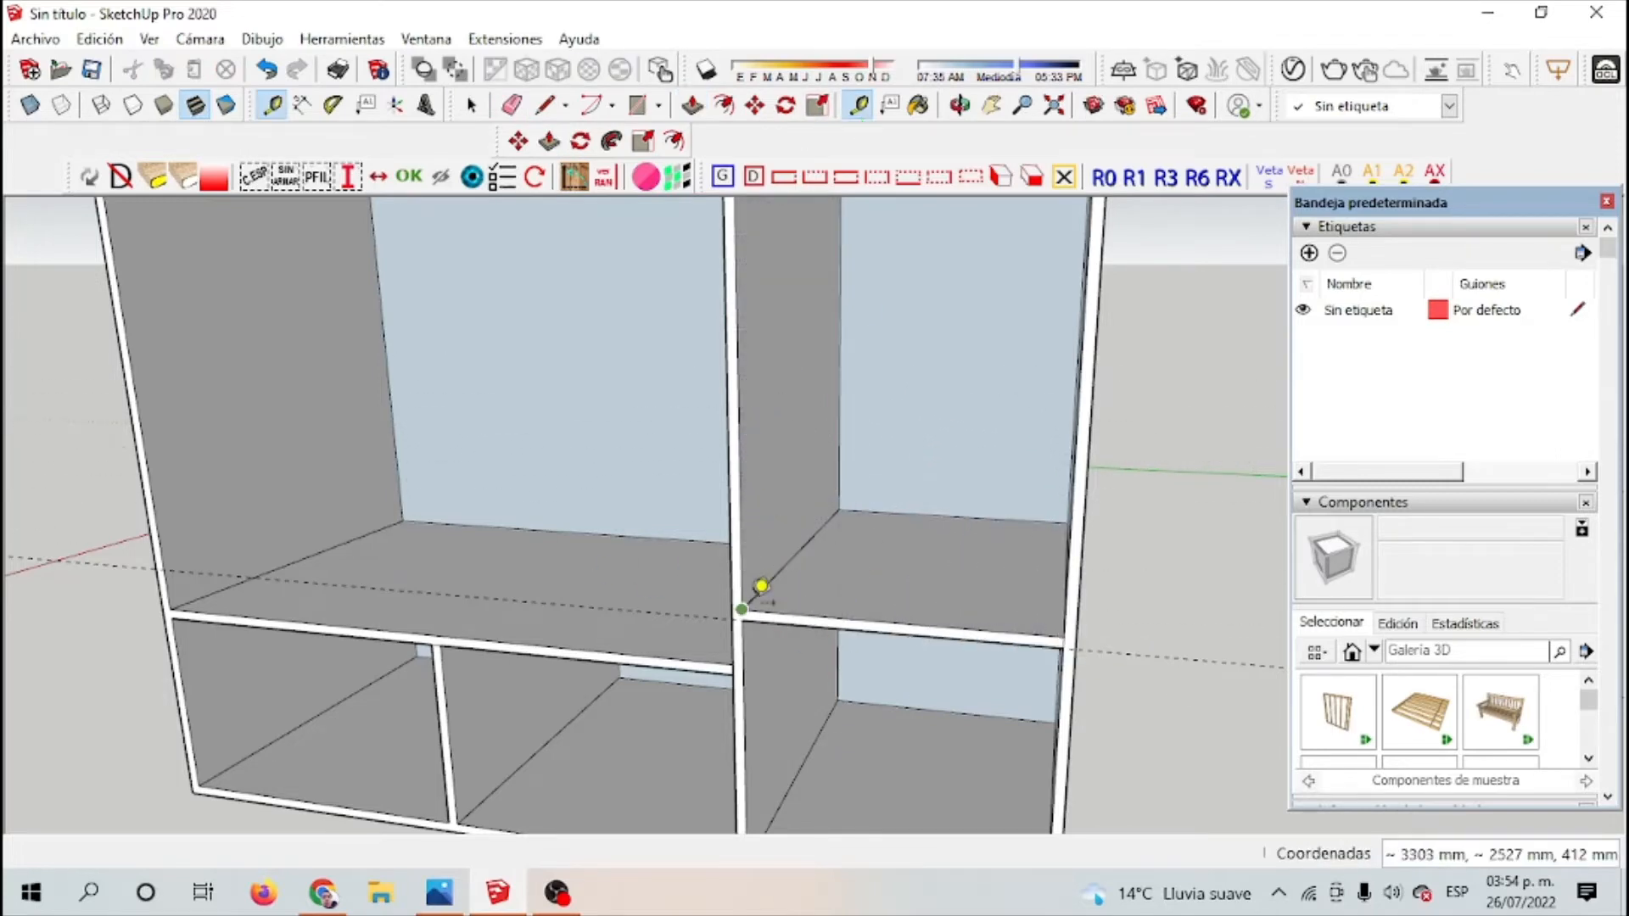
{"action": "key", "text": "l"}
{"action": "left_click", "coordinate": [736, 327]}
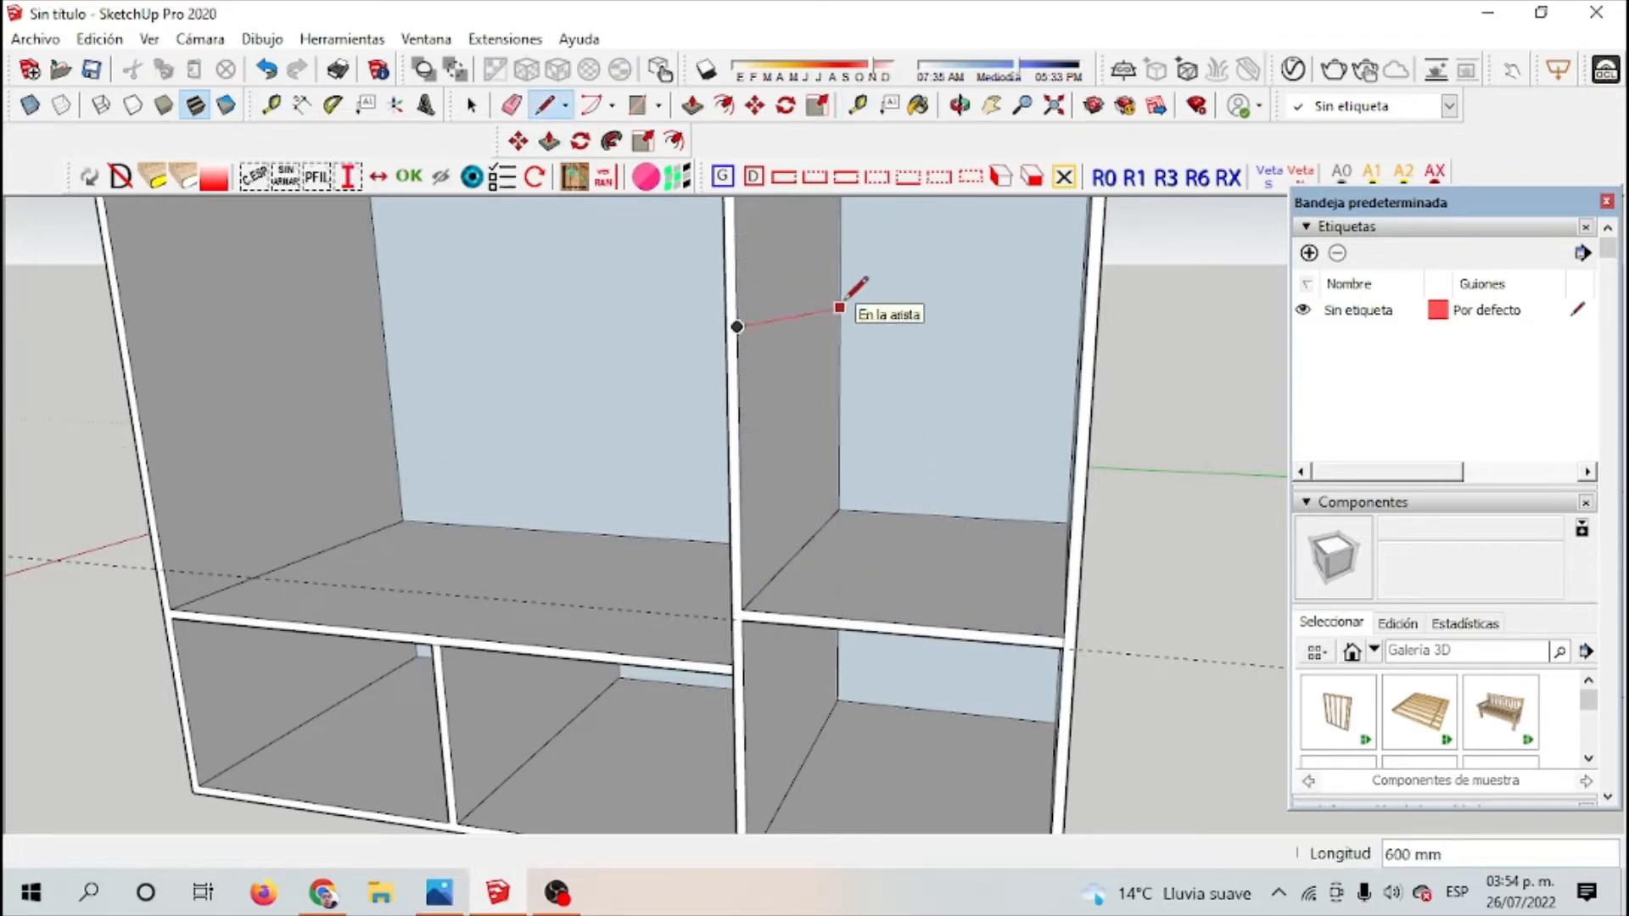
{"action": "scroll", "coordinate": [840, 307], "scroll_direction": "up", "scroll_amount": 3}
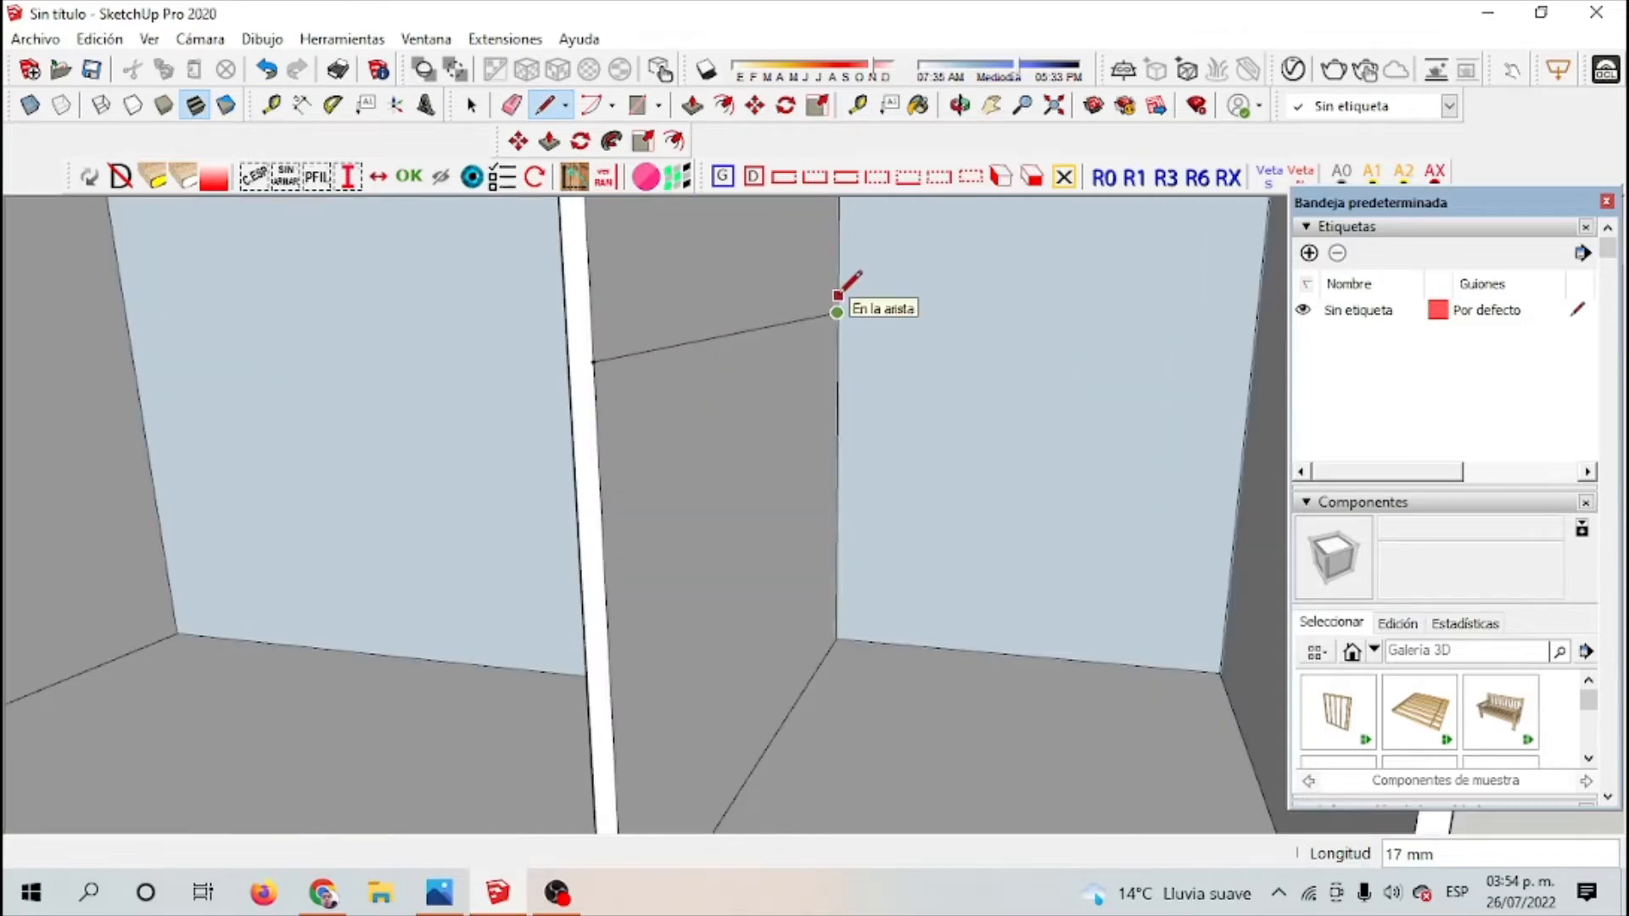
{"action": "left_click", "coordinate": [606, 338]}
{"action": "left_click", "coordinate": [592, 362]}
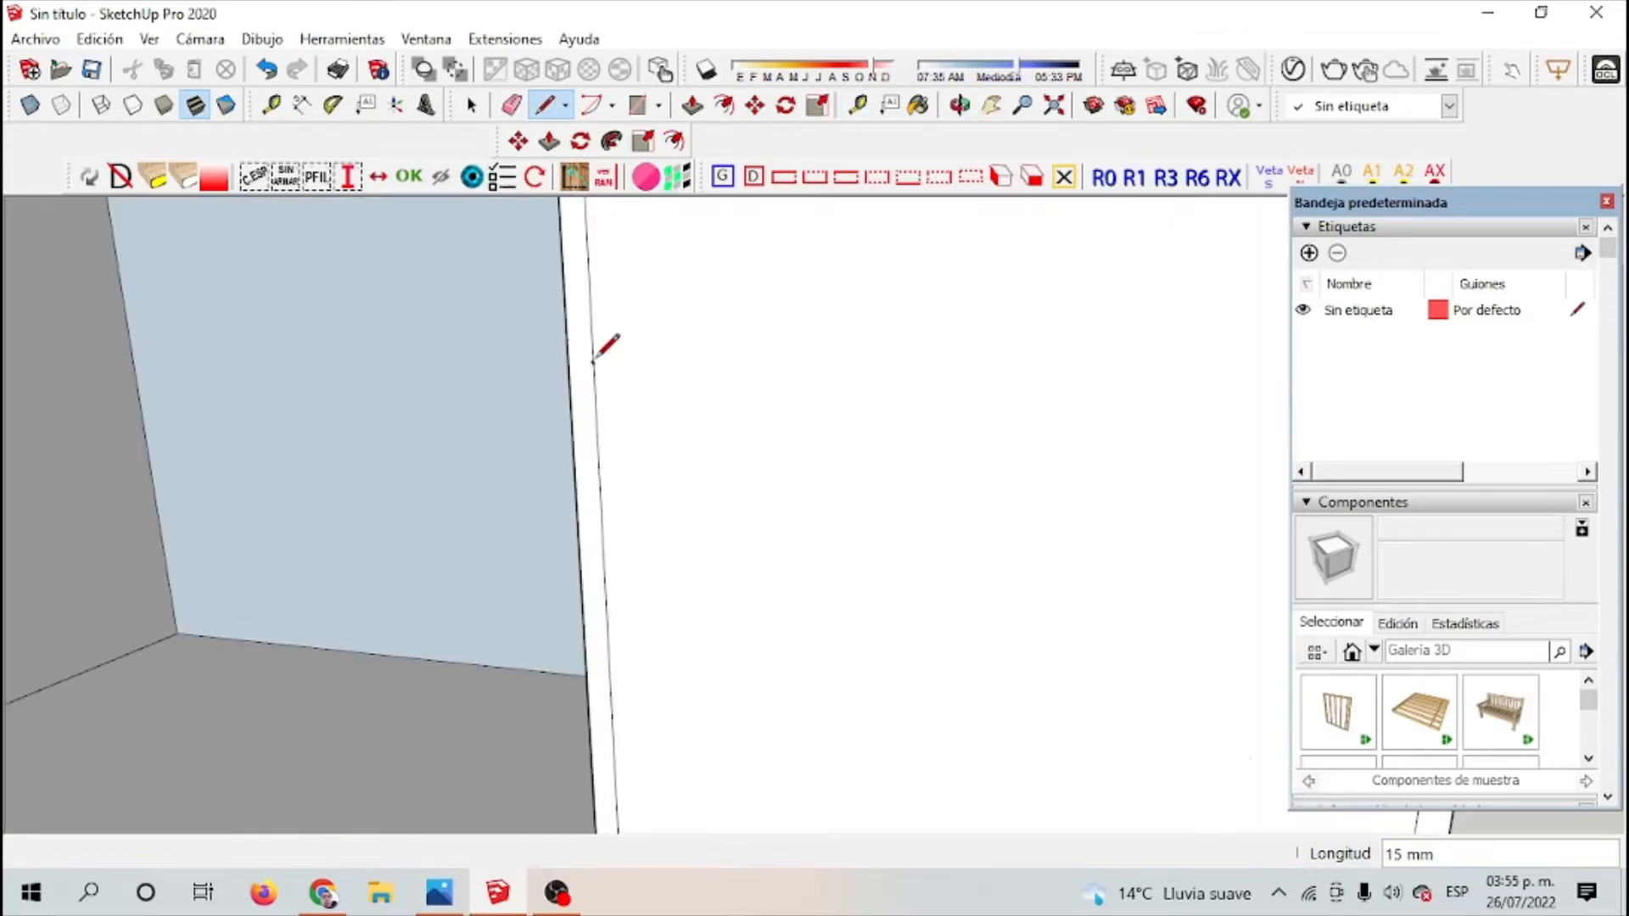
Step: Delete the face covering the right compartment and Push/Pull the second shelf's strip across to the right side panel
{"action": "left_click", "coordinate": [471, 105]}
{"action": "left_click", "coordinate": [666, 253]}
{"action": "key", "text": "Delete"}
{"action": "left_click", "coordinate": [693, 106]}
{"action": "left_click", "coordinate": [716, 327]}
{"action": "scroll", "coordinate": [1040, 420], "scroll_direction": "down", "scroll_amount": 3}
{"action": "scroll", "coordinate": [1246, 522], "scroll_direction": "down", "scroll_amount": 2}
{"action": "middle_click_drag", "start_coordinate": [1133, 390], "coordinate": [959, 540], "text": "shift"}
Step: Place a horizontal guide above the second shelf and draw the third shelf's two parallel front-to-back lines on the tall divider
{"action": "left_click", "coordinate": [856, 107]}
{"action": "left_click", "coordinate": [801, 561]}
{"action": "left_click", "coordinate": [991, 105]}
{"action": "left_click_drag", "start_coordinate": [916, 357], "coordinate": [861, 623]}
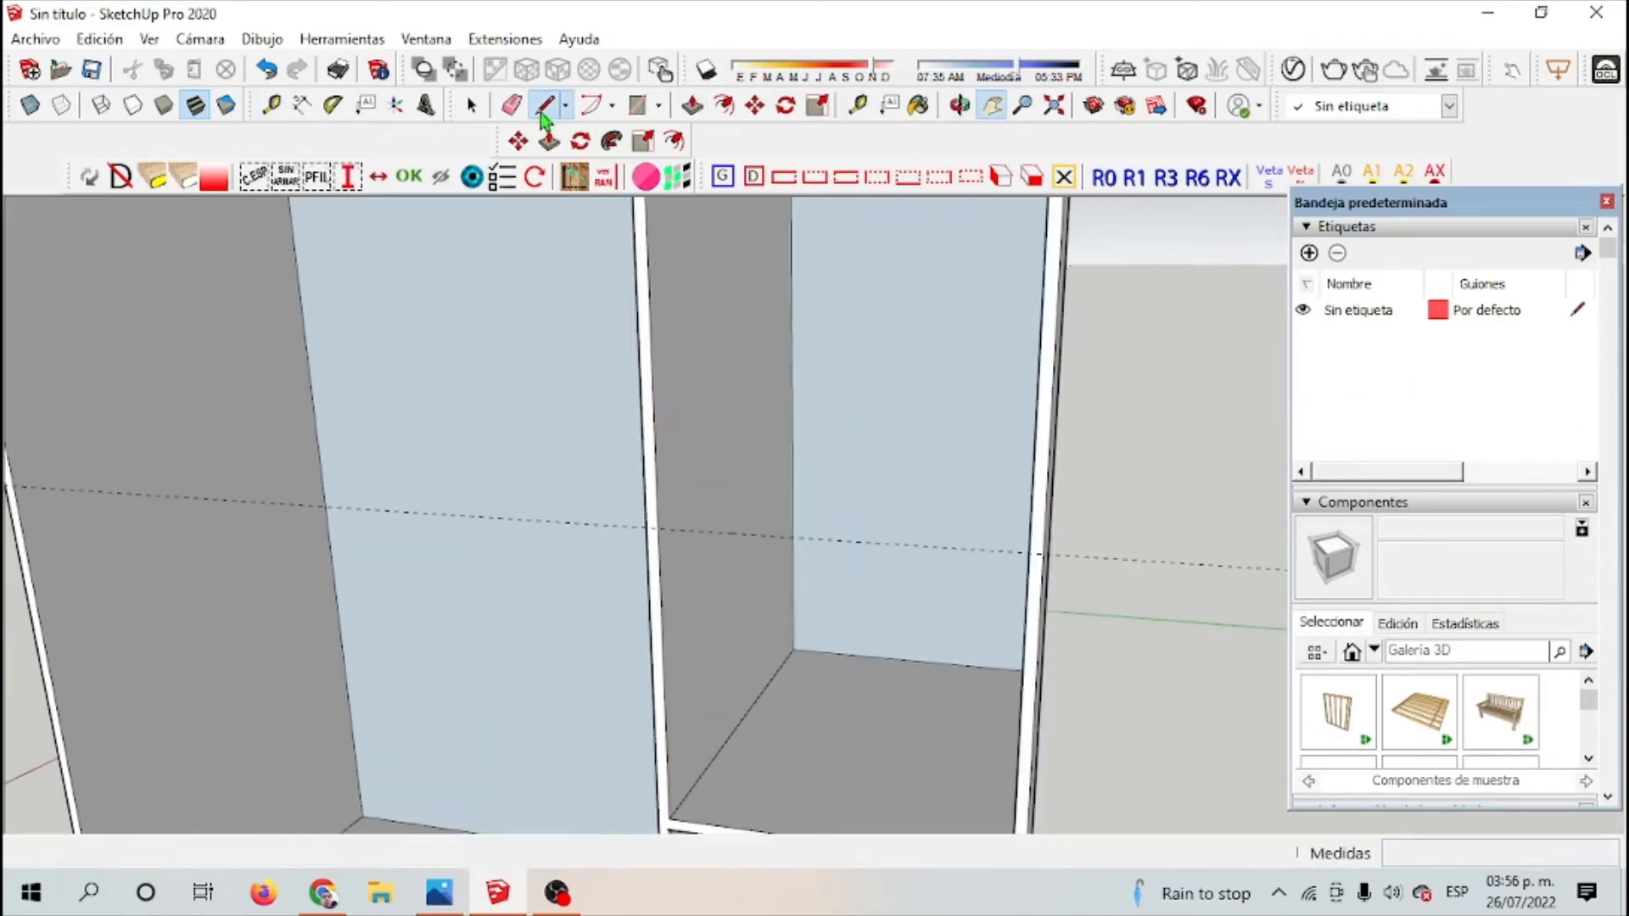
{"action": "left_click", "coordinate": [546, 105]}
{"action": "scroll", "coordinate": [848, 381], "scroll_direction": "up", "scroll_amount": 2}
{"action": "left_click", "coordinate": [606, 562]}
{"action": "left_click", "coordinate": [790, 442]}
{"action": "left_click", "coordinate": [605, 549]}
Step: Delete the covering face above the second shelf and Push/Pull the third shelf's strip across to the right side panel
{"action": "left_click", "coordinate": [472, 106]}
{"action": "left_click", "coordinate": [666, 263]}
{"action": "key", "text": "Delete"}
{"action": "left_click", "coordinate": [693, 105]}
{"action": "left_click", "coordinate": [695, 511]}
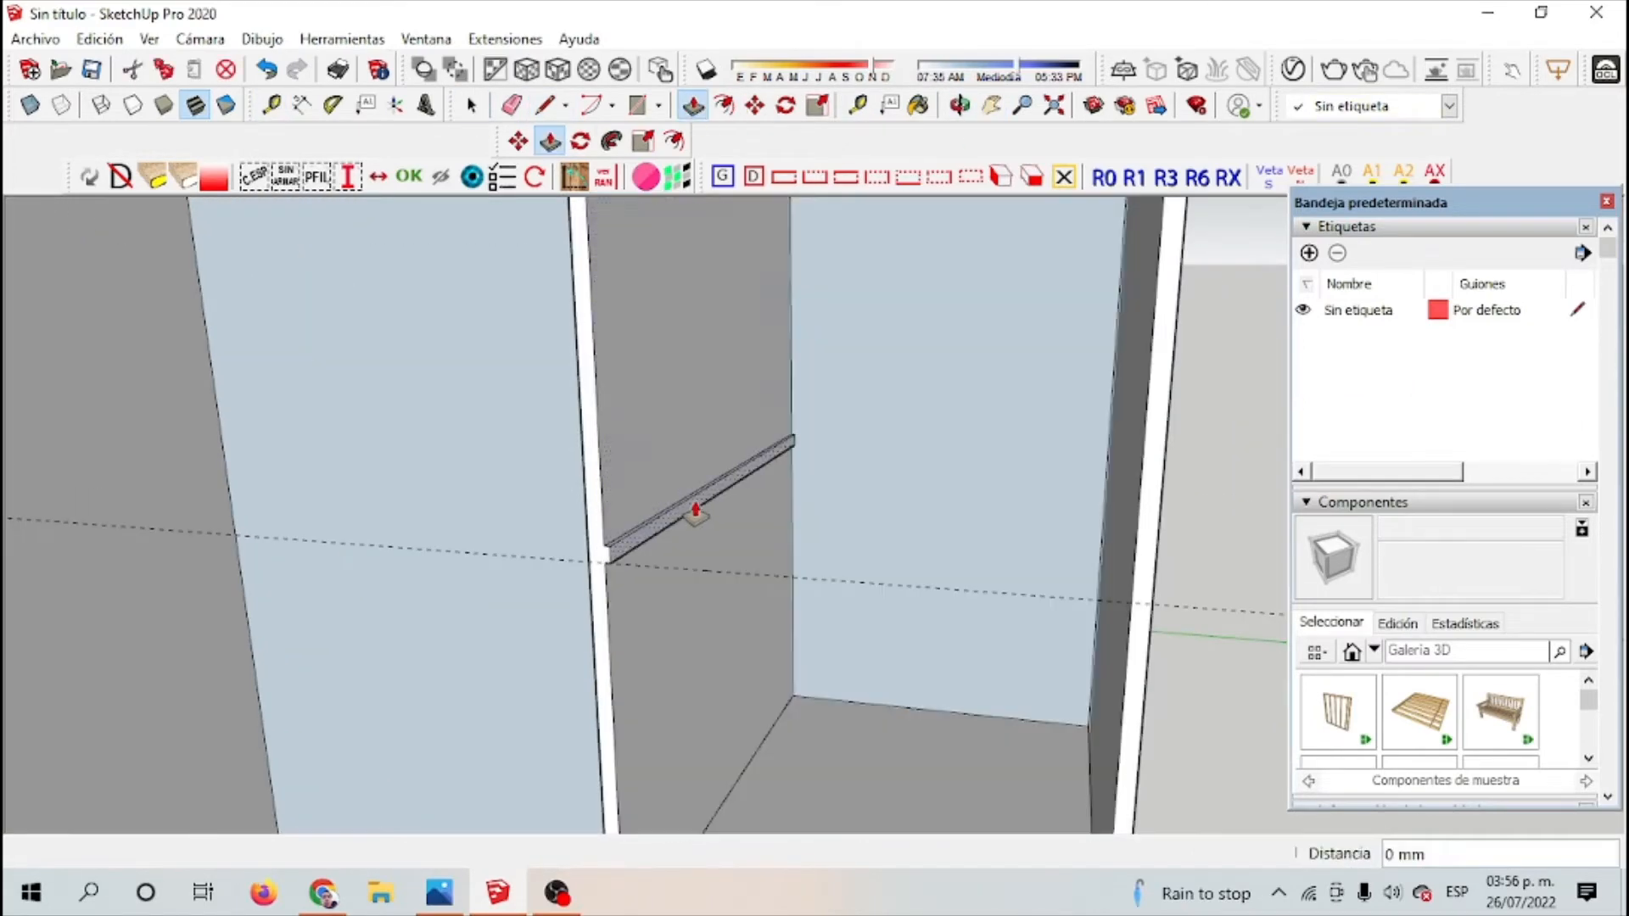
{"action": "left_click", "coordinate": [1107, 548]}
{"action": "scroll", "coordinate": [818, 476], "scroll_direction": "down", "scroll_amount": 5}
Step: Place a horizontal guide above the third shelf and draw two front-to-back lines 15 mm apart on the tall divider there
{"action": "left_click", "coordinate": [857, 105]}
{"action": "left_click", "coordinate": [826, 602]}
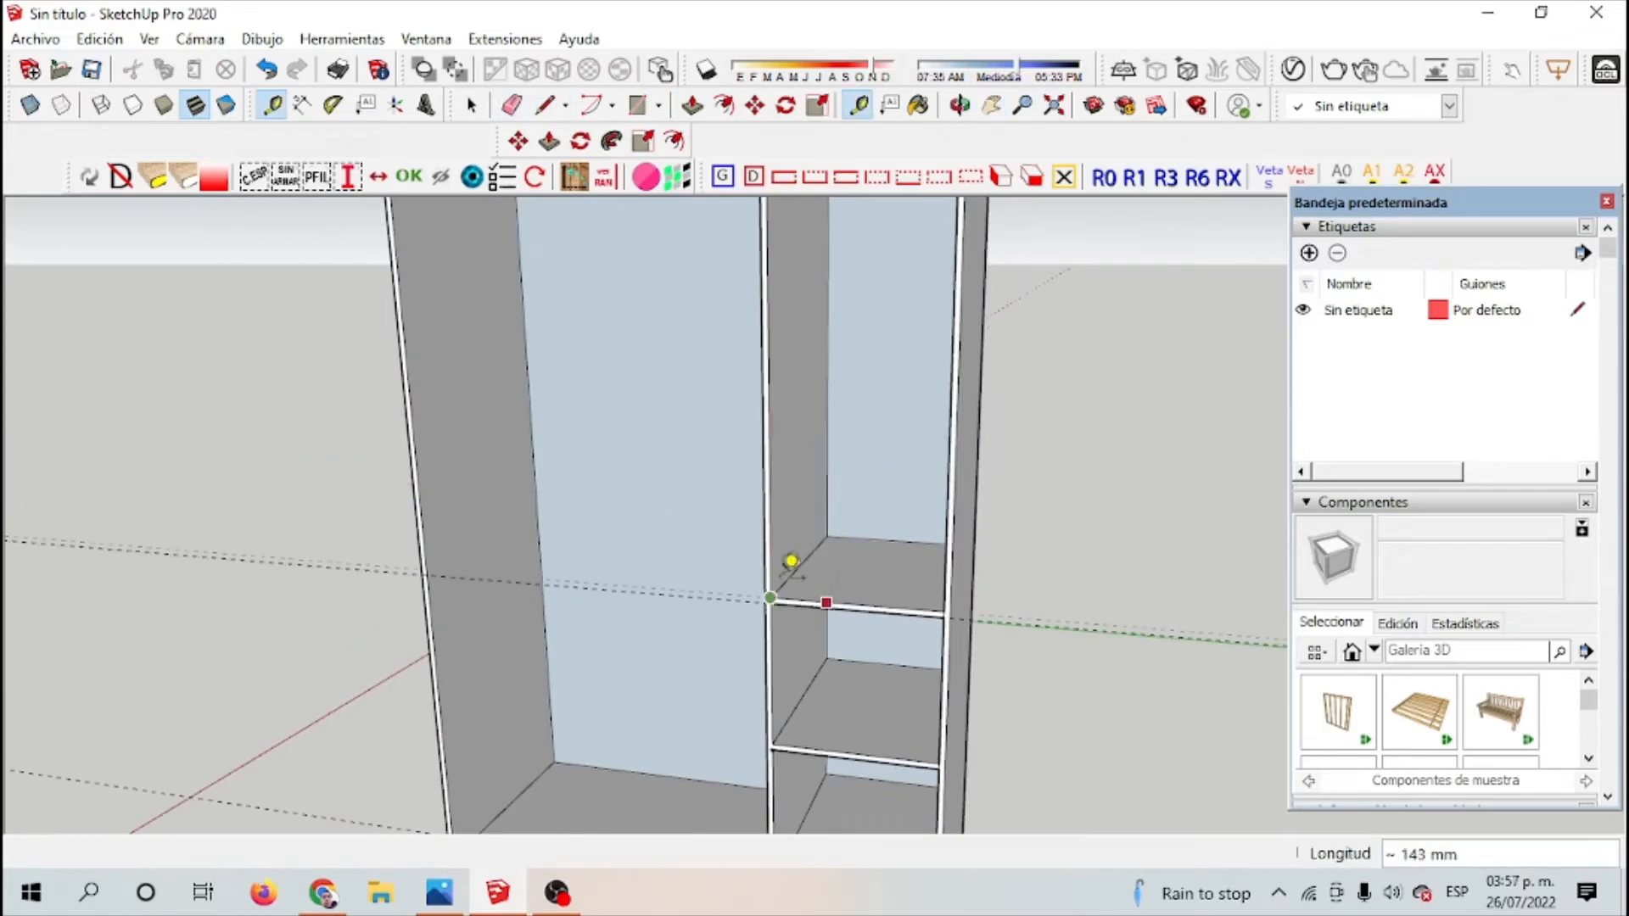
{"action": "left_click", "coordinate": [553, 110]}
{"action": "scroll", "coordinate": [708, 431], "scroll_direction": "up", "scroll_amount": 2}
{"action": "left_click", "coordinate": [789, 450]}
{"action": "left_click", "coordinate": [854, 411]}
{"action": "type", "text": "15"}
{"action": "key", "text": "Return"}
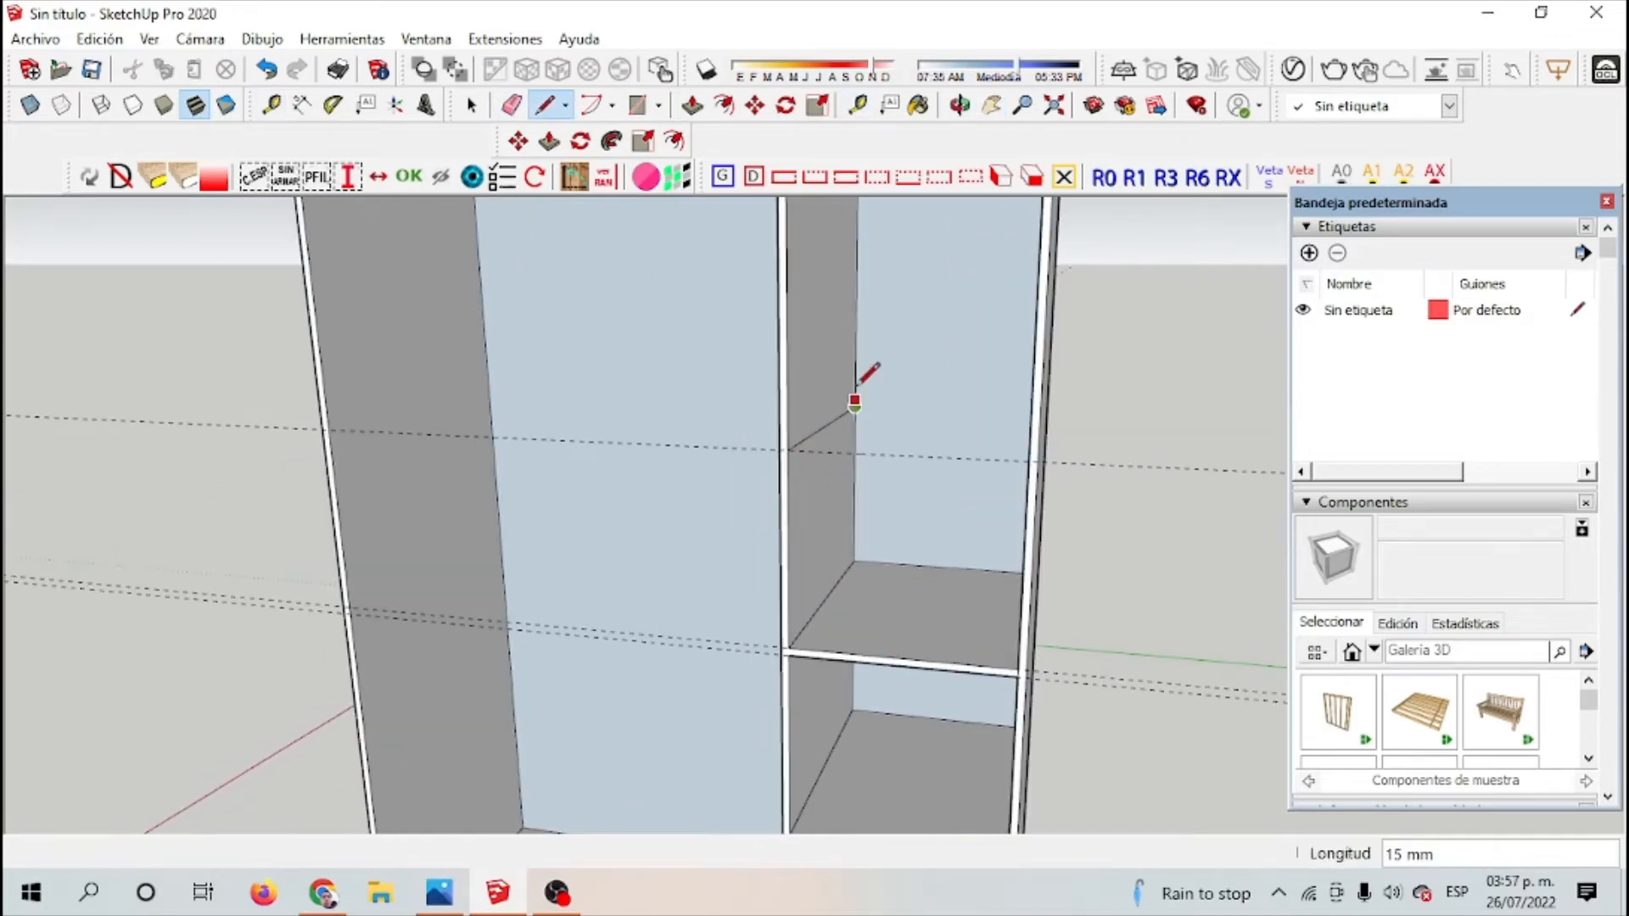
{"action": "left_click", "coordinate": [788, 450]}
Step: Delete the covering face above the third shelf and Push/Pull the fourth shelf's strip across to the right side panel
{"action": "left_click", "coordinate": [472, 106]}
{"action": "left_click", "coordinate": [912, 475]}
{"action": "key", "text": "Delete"}
{"action": "left_click", "coordinate": [693, 106]}
{"action": "left_click", "coordinate": [823, 425]}
{"action": "left_click", "coordinate": [1033, 454]}
{"action": "scroll", "coordinate": [1107, 439], "scroll_direction": "down", "scroll_amount": 2}
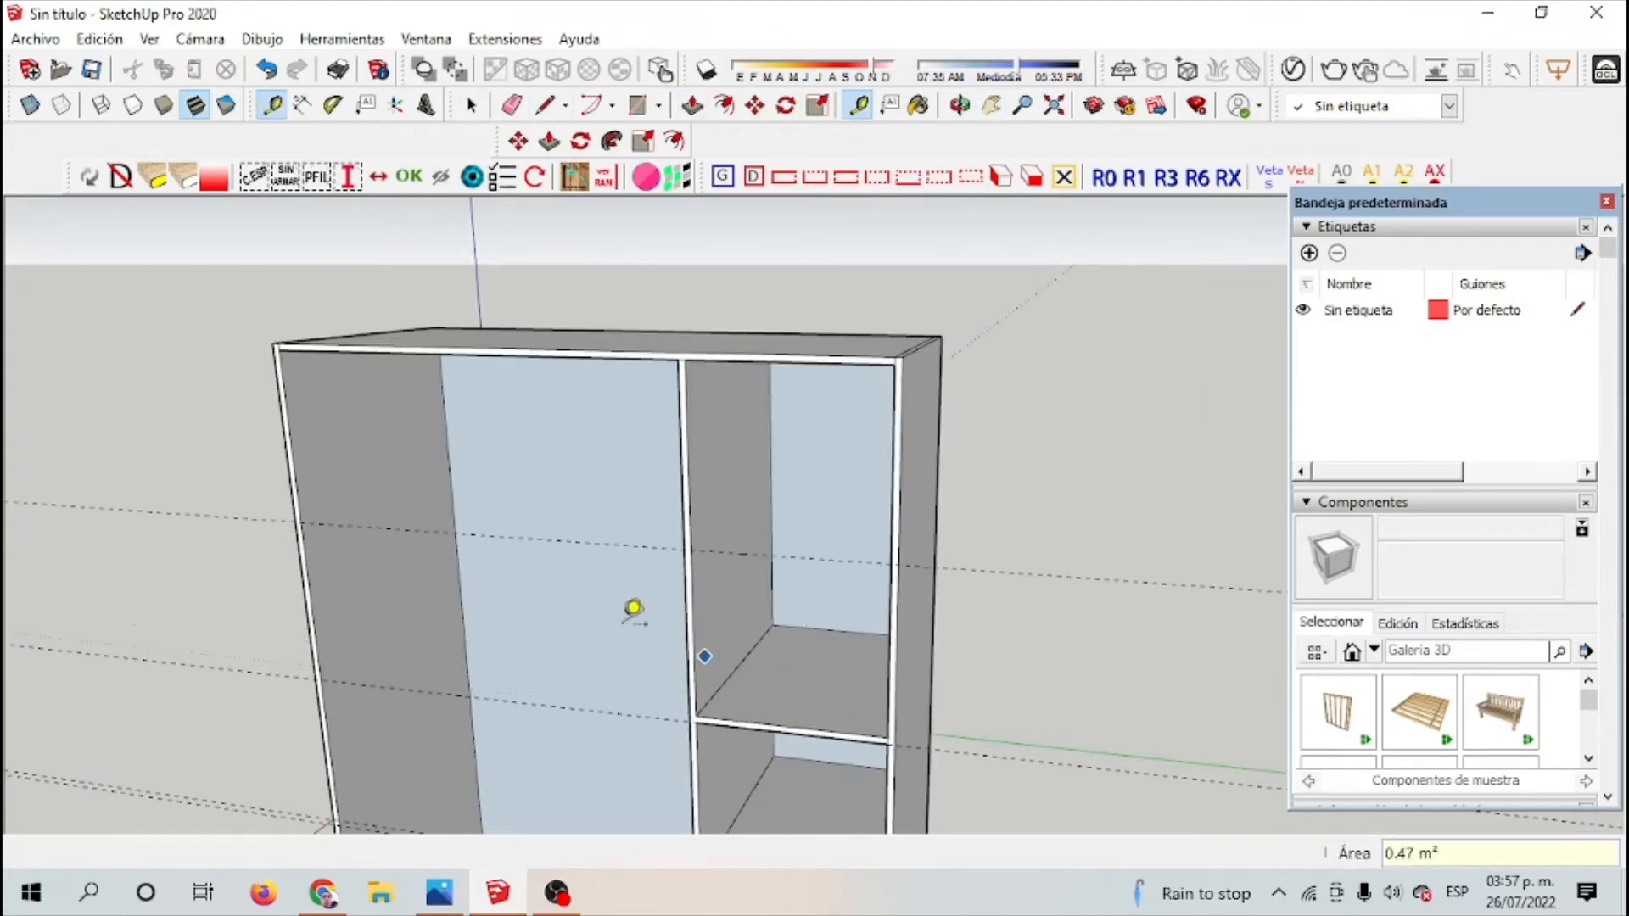
Step: Draw two front-to-back lines 15 mm apart across the tall divider at the guide above the fourth shelf
{"action": "key", "text": "l"}
{"action": "scroll", "coordinate": [708, 556], "scroll_direction": "up", "scroll_amount": 2}
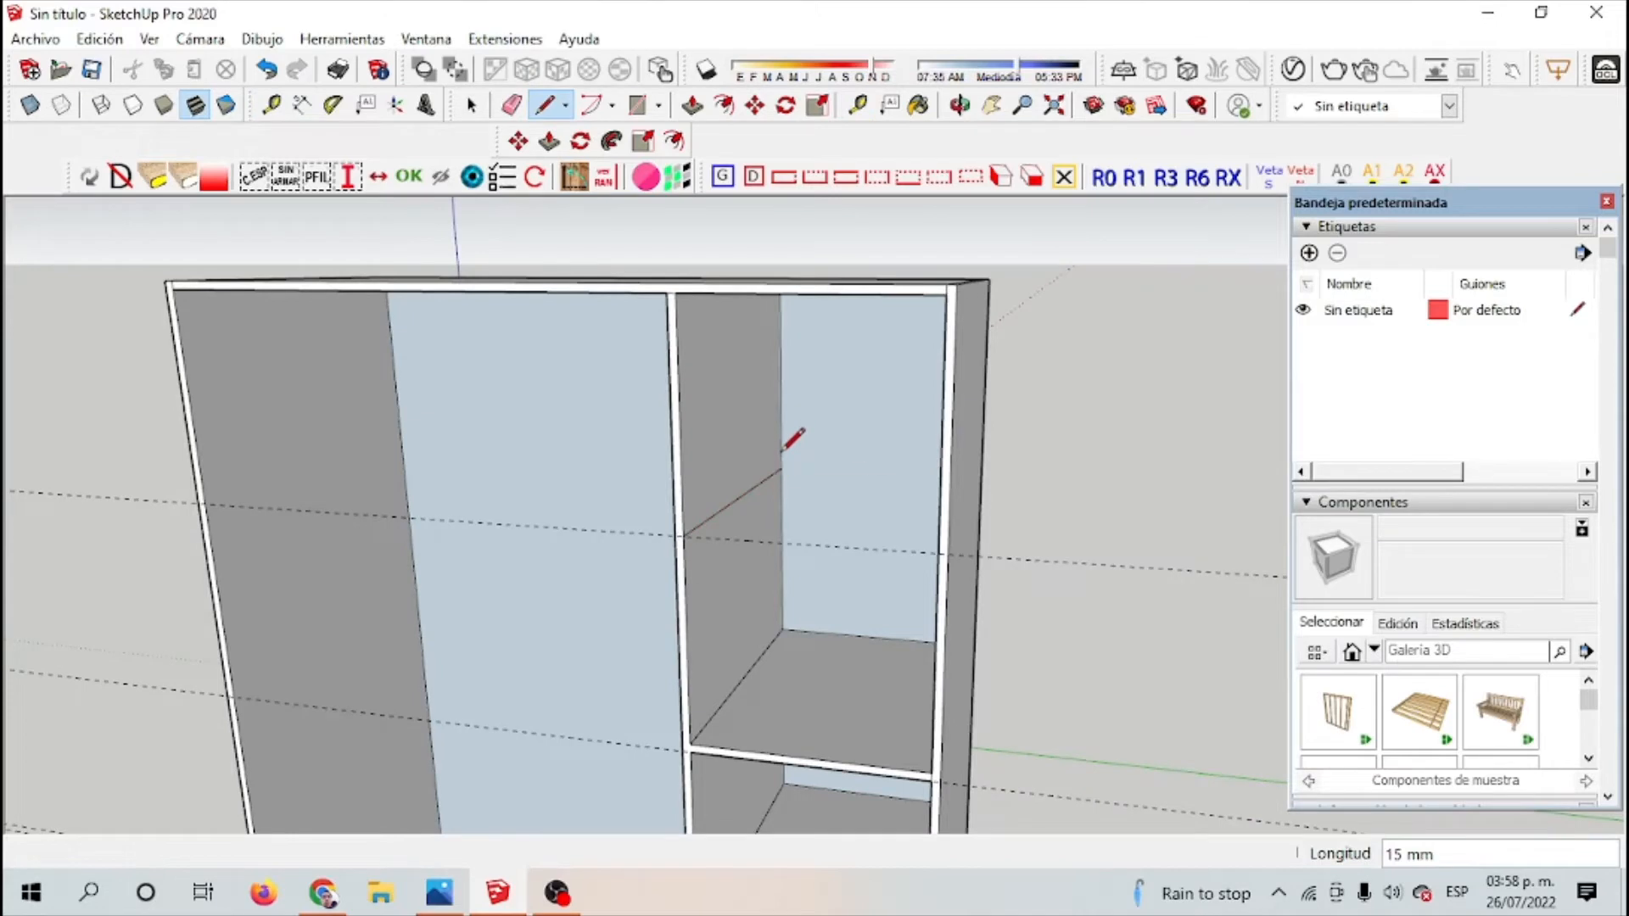
{"action": "left_click", "coordinate": [684, 535]}
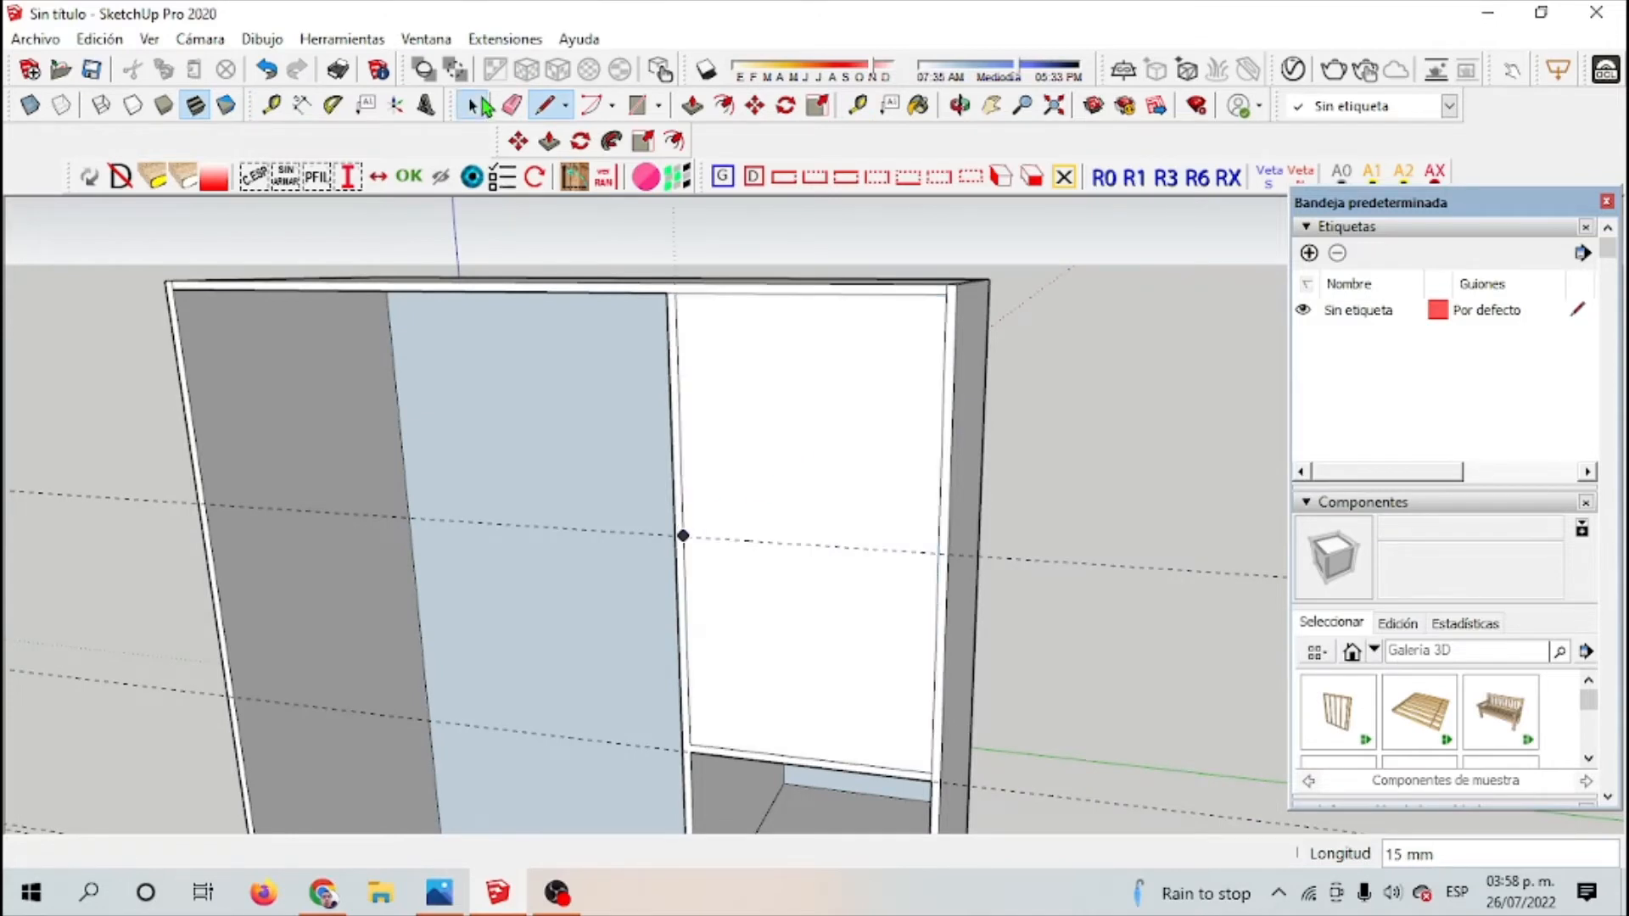
Step: Delete the face covering the top right opening and Push/Pull the fifth shelf's strip 429 mm to the right side panel
{"action": "left_click", "coordinate": [472, 105]}
{"action": "left_click", "coordinate": [736, 407]}
{"action": "key", "text": "Delete"}
{"action": "left_click", "coordinate": [693, 105]}
{"action": "left_click", "coordinate": [731, 500]}
{"action": "left_click", "coordinate": [941, 551]}
{"action": "scroll", "coordinate": [942, 551], "scroll_direction": "down", "scroll_amount": 6}
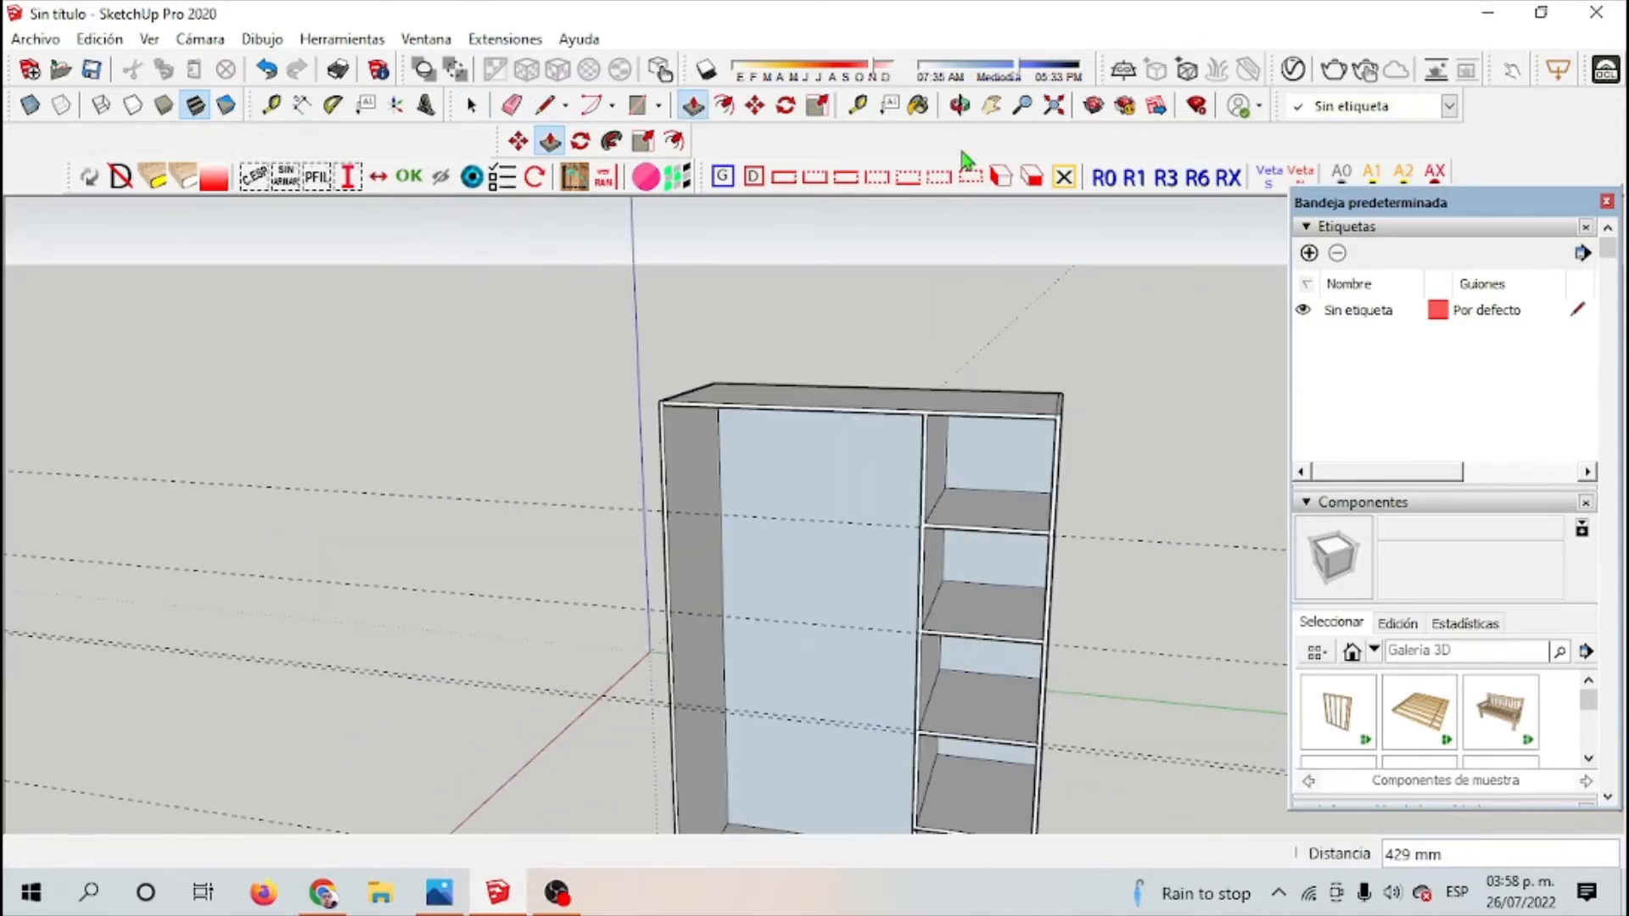
{"action": "key", "text": "space"}
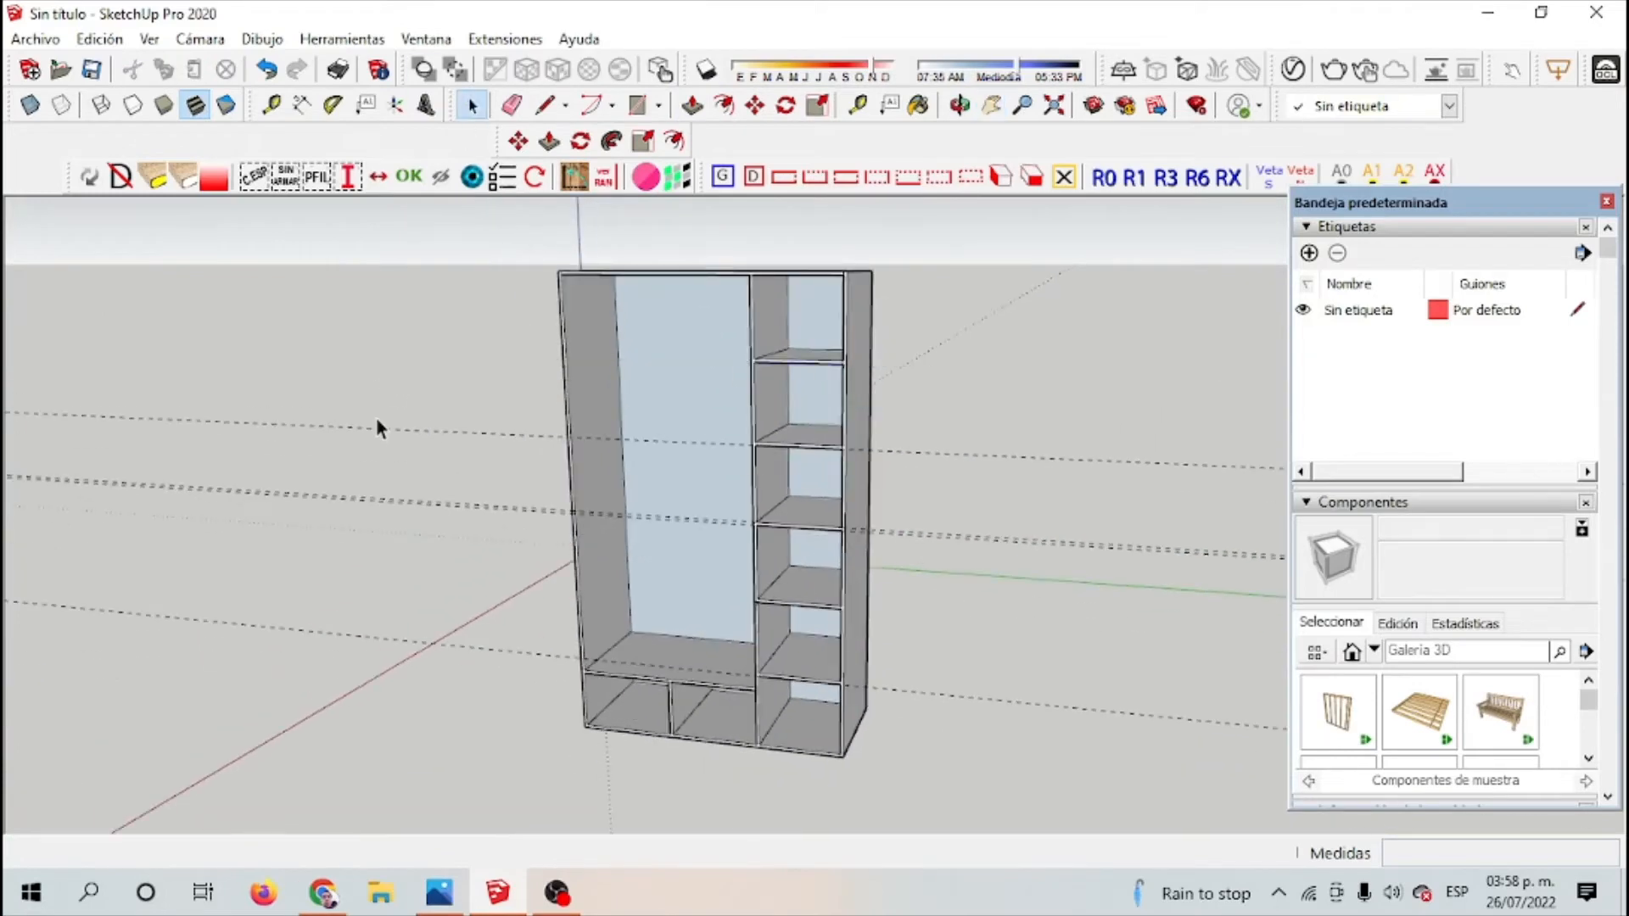
Step: Place a horizontal guide below the top panel across the wardrobe's front for the left compartment's upper shelf
{"action": "left_click", "coordinate": [959, 105]}
{"action": "left_click_drag", "start_coordinate": [891, 212], "coordinate": [798, 475]}
{"action": "scroll", "coordinate": [789, 424], "scroll_direction": "up", "scroll_amount": 3}
{"action": "left_click", "coordinate": [859, 105]}
{"action": "middle_click_drag", "start_coordinate": [764, 382], "coordinate": [778, 516], "text": "shift"}
{"action": "scroll", "coordinate": [777, 516], "scroll_direction": "up", "scroll_amount": 2}
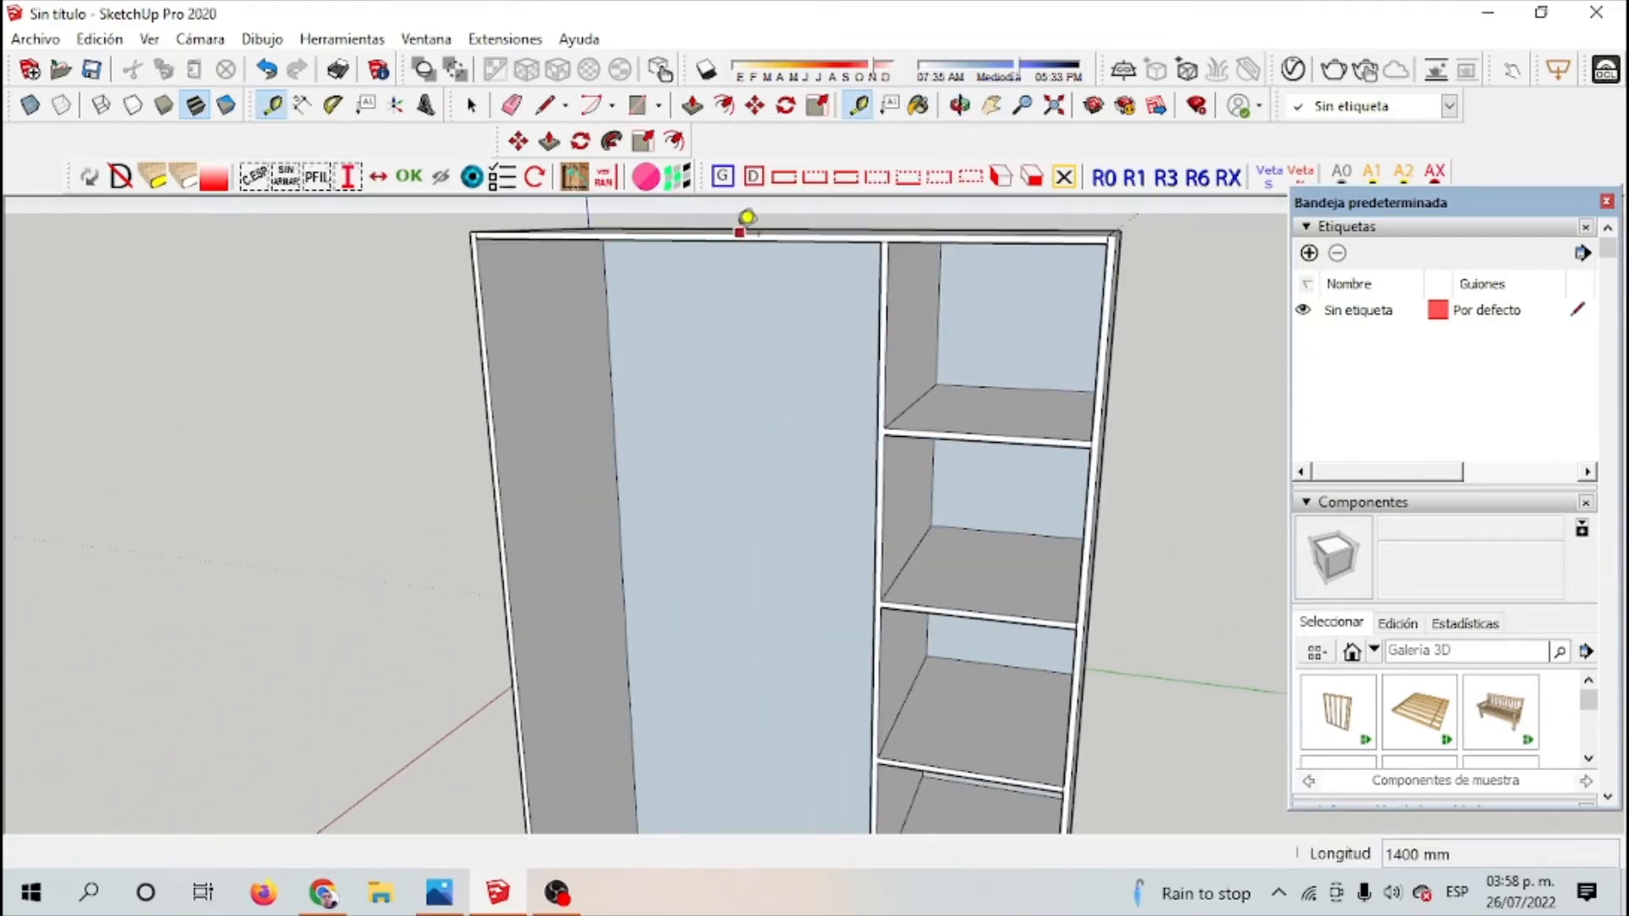
{"action": "left_click", "coordinate": [731, 241]}
Step: Draw two front-to-back lines 15 mm apart on the left side panel at the upper guide
{"action": "left_click", "coordinate": [544, 105]}
{"action": "left_click", "coordinate": [484, 370]}
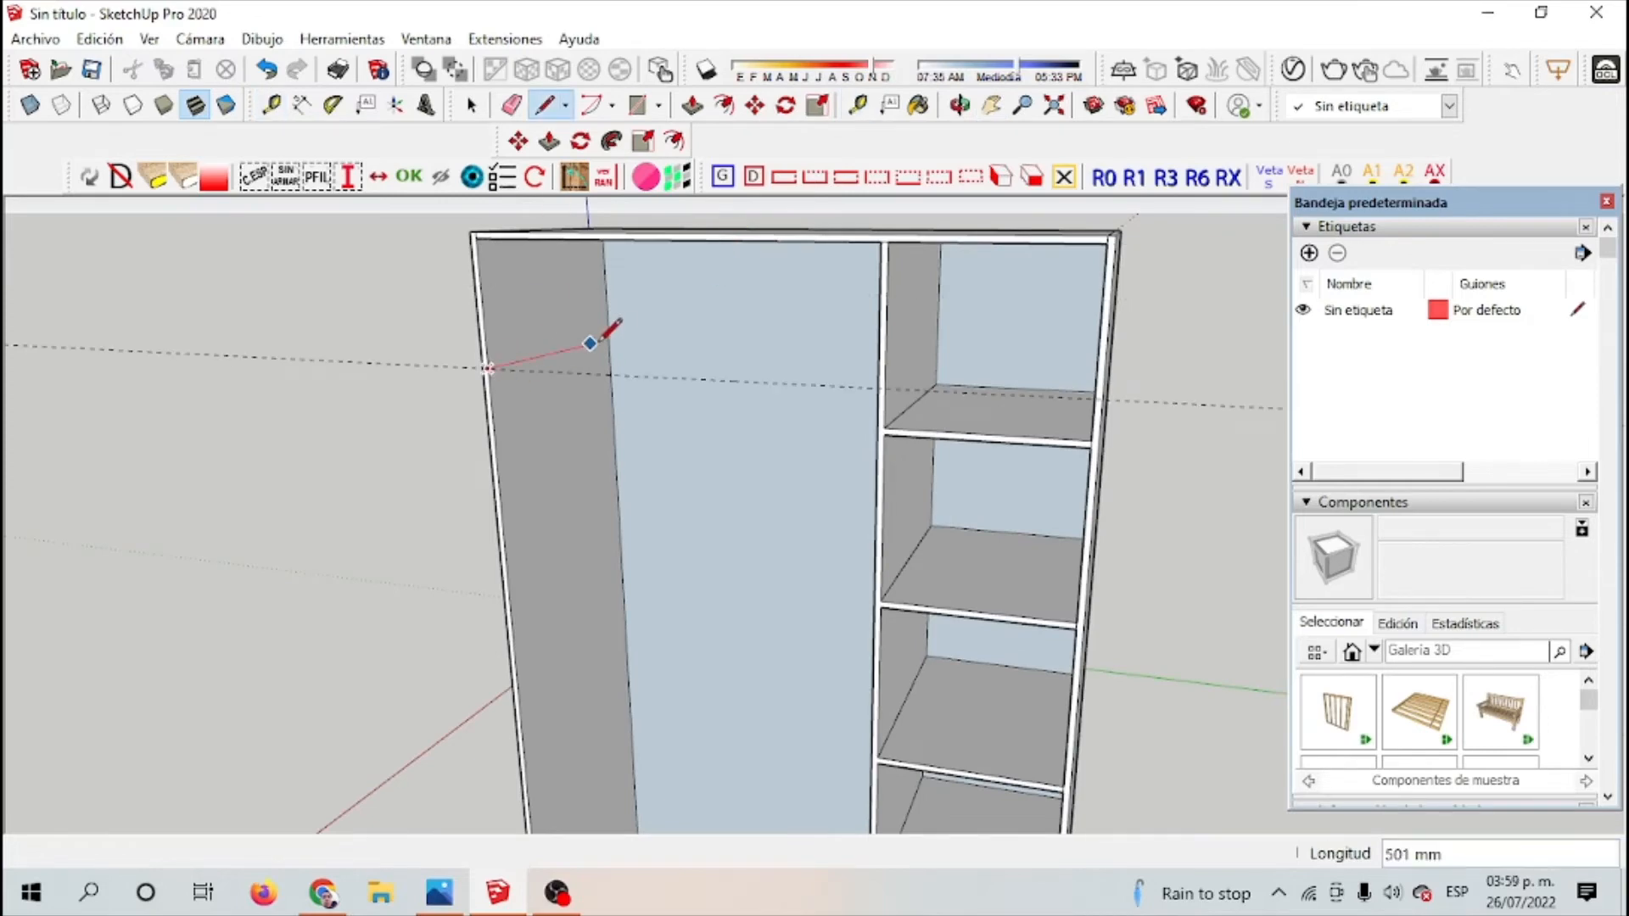
{"action": "scroll", "coordinate": [613, 336], "scroll_direction": "up", "scroll_amount": 2}
{"action": "left_click", "coordinate": [432, 372]}
{"action": "left_click", "coordinate": [433, 382]}
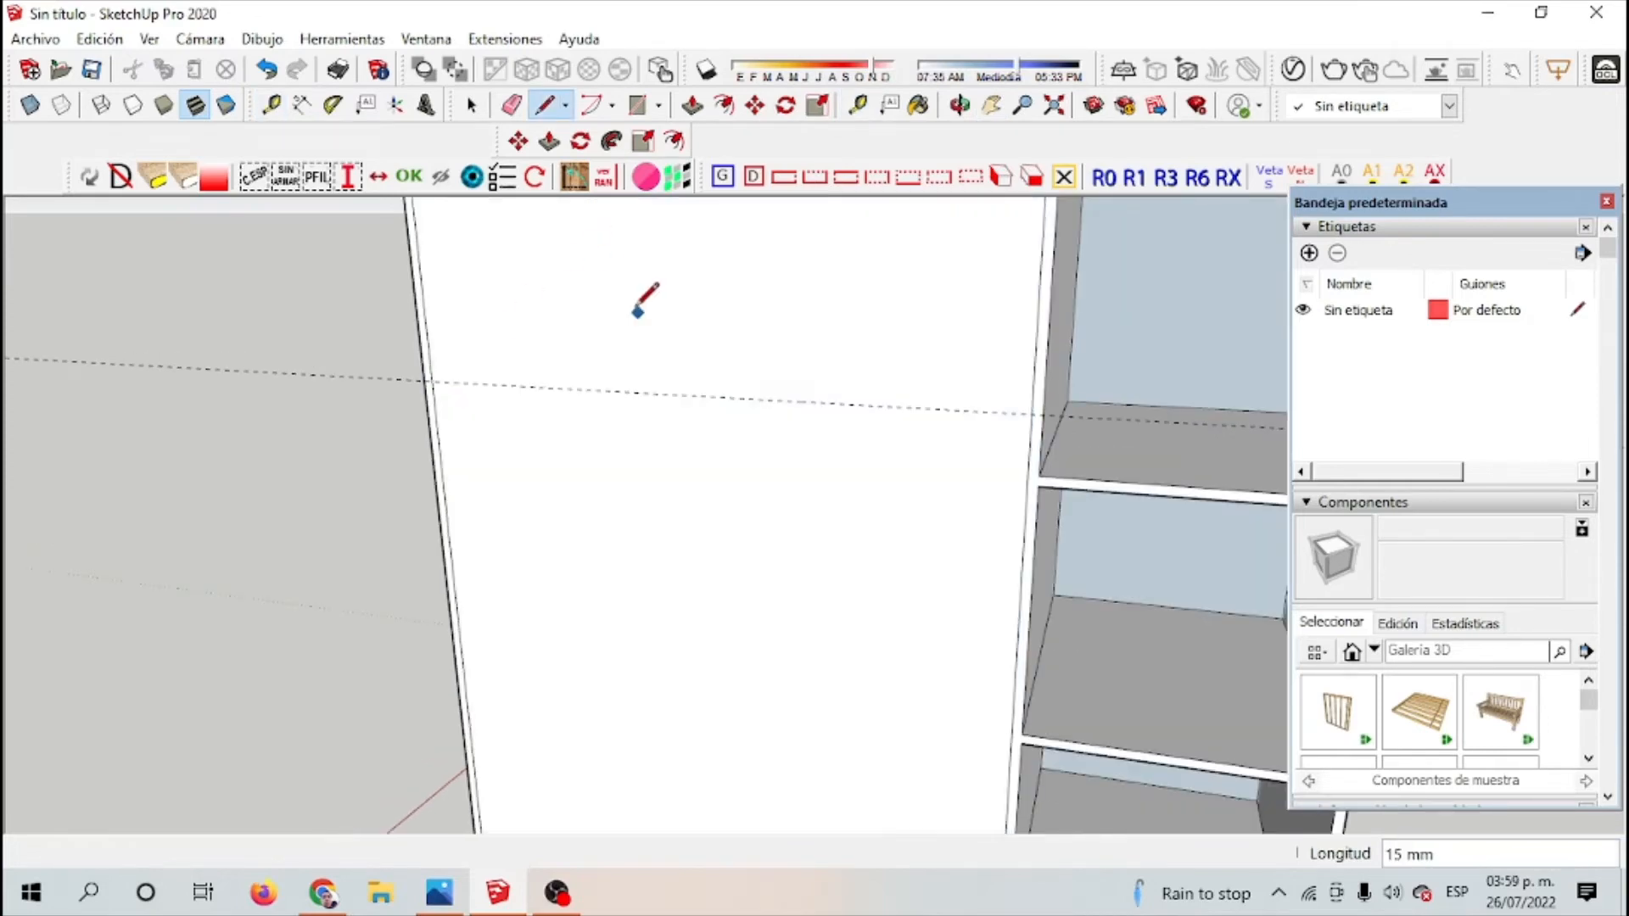
Step: Delete the face covering the left compartment and Push/Pull the upper shelf strip 956 mm to the tall divider
{"action": "key", "text": "space"}
{"action": "left_click", "coordinate": [609, 352]}
{"action": "key", "text": "Delete"}
{"action": "key", "text": "p"}
{"action": "left_click", "coordinate": [571, 344]}
{"action": "left_click", "coordinate": [1032, 405]}
{"action": "scroll", "coordinate": [1032, 406], "scroll_direction": "down", "scroll_amount": 2}
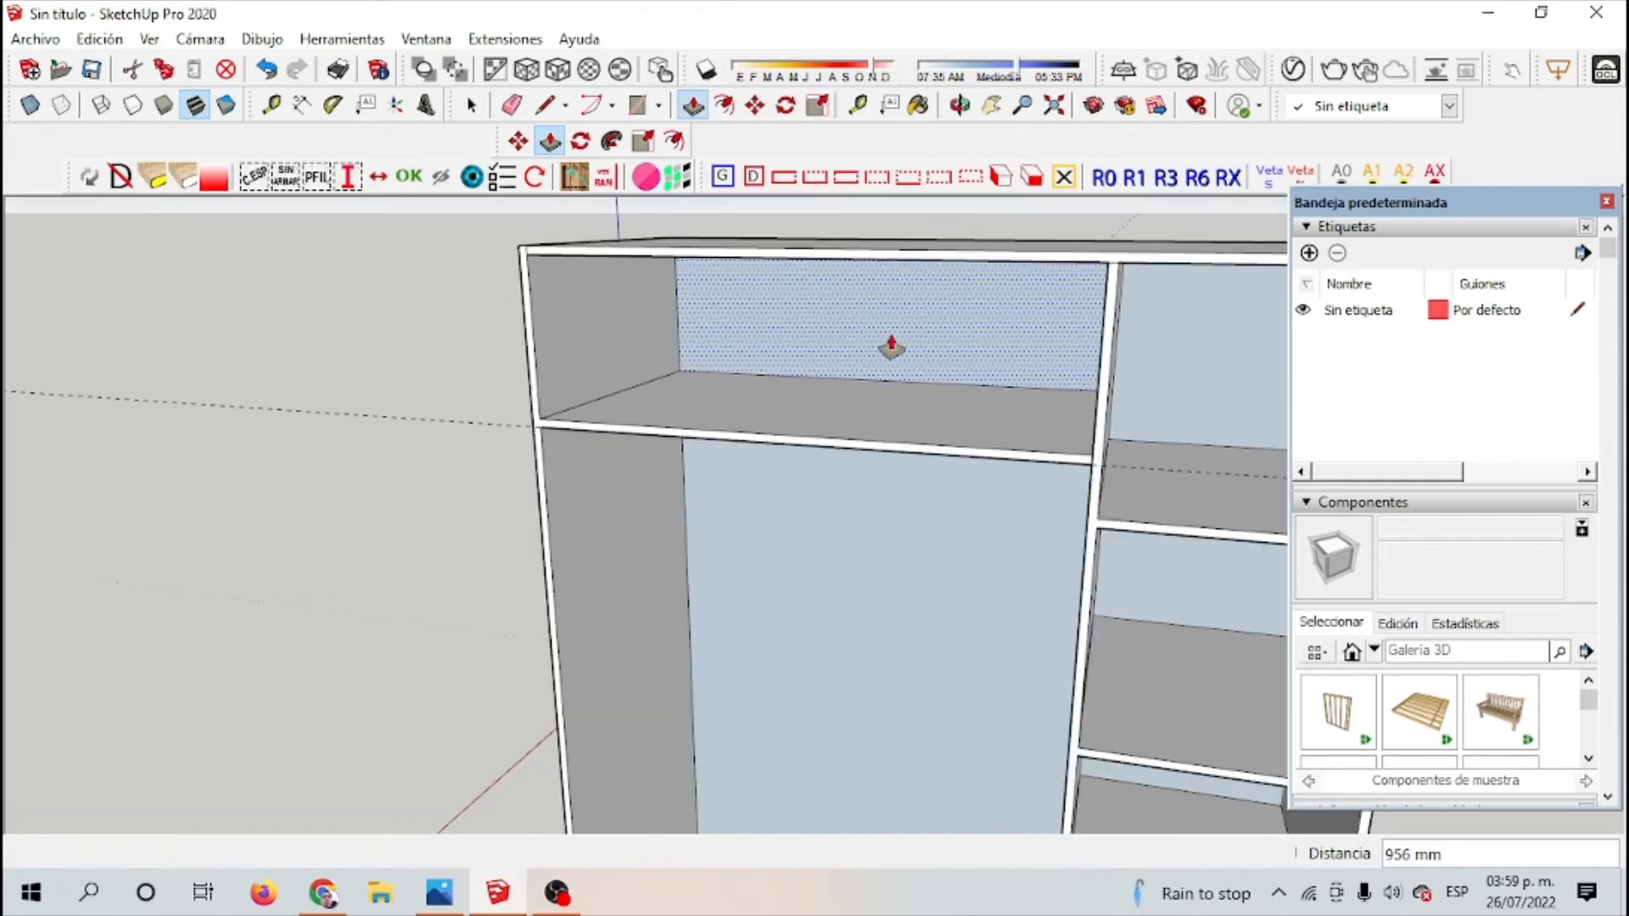
Step: Place a vertical guide 47 cm from the left side panel and draw two parallel front-to-back lines across the upper shelf there
{"action": "left_click", "coordinate": [859, 105]}
{"action": "left_click", "coordinate": [533, 338]}
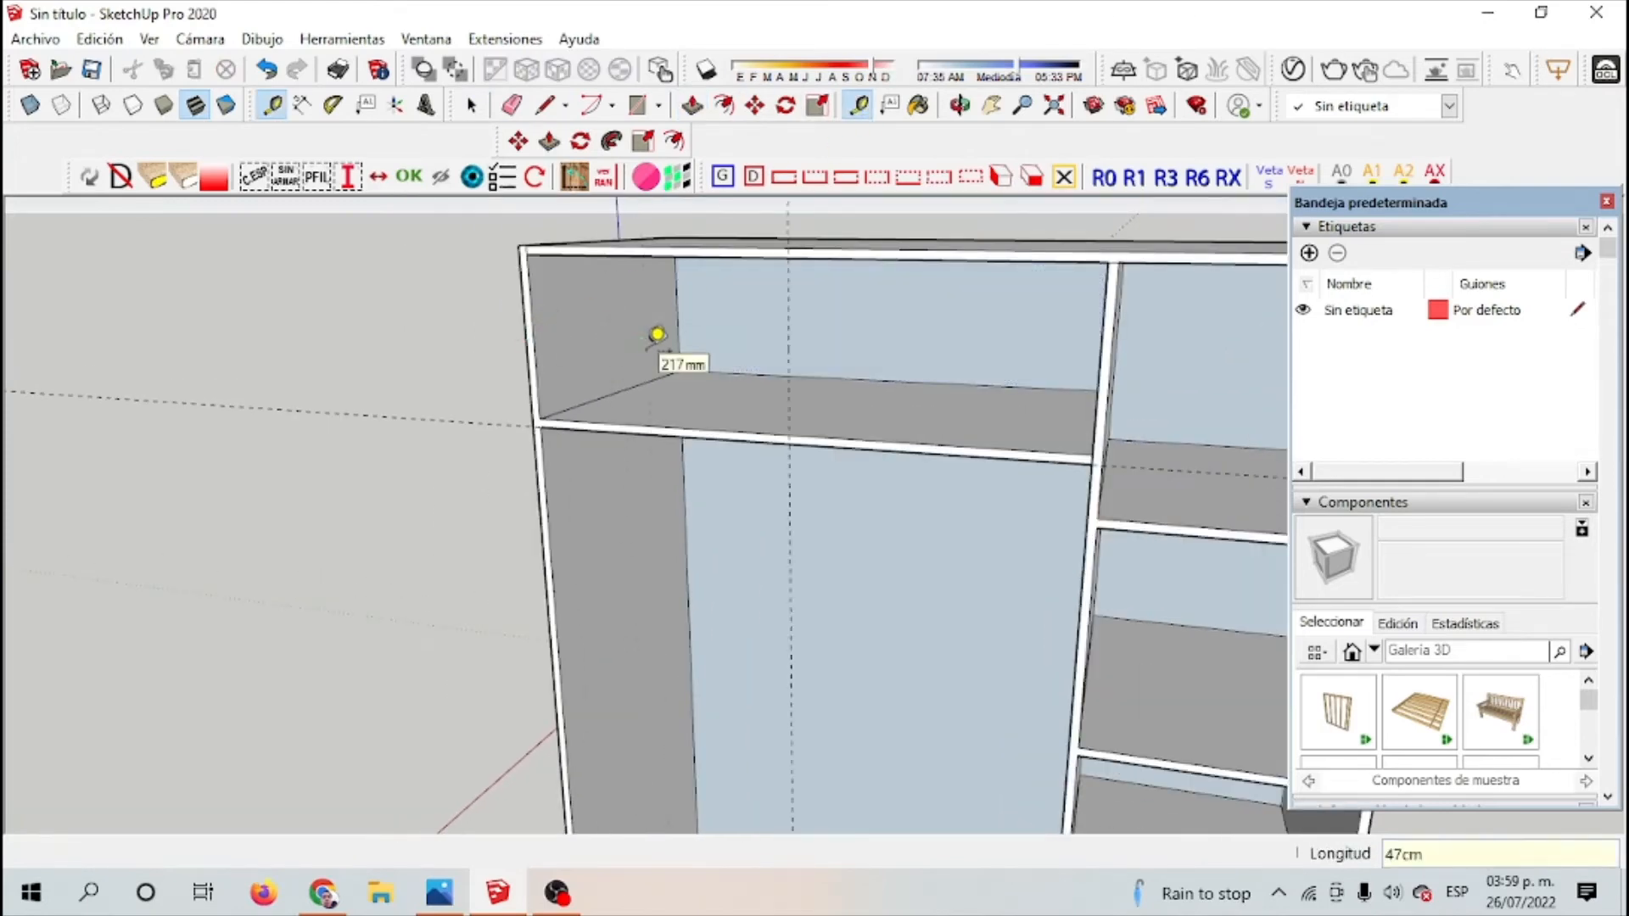
{"action": "key", "text": "l"}
{"action": "left_click", "coordinate": [790, 440]}
{"action": "left_click", "coordinate": [870, 379]}
{"action": "scroll", "coordinate": [870, 379], "scroll_direction": "up", "scroll_amount": 2}
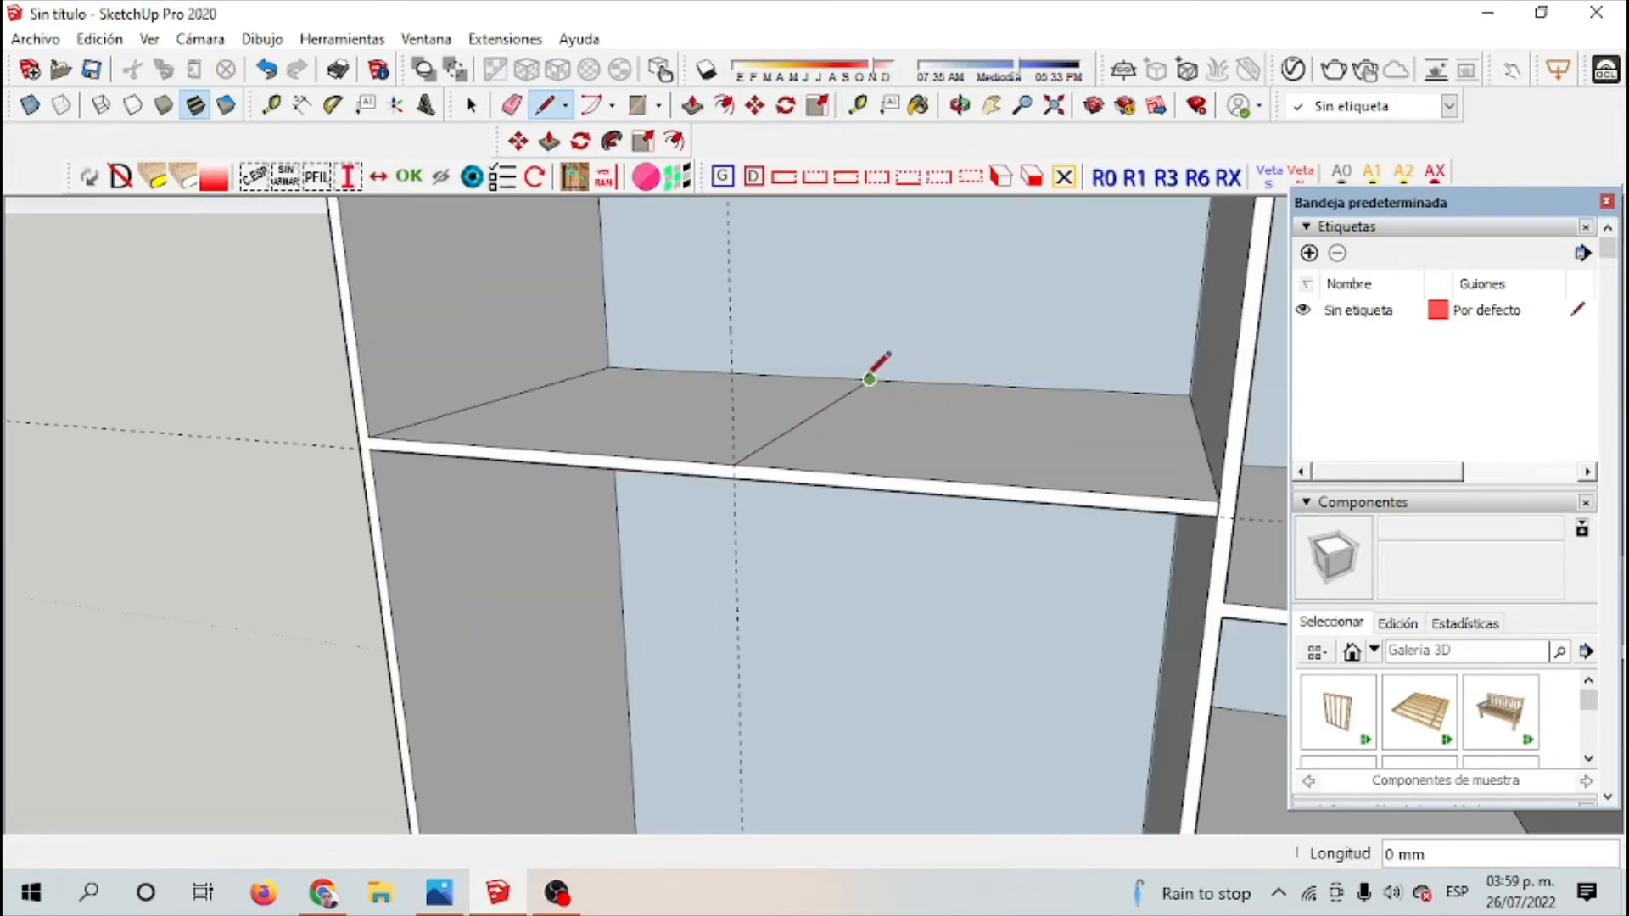
{"action": "left_click", "coordinate": [747, 465]}
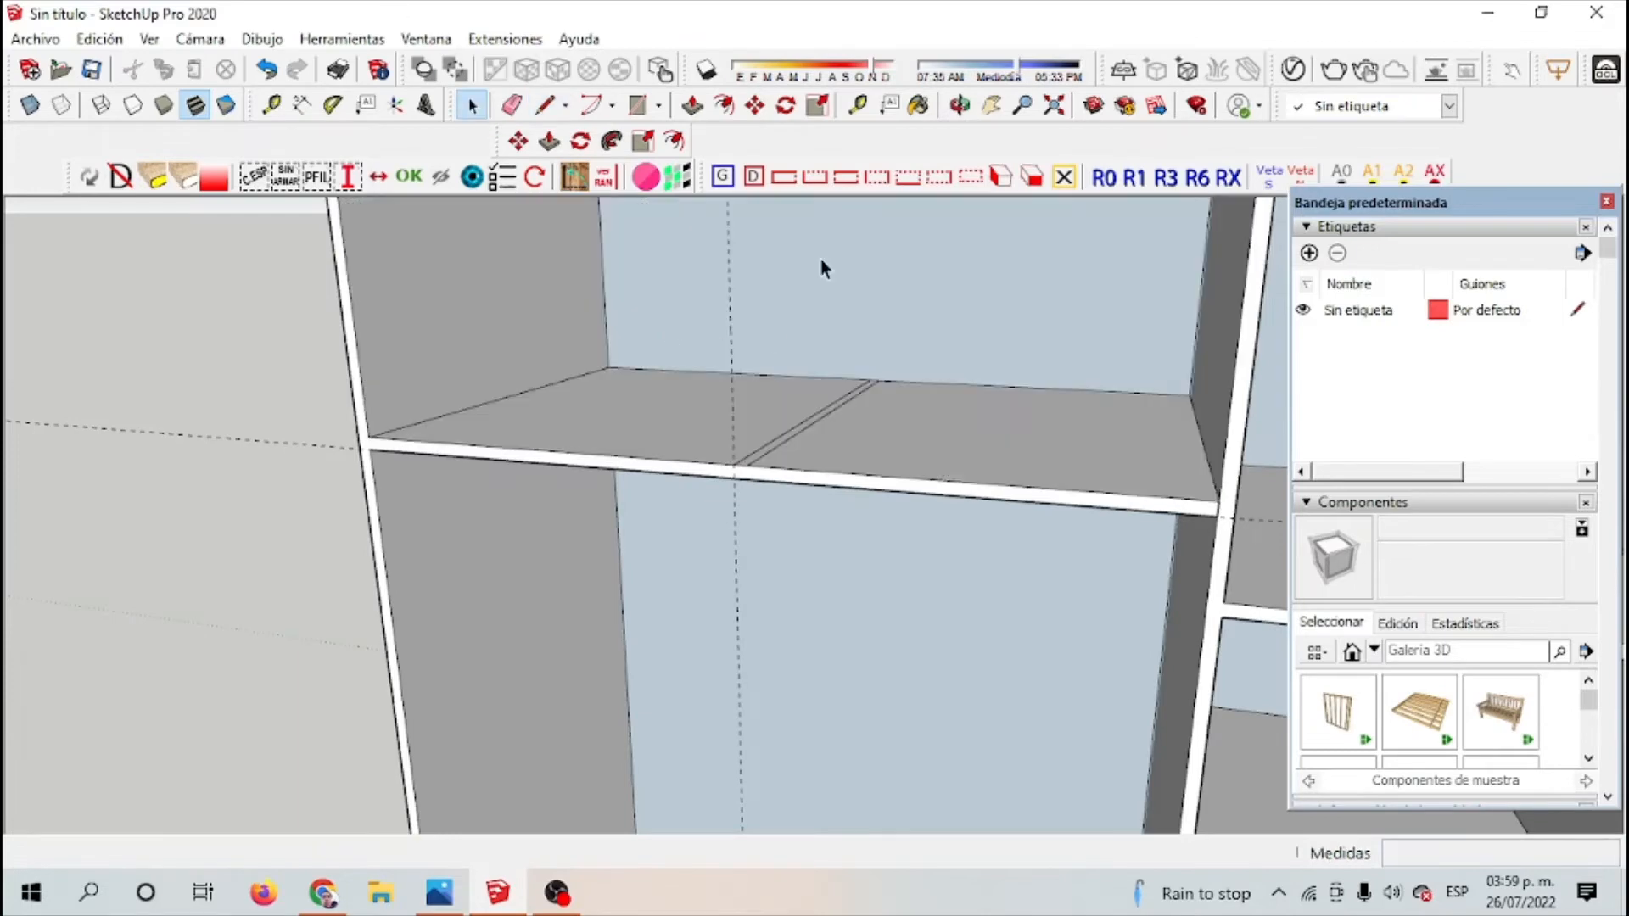
Step: Push/Pull the strip on the upper shelf 285 mm up to the underside of the top panel
{"action": "key", "text": "p"}
{"action": "scroll", "coordinate": [823, 339], "scroll_direction": "down", "scroll_amount": 2}
{"action": "left_click", "coordinate": [822, 409]}
{"action": "type", "text": "30cm"}
{"action": "key", "text": "Return"}
{"action": "scroll", "coordinate": [912, 403], "scroll_direction": "down", "scroll_amount": 2}
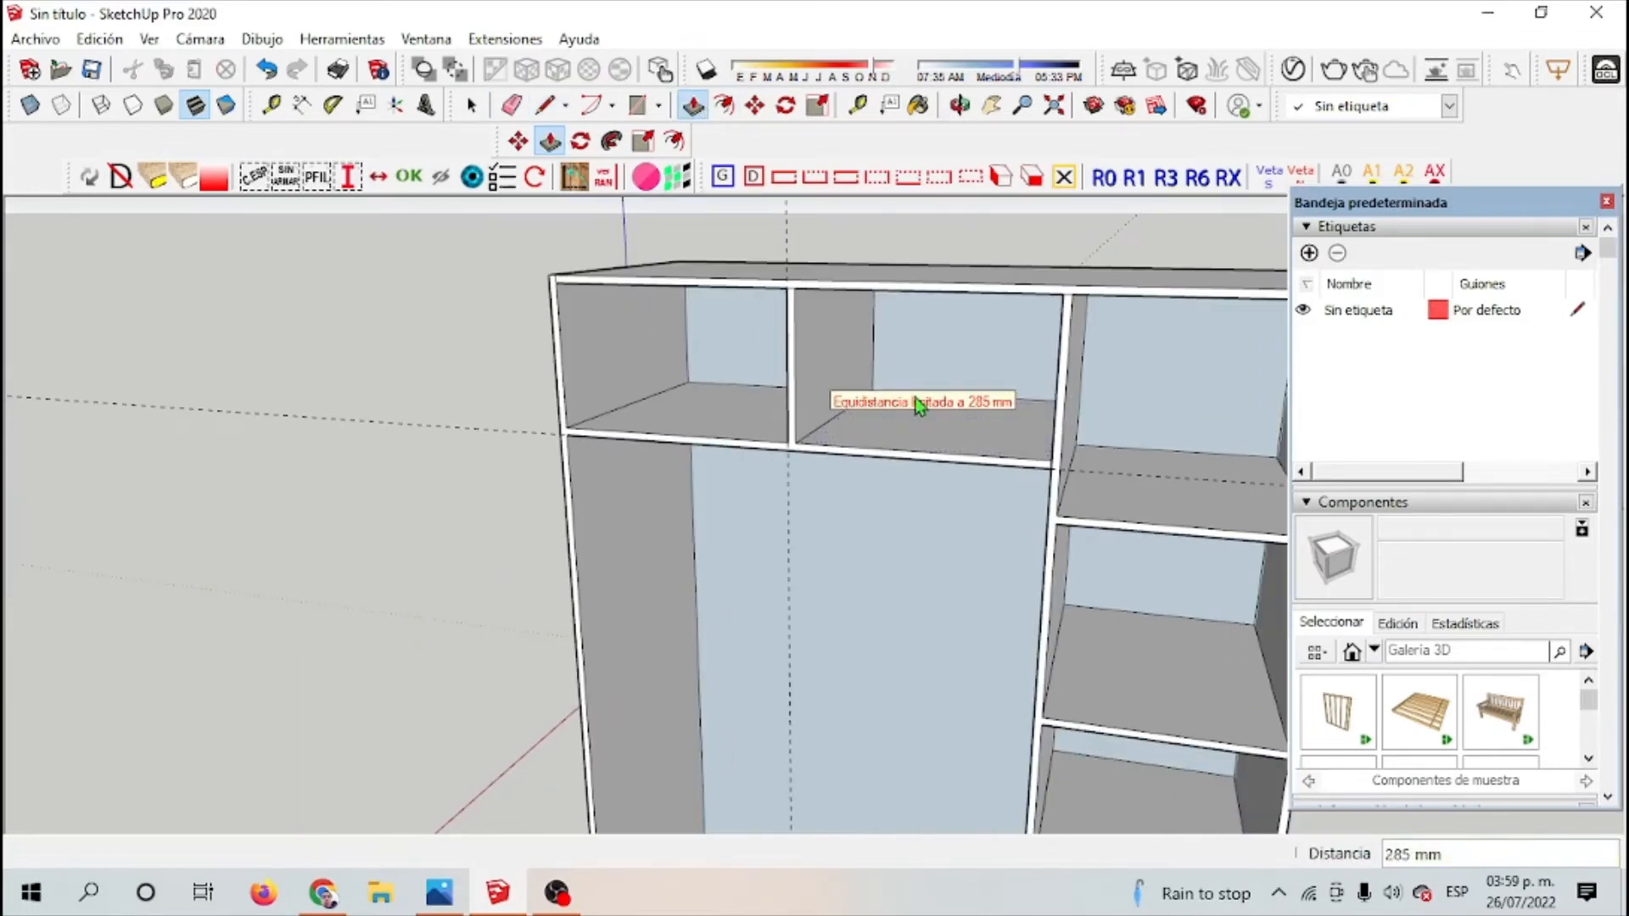
Step: Draw a short edge across the base of the upper divider where it meets the shelf
{"action": "key", "text": "l"}
{"action": "scroll", "coordinate": [848, 425], "scroll_direction": "up", "scroll_amount": 1}
{"action": "scroll", "coordinate": [782, 452], "scroll_direction": "up", "scroll_amount": 2}
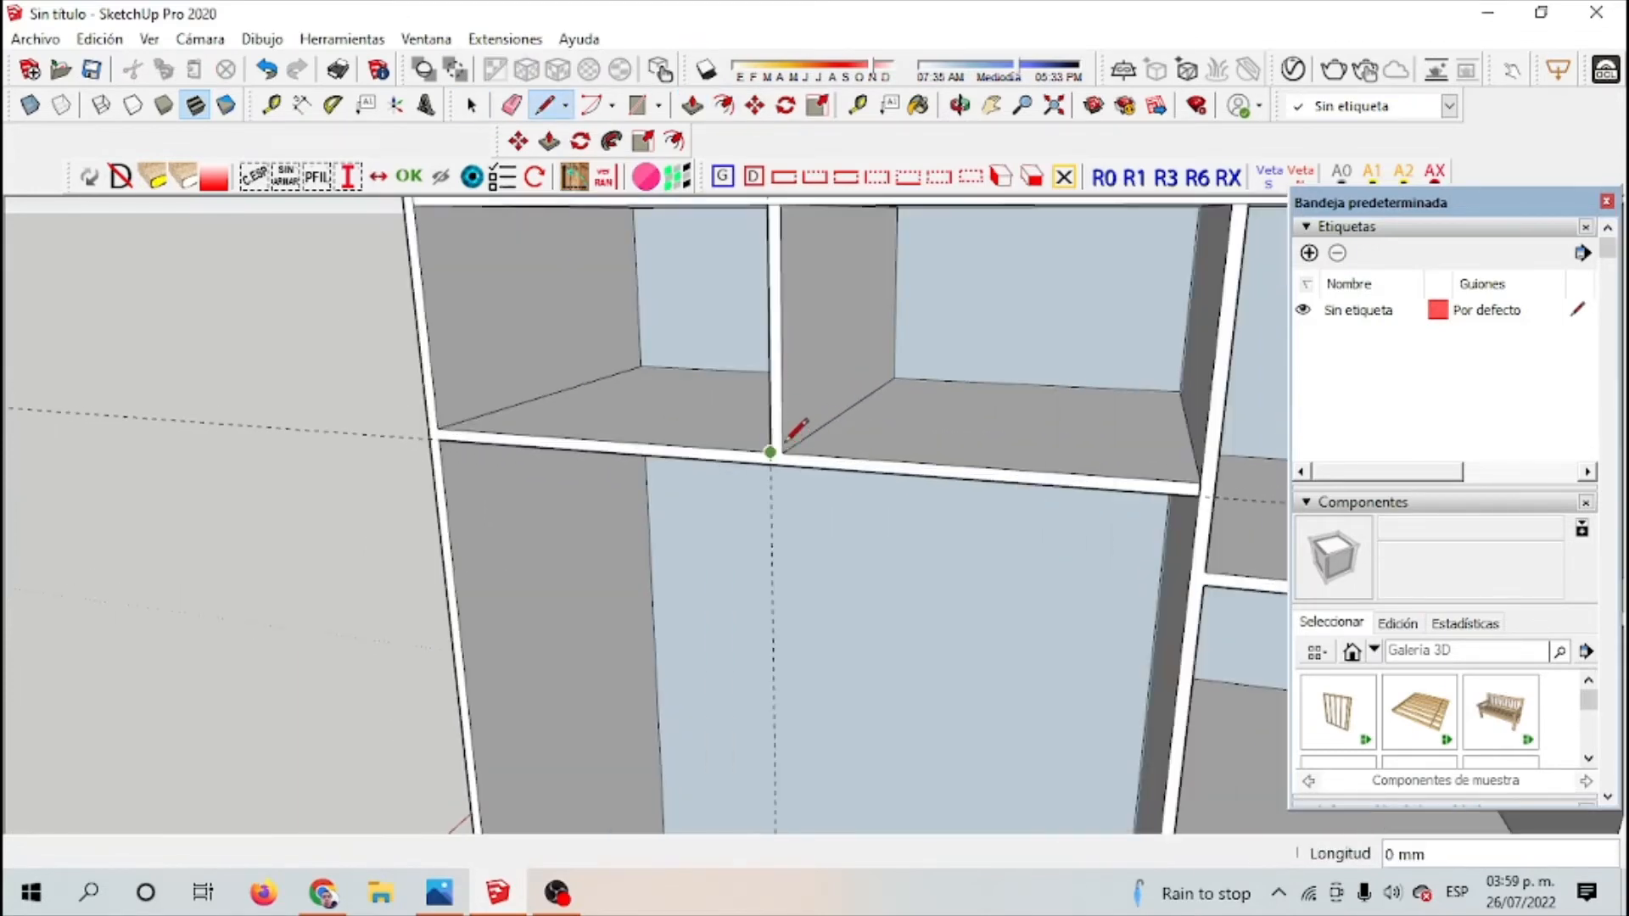
{"action": "left_click", "coordinate": [782, 450]}
{"action": "scroll", "coordinate": [778, 357], "scroll_direction": "down", "scroll_amount": 1}
{"action": "scroll", "coordinate": [813, 273], "scroll_direction": "down", "scroll_amount": 6}
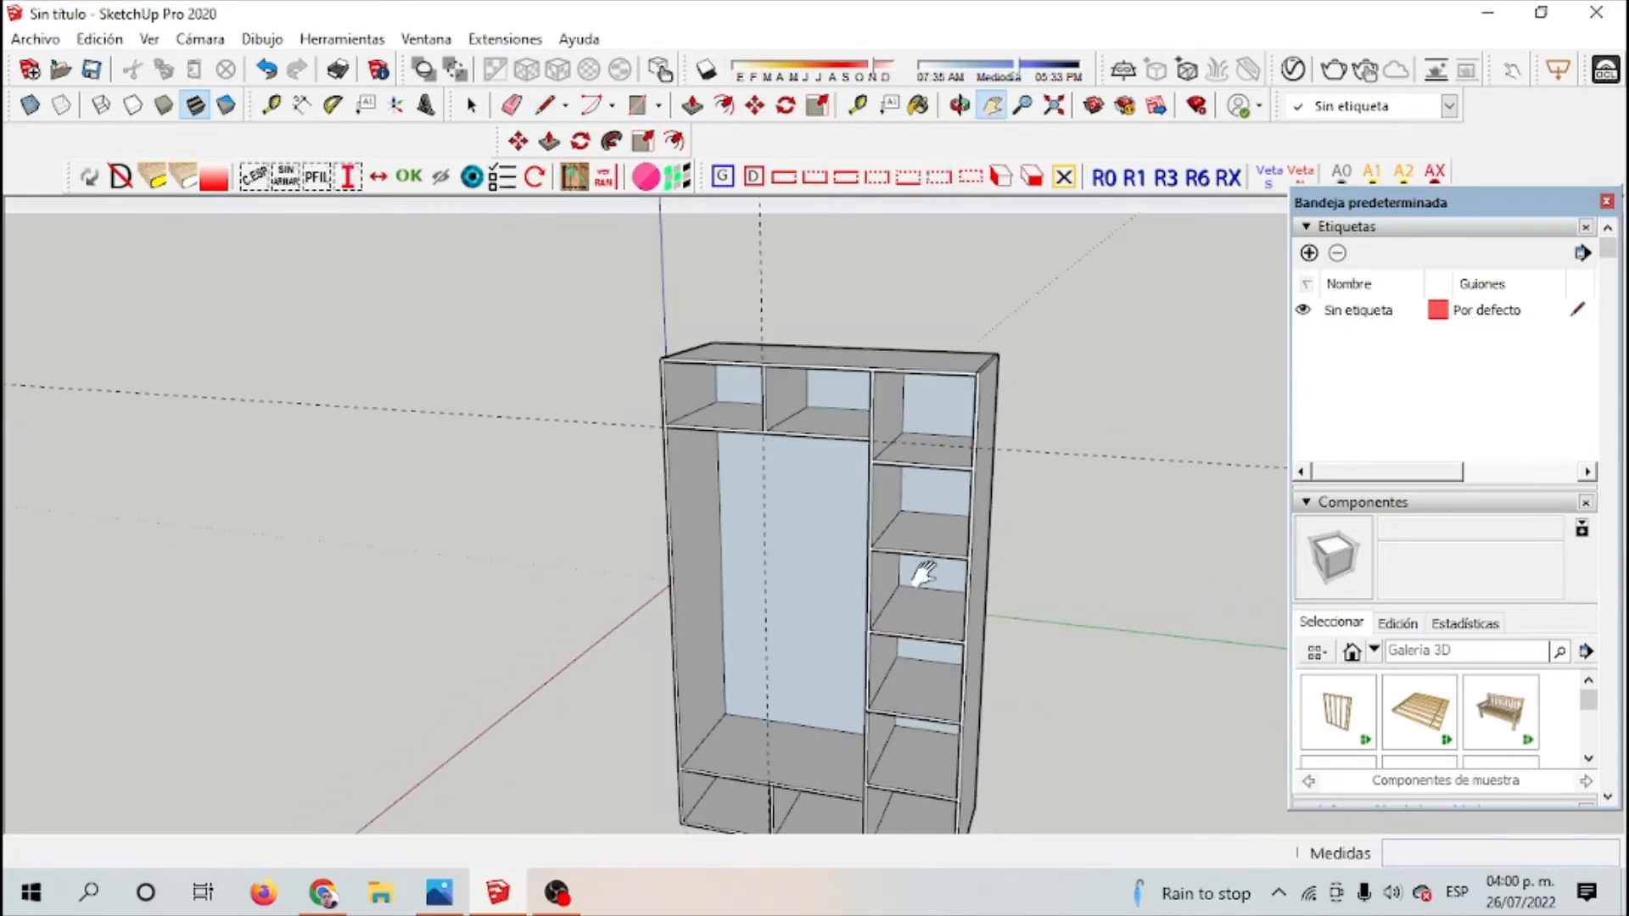
{"action": "middle_click_drag", "start_coordinate": [788, 253], "coordinate": [774, 231], "text": "shift"}
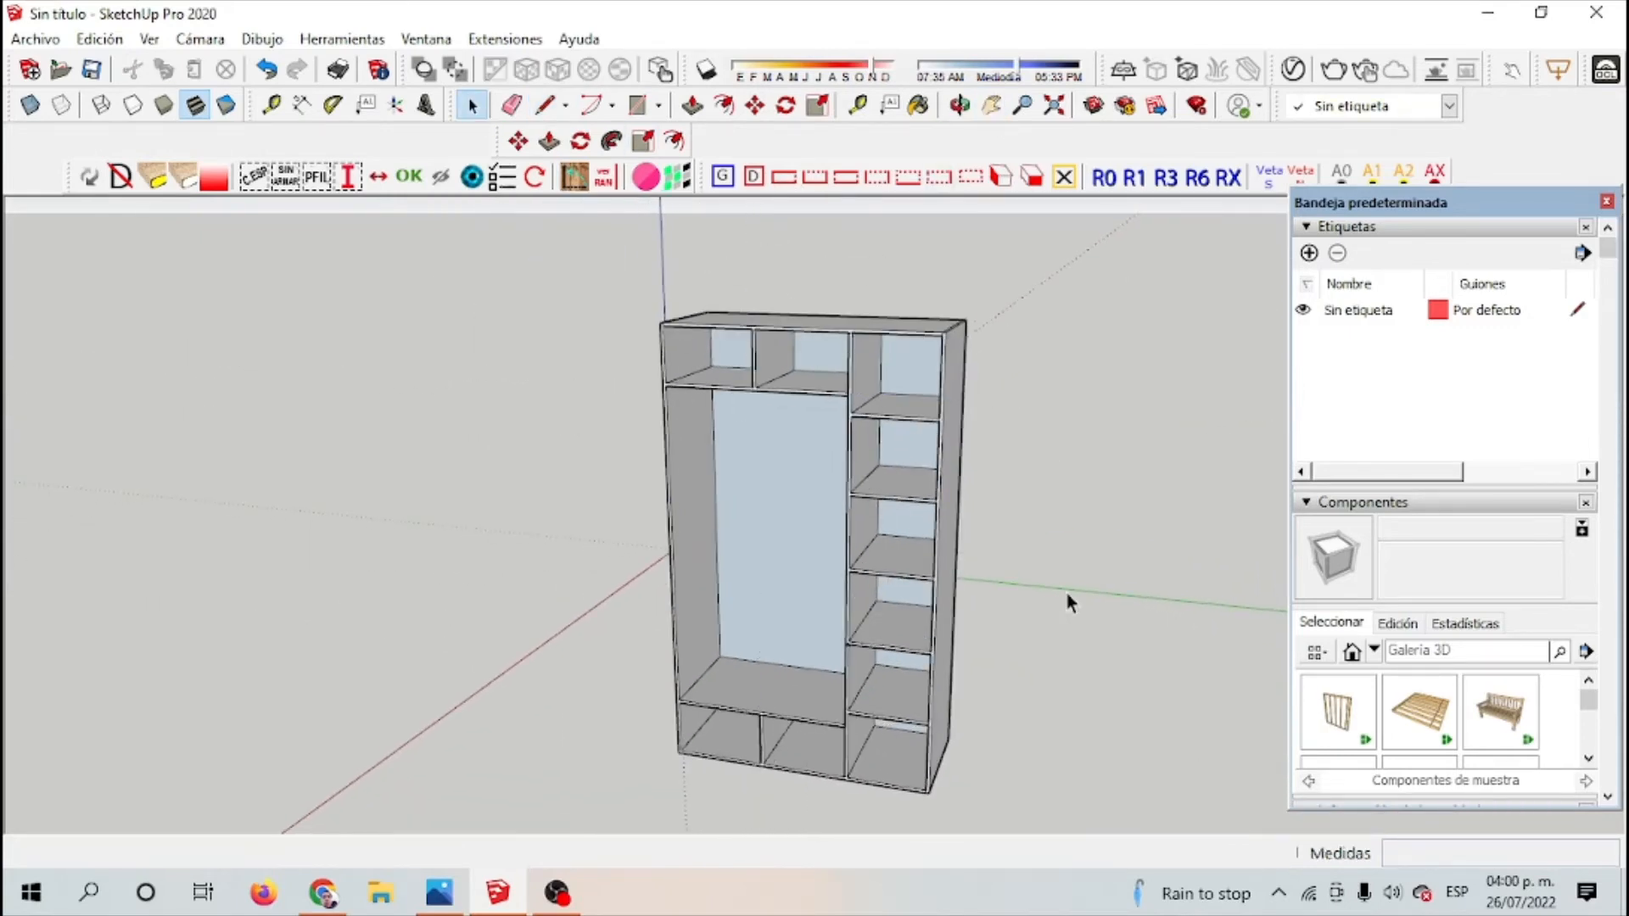
{"action": "middle_click_drag", "start_coordinate": [951, 340], "coordinate": [866, 470]}
Step: Open the 3D Warehouse, search for "tubo" and look through the products for a closet rail
{"action": "left_click", "coordinate": [1092, 110]}
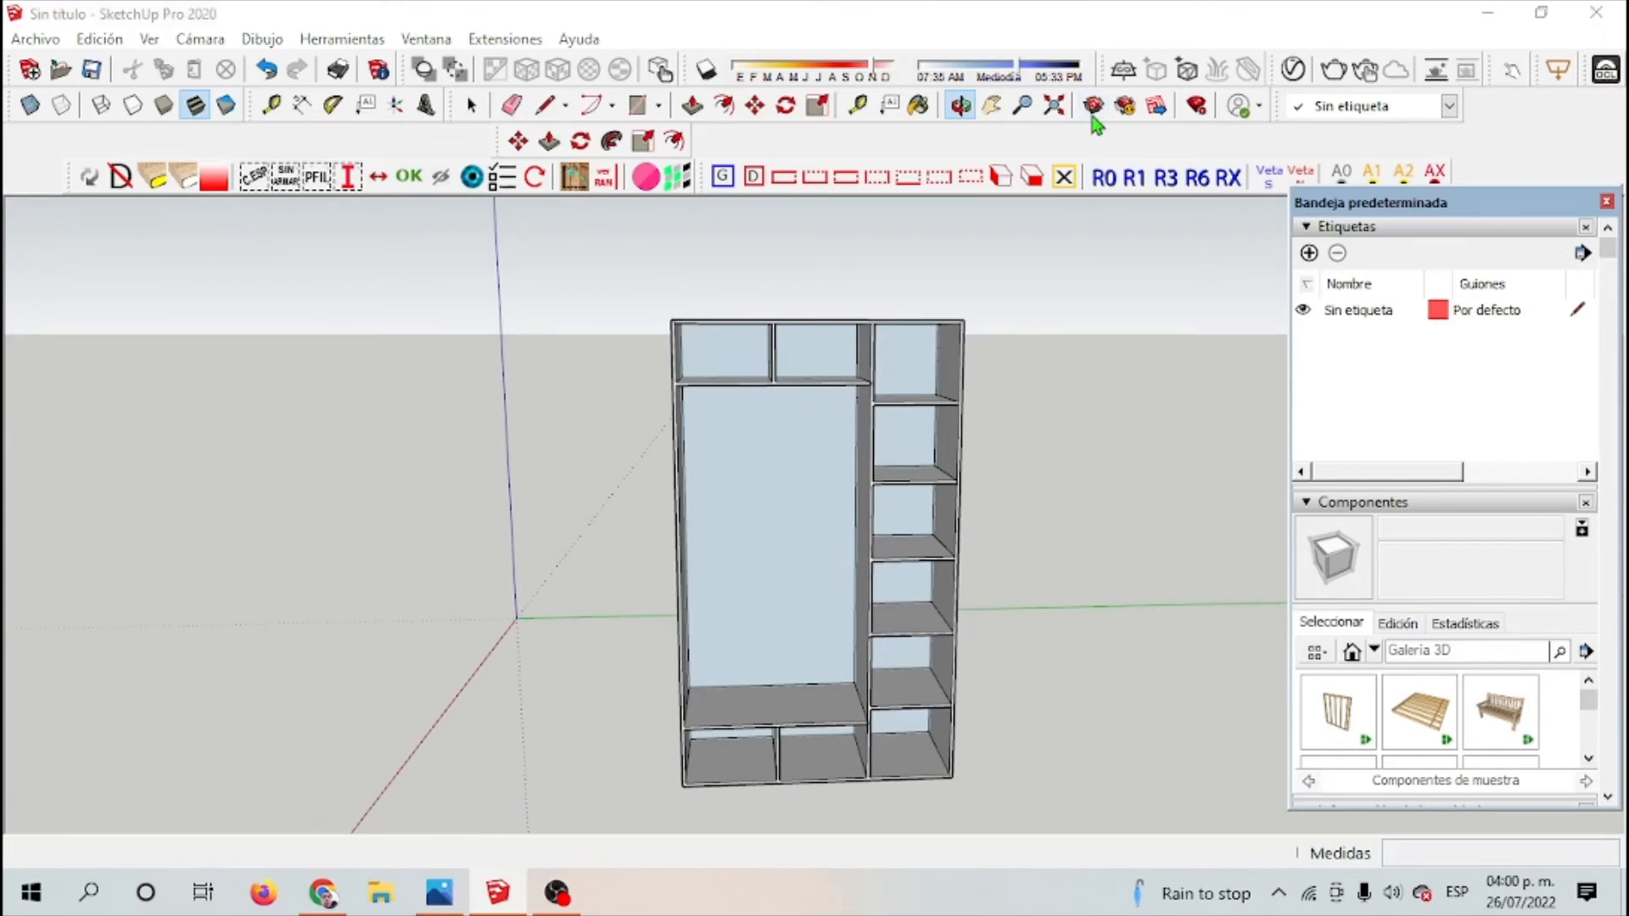
{"action": "type", "text": "tubo"}
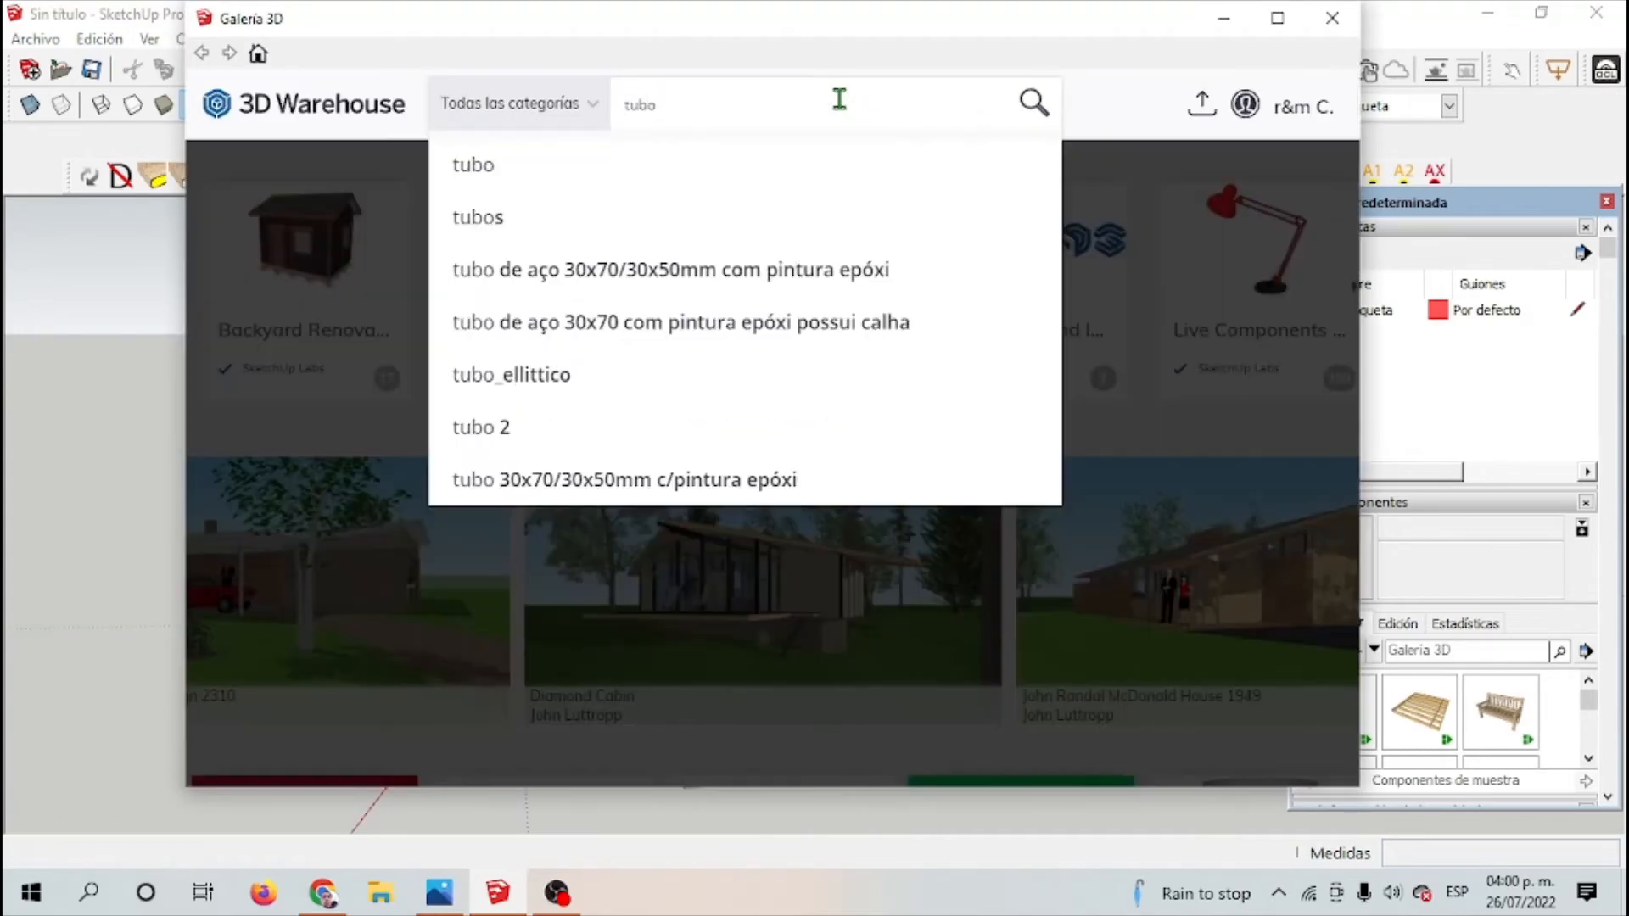
{"action": "key", "text": "Return"}
{"action": "scroll", "coordinate": [1029, 312], "scroll_direction": "down", "scroll_amount": 15}
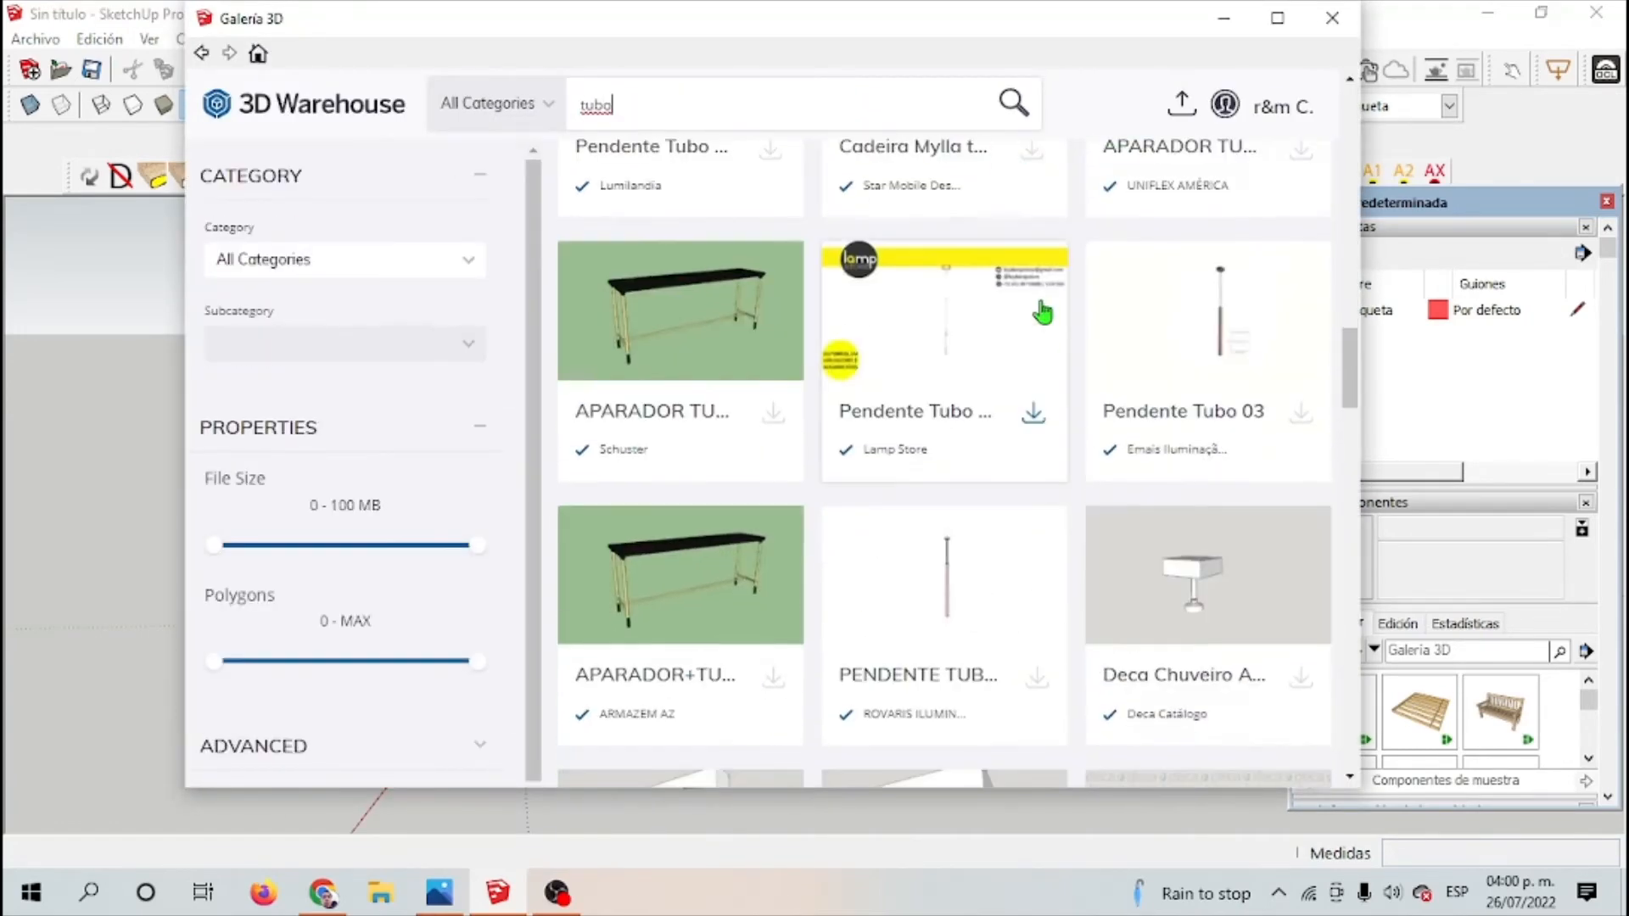
Step: Search the 3D Warehouse models for "tubo para closet de propiedad metálica" and load the first tube model into the scene
{"action": "type", "text": "para c"}
{"action": "left_click", "coordinate": [679, 211]}
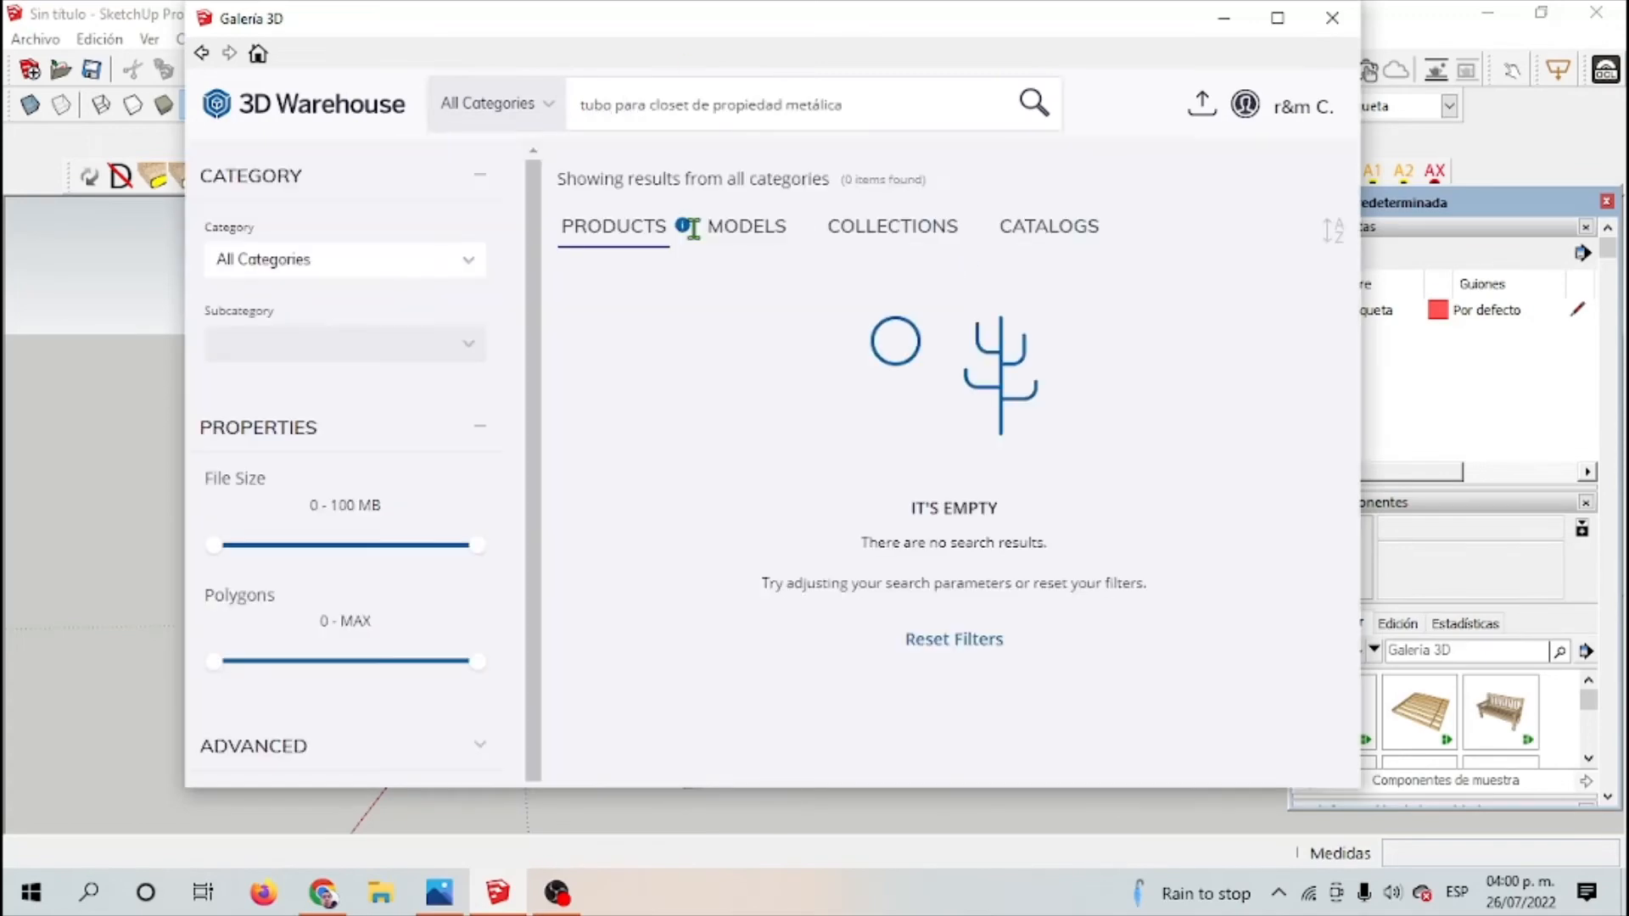
{"action": "left_click", "coordinate": [746, 246]}
{"action": "left_click", "coordinate": [683, 352]}
{"action": "left_click", "coordinate": [975, 587]}
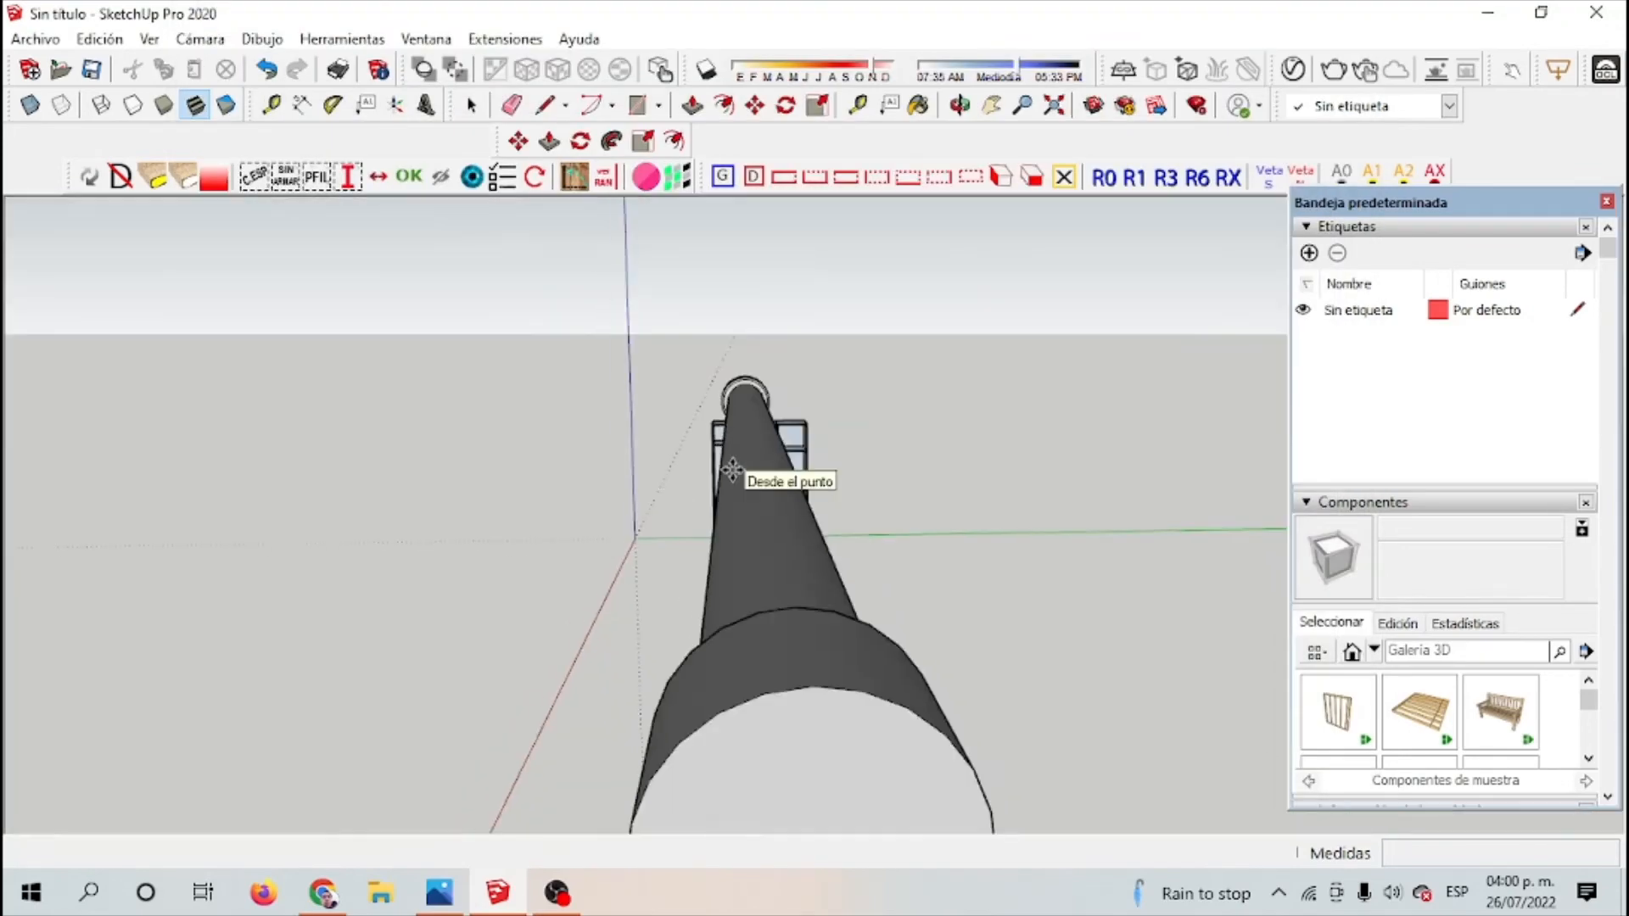
Step: Place the downloaded tube beside the wardrobe and scale it down to about 0.41
{"action": "left_click", "coordinate": [876, 485]}
{"action": "left_click", "coordinate": [817, 105]}
{"action": "left_click_drag", "start_coordinate": [1010, 545], "coordinate": [904, 488]}
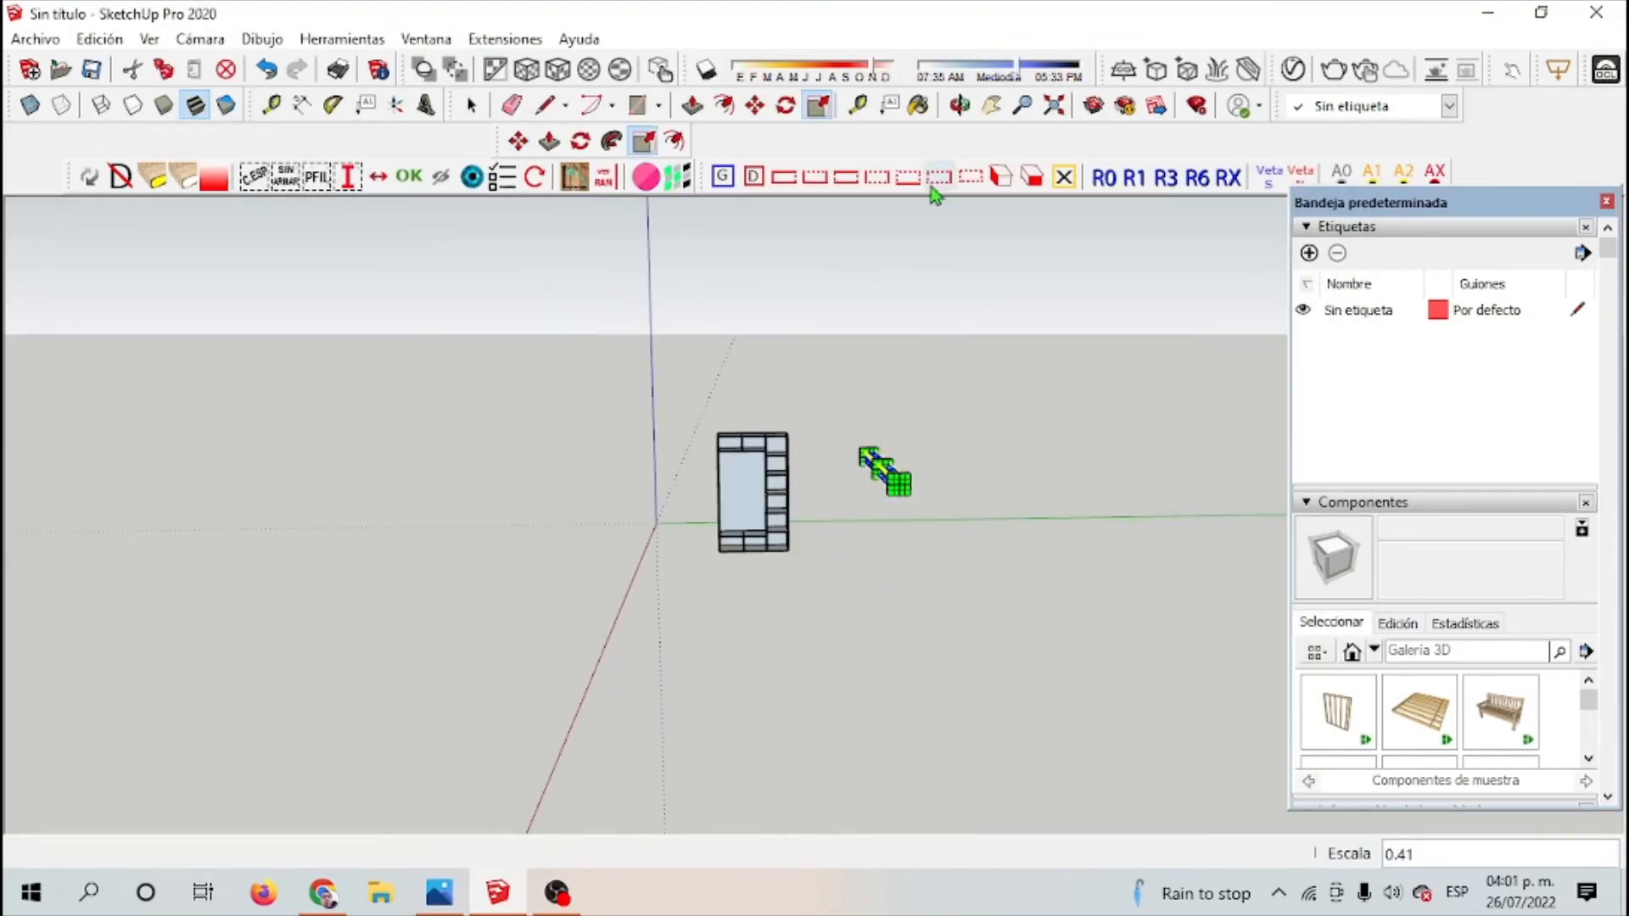
Step: Reposition the tube near the wardrobe and rotate it 90° so it runs across the wardrobe's width
{"action": "left_click", "coordinate": [960, 105]}
{"action": "left_click_drag", "start_coordinate": [747, 543], "coordinate": [874, 721]}
{"action": "left_click", "coordinate": [755, 105]}
{"action": "left_click_drag", "start_coordinate": [1069, 528], "coordinate": [665, 535]}
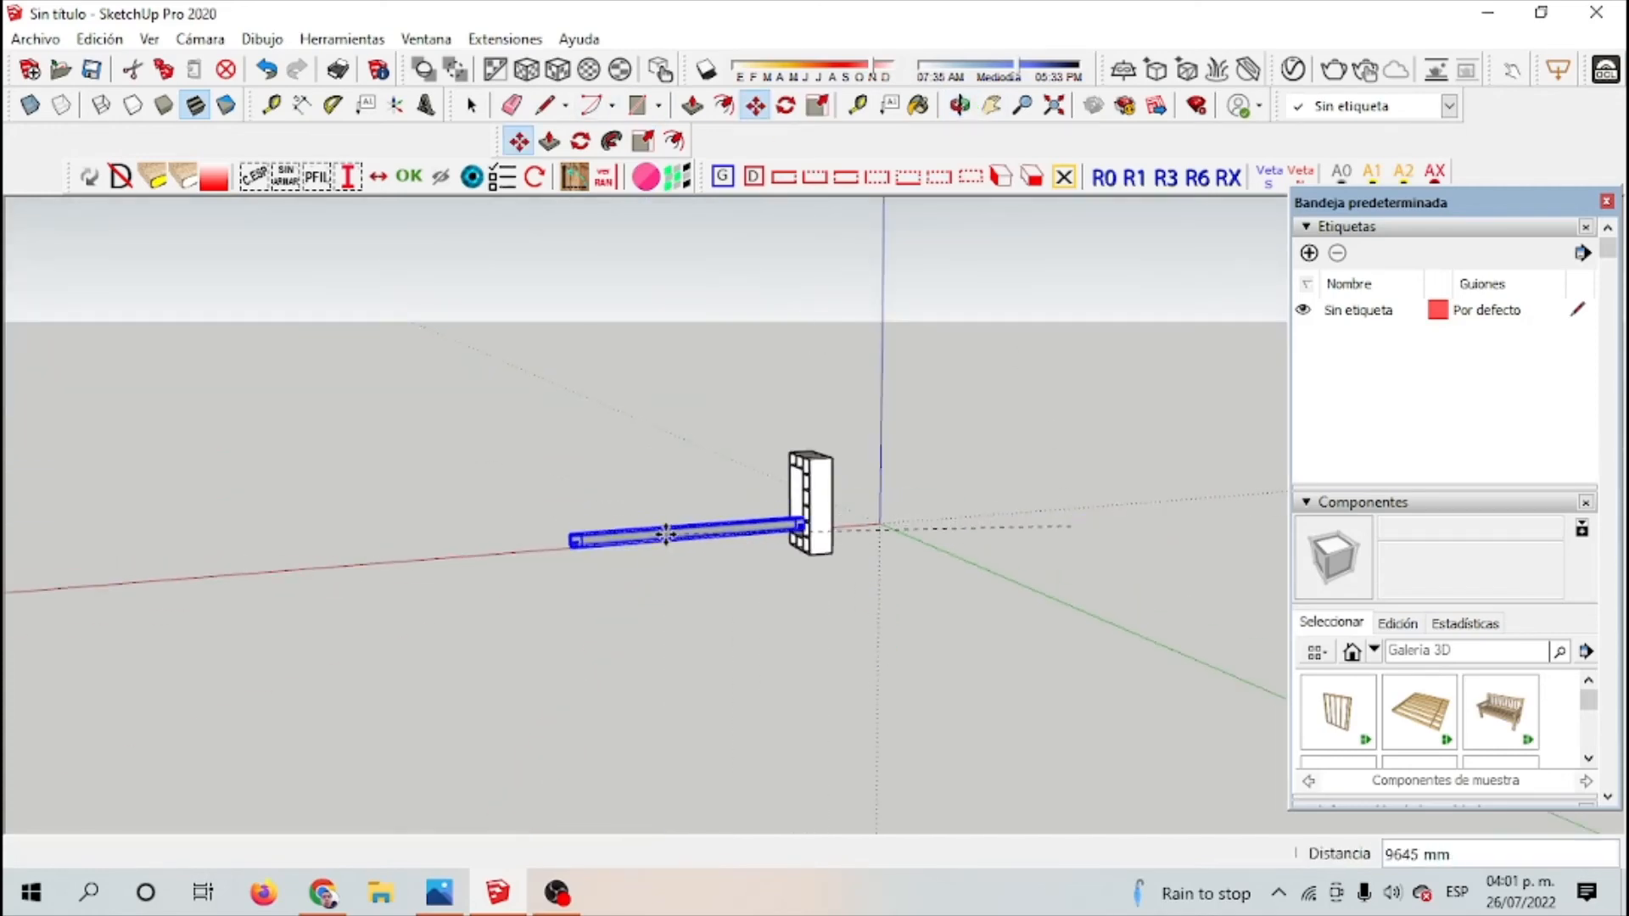
{"action": "left_click", "coordinate": [787, 107]}
{"action": "left_click", "coordinate": [835, 596]}
{"action": "left_click", "coordinate": [662, 632]}
{"action": "left_click", "coordinate": [564, 488]}
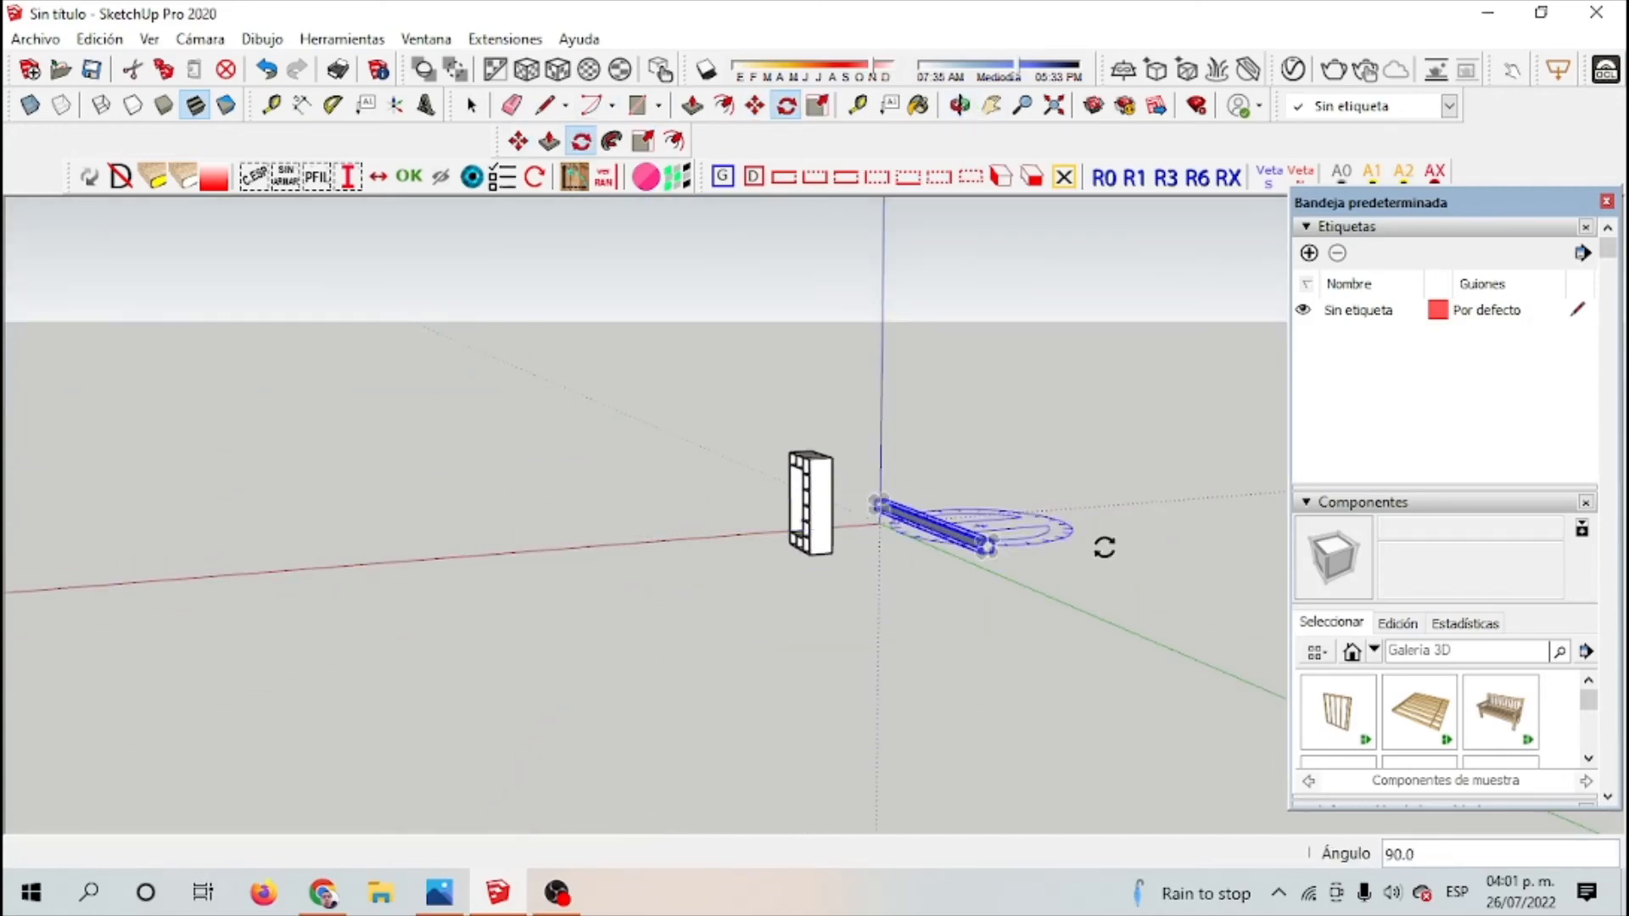
Step: Move the rotated tube over to the wardrobe
{"action": "scroll", "coordinate": [953, 498], "scroll_direction": "up", "scroll_amount": 4}
{"action": "left_click", "coordinate": [754, 105]}
{"action": "left_click_drag", "start_coordinate": [922, 549], "coordinate": [579, 462]}
{"action": "scroll", "coordinate": [725, 424], "scroll_direction": "up", "scroll_amount": 5}
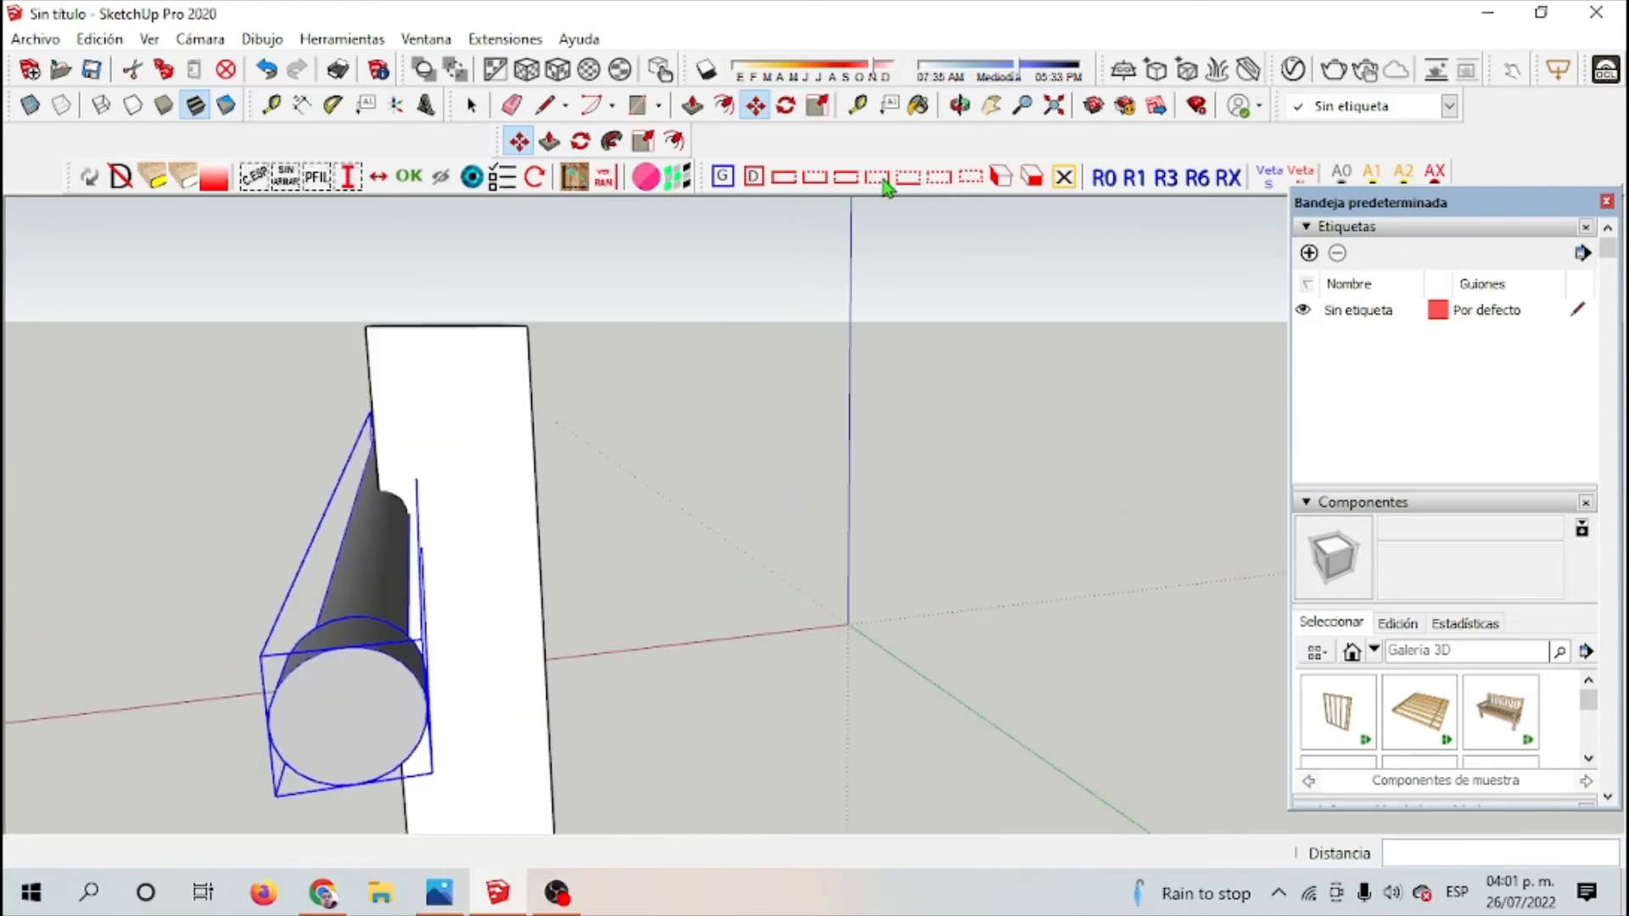
Step: Scale the tube down to suit the wardrobe's hanging compartment
{"action": "middle_click_drag", "start_coordinate": [636, 543], "coordinate": [894, 556]}
{"action": "left_click", "coordinate": [817, 105]}
{"action": "scroll", "coordinate": [1193, 668], "scroll_direction": "down", "scroll_amount": 2}
{"action": "left_click_drag", "start_coordinate": [1255, 678], "coordinate": [632, 509]}
Step: Fit the tube as a hanging rail beneath the upper shelf, between the left side panel and tall divider, and deselect it
{"action": "left_click", "coordinate": [755, 105]}
{"action": "middle_click_drag", "start_coordinate": [611, 475], "coordinate": [840, 452]}
{"action": "left_click", "coordinate": [817, 105]}
{"action": "left_click_drag", "start_coordinate": [603, 418], "coordinate": [597, 420]}
{"action": "left_click", "coordinate": [471, 105]}
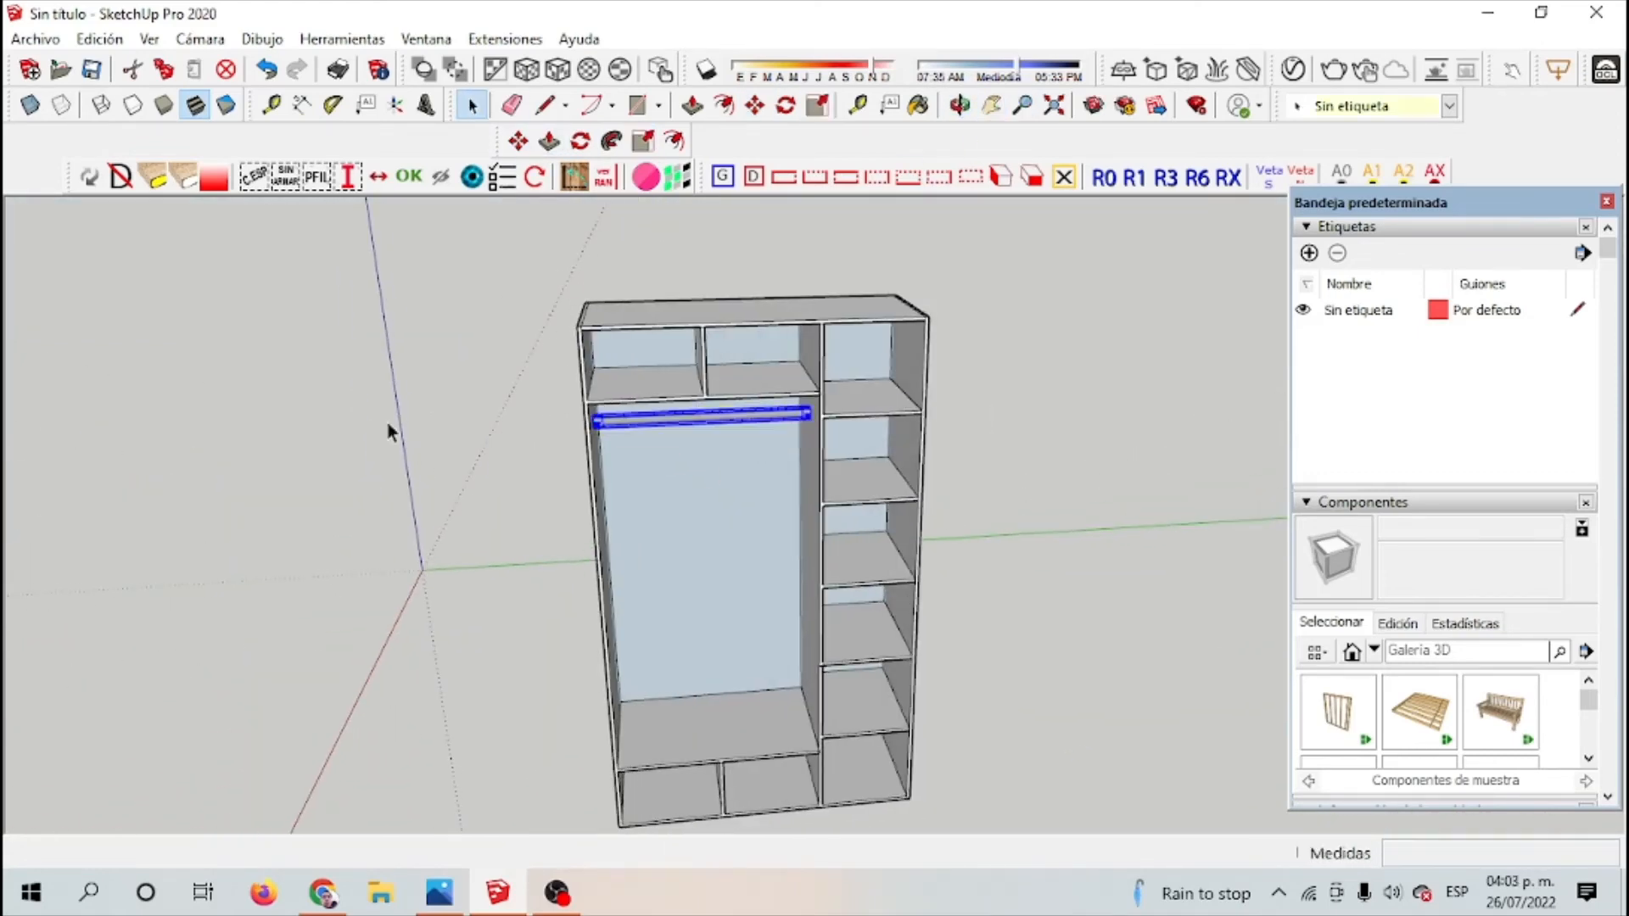
{"action": "left_click", "coordinate": [389, 429]}
{"action": "left_click", "coordinate": [960, 105]}
{"action": "left_click_drag", "start_coordinate": [458, 628], "coordinate": [288, 585]}
{"action": "left_click", "coordinate": [991, 105]}
{"action": "left_click_drag", "start_coordinate": [747, 458], "coordinate": [724, 433]}
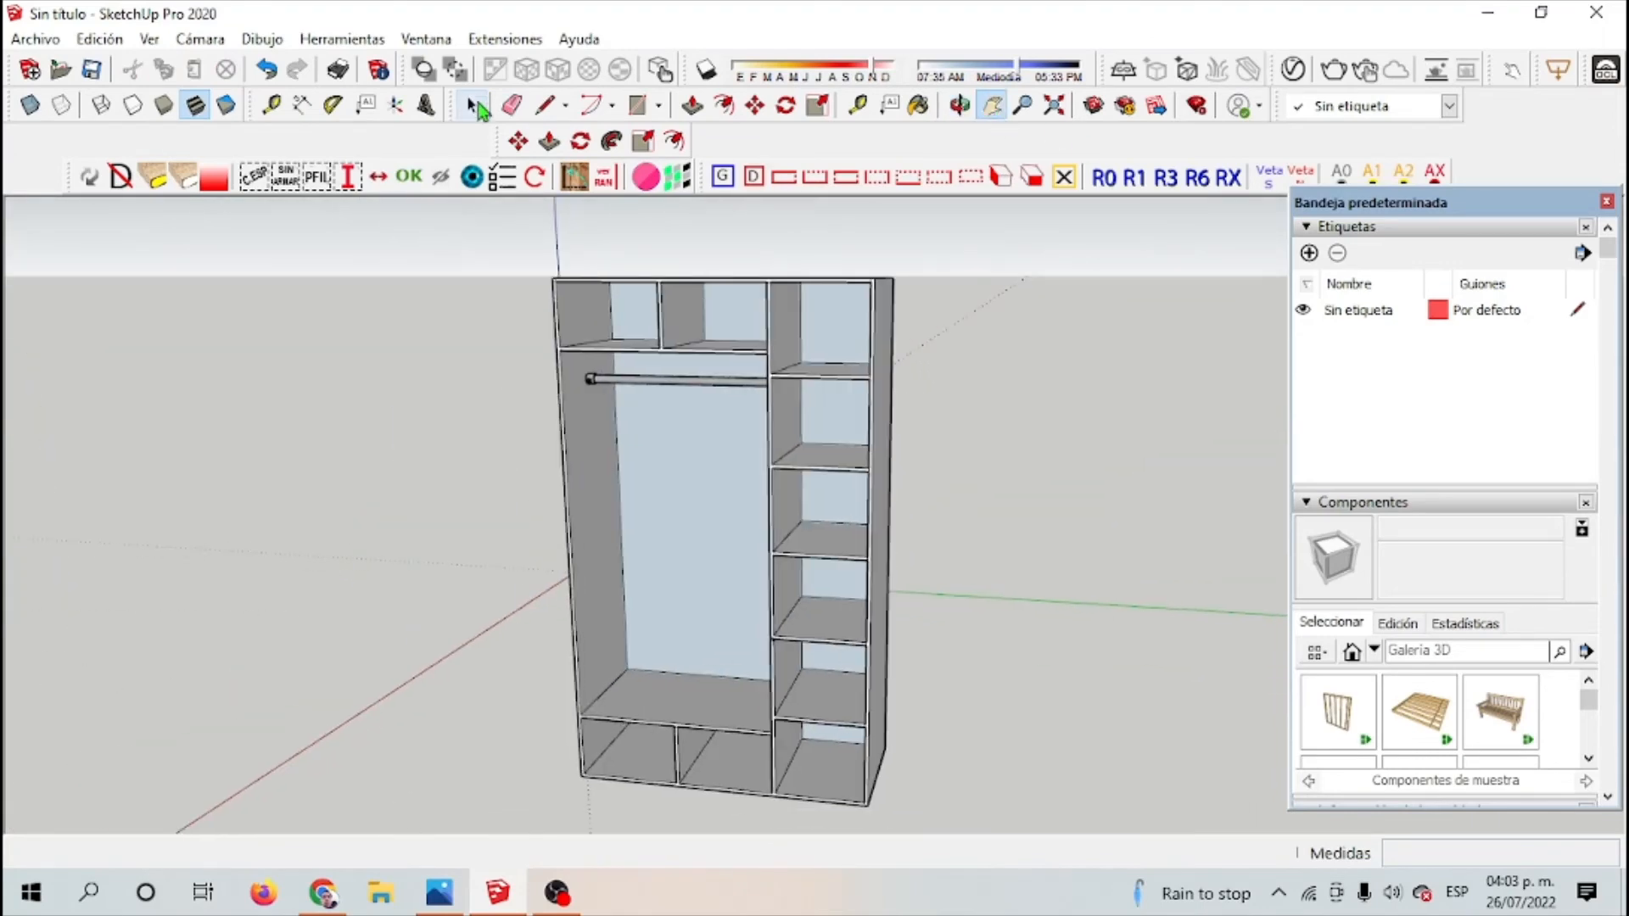
Step: Select the whole wardrobe and paint it with the Terra material from the EDIMCA collection, leaving it deselected
{"action": "left_click_drag", "start_coordinate": [488, 241], "coordinate": [984, 821]}
{"action": "scroll", "coordinate": [1506, 674], "scroll_direction": "down", "scroll_amount": 4}
{"action": "scroll", "coordinate": [1400, 458], "scroll_direction": "up", "scroll_amount": 1}
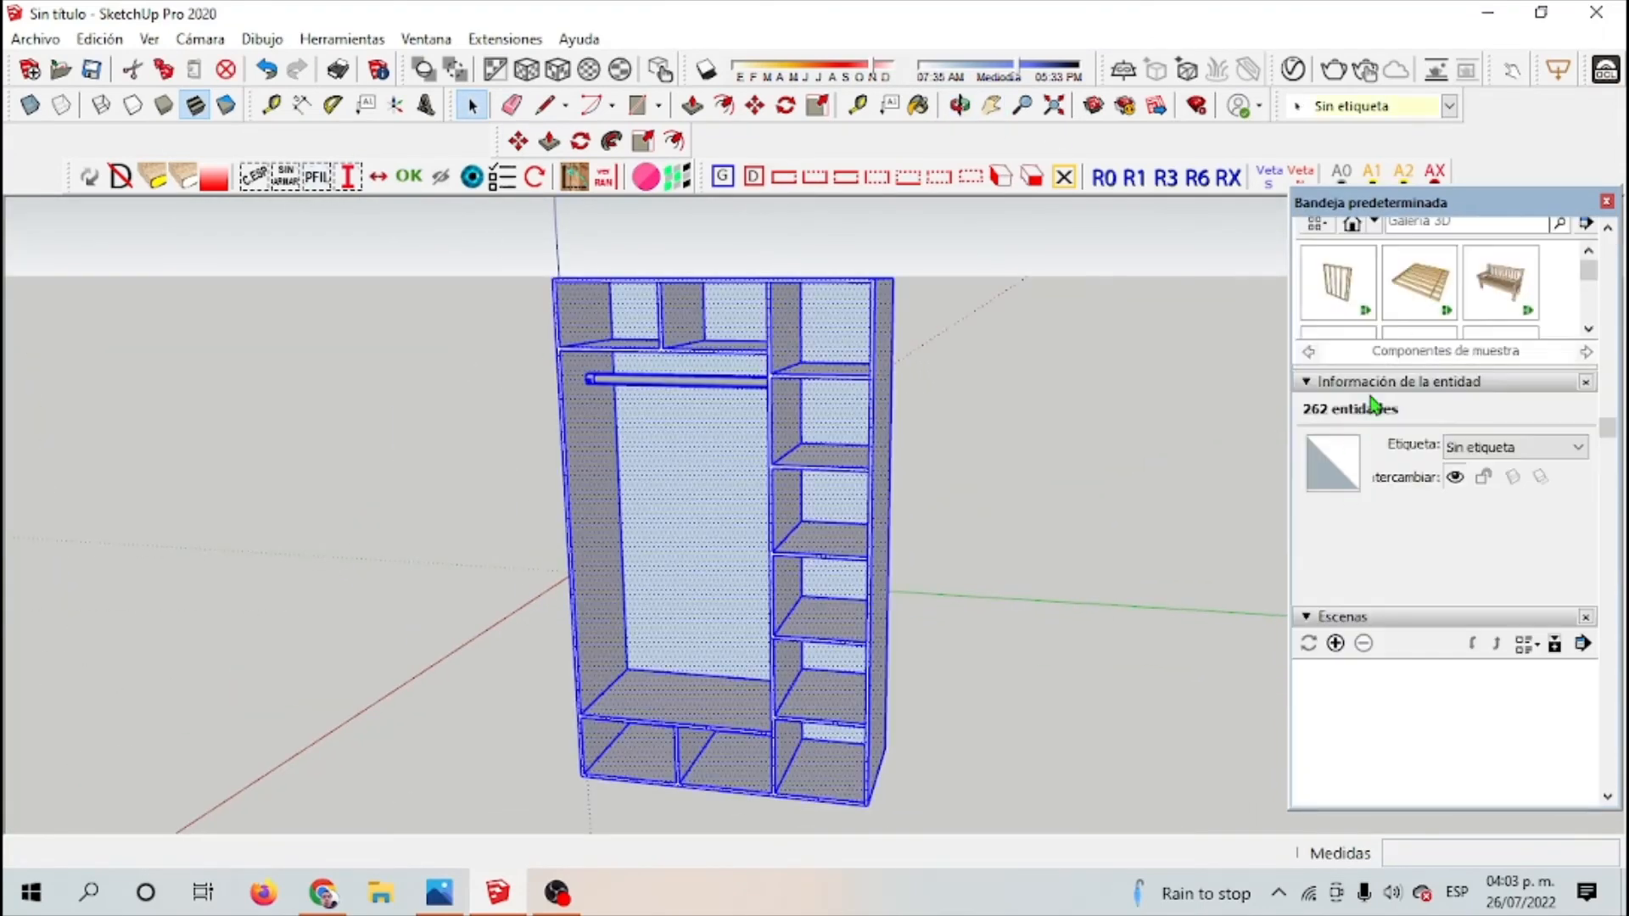
{"action": "scroll", "coordinate": [1379, 403], "scroll_direction": "down", "scroll_amount": 4}
{"action": "left_click", "coordinate": [1534, 656]}
{"action": "left_click", "coordinate": [1458, 587]}
{"action": "scroll", "coordinate": [1493, 639], "scroll_direction": "down", "scroll_amount": 2}
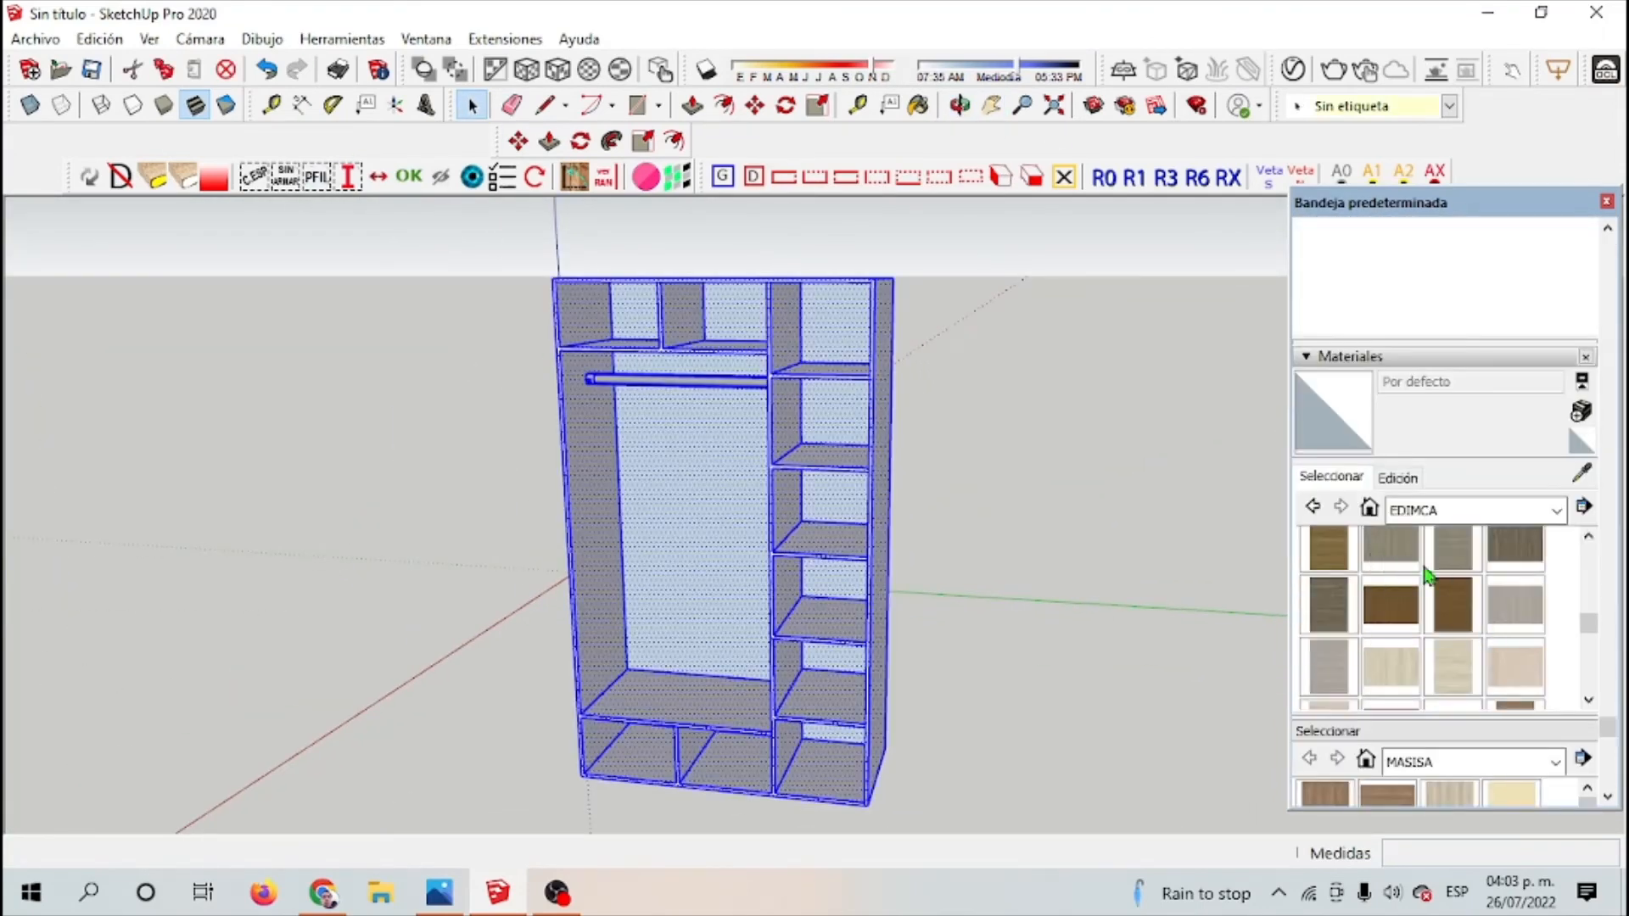
{"action": "scroll", "coordinate": [1434, 586], "scroll_direction": "down", "scroll_amount": 1}
{"action": "left_click", "coordinate": [1458, 649]}
{"action": "left_click", "coordinate": [819, 486]}
{"action": "left_click", "coordinate": [879, 490]}
{"action": "left_click", "coordinate": [472, 107]}
{"action": "left_click", "coordinate": [933, 475]}
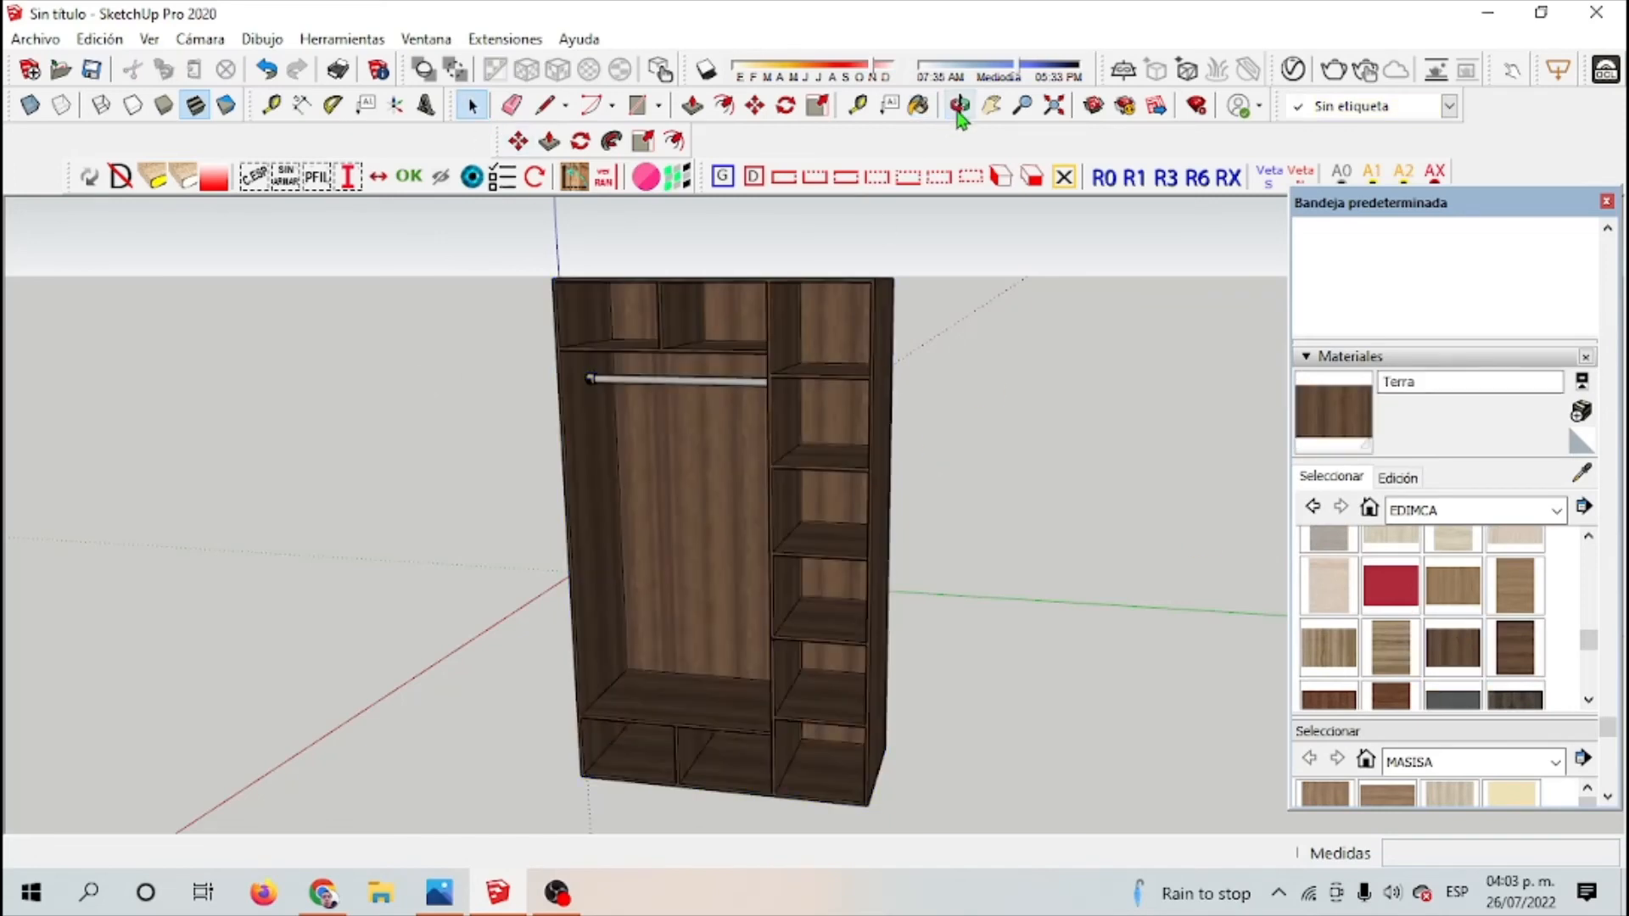
Step: Select the whole wardrobe and repaint it with the Castaño blanco material from the MASISA collection, leaving it deselected
{"action": "left_click", "coordinate": [960, 106]}
{"action": "mouse_move", "coordinate": [950, 501]}
{"action": "left_mouse_down"}
{"action": "mouse_move", "coordinate": [646, 590]}
{"action": "mouse_move", "coordinate": [1102, 429]}
{"action": "mouse_move", "coordinate": [1138, 520]}
{"action": "mouse_move", "coordinate": [658, 505]}
{"action": "left_mouse_up"}
{"action": "mouse_move", "coordinate": [657, 505]}
{"action": "left_mouse_down"}
{"action": "mouse_move", "coordinate": [993, 542]}
{"action": "mouse_move", "coordinate": [542, 542]}
{"action": "mouse_move", "coordinate": [484, 585]}
{"action": "left_mouse_up"}
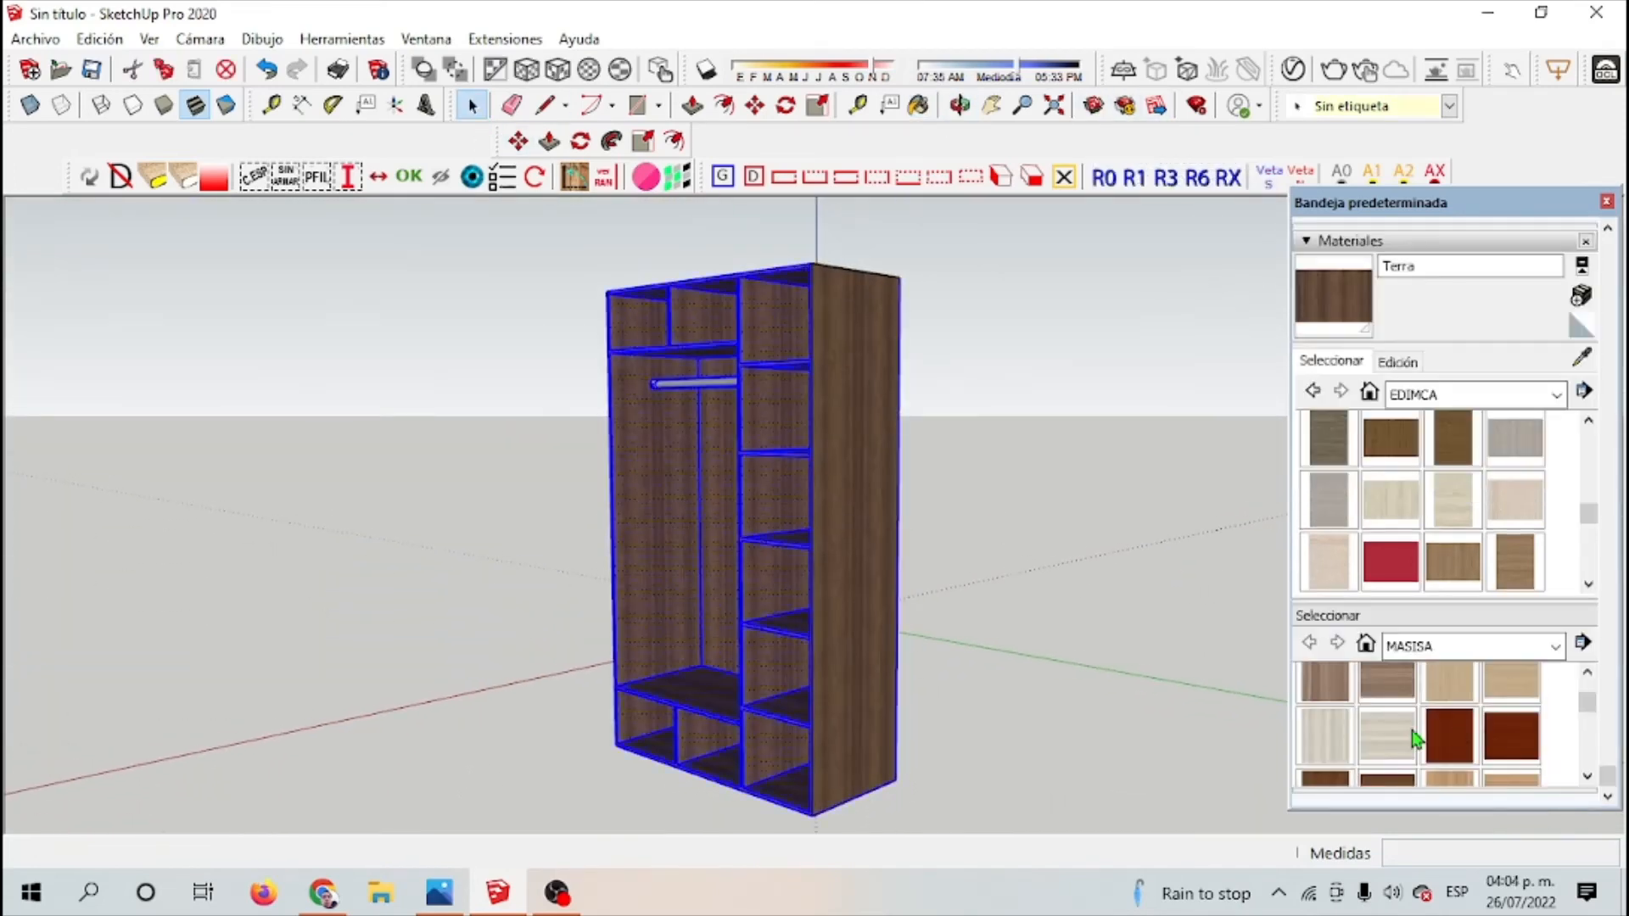
{"action": "left_click", "coordinate": [1327, 736]}
{"action": "left_click", "coordinate": [845, 460]}
{"action": "left_click", "coordinate": [719, 459]}
{"action": "left_click", "coordinate": [473, 107]}
{"action": "left_click", "coordinate": [450, 412]}
Step: Paint the wardrobe's outer side panel with the Sésamo material from the EDIMCA collection
{"action": "left_click", "coordinate": [959, 107]}
{"action": "scroll", "coordinate": [1520, 582], "scroll_direction": "down", "scroll_amount": 3}
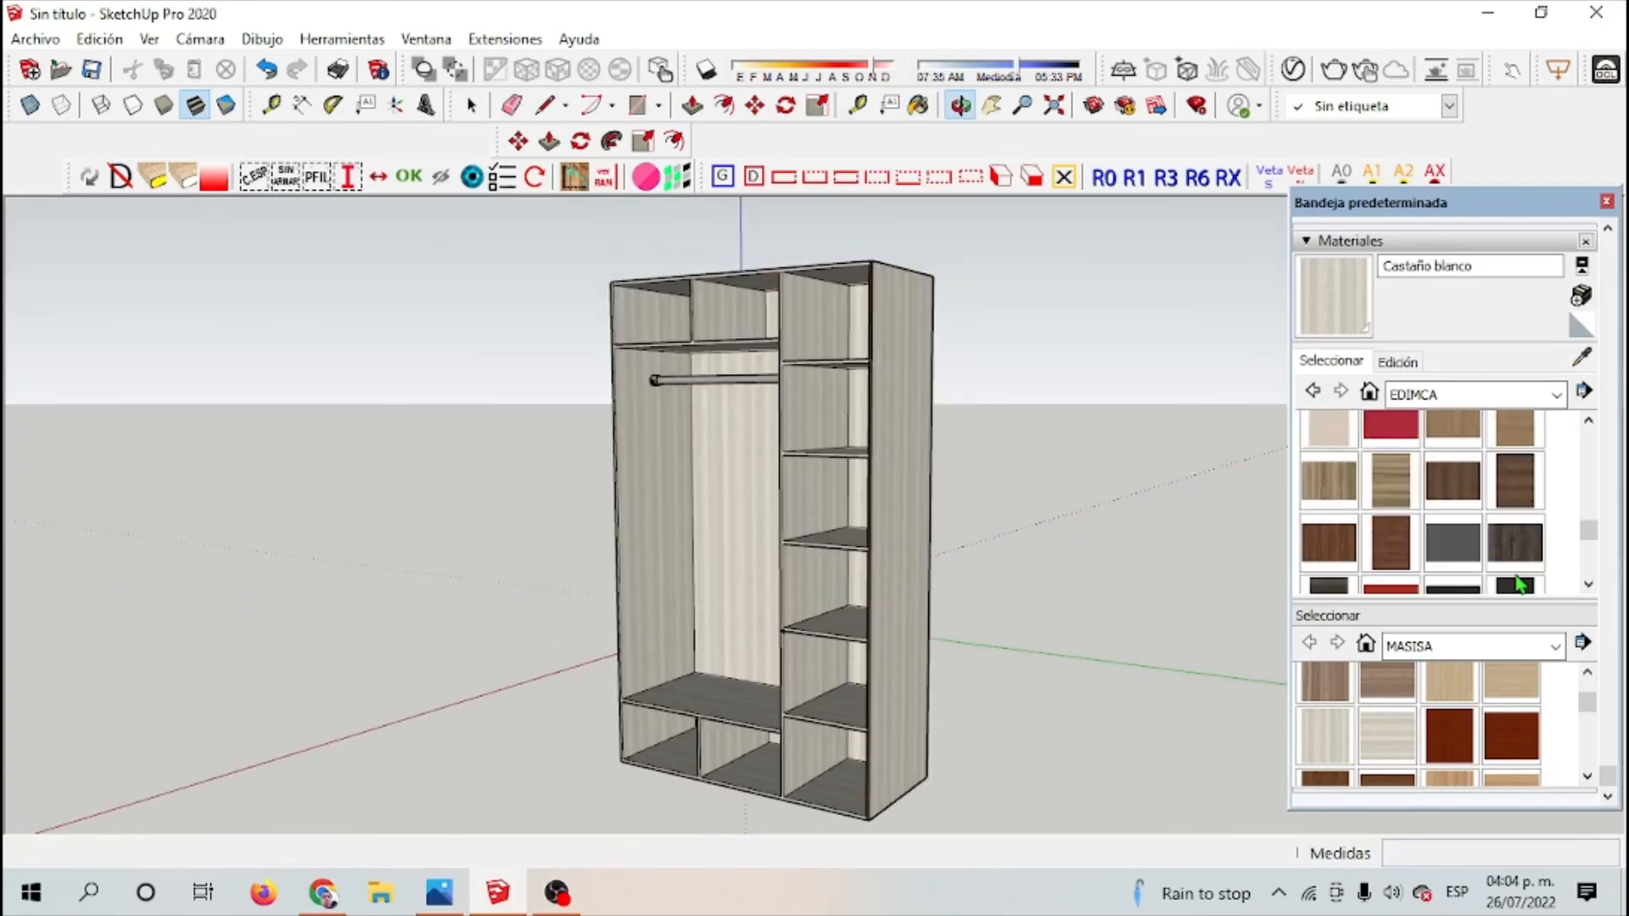
{"action": "left_click", "coordinate": [1328, 481]}
{"action": "left_click", "coordinate": [907, 413]}
{"action": "key", "text": "space"}
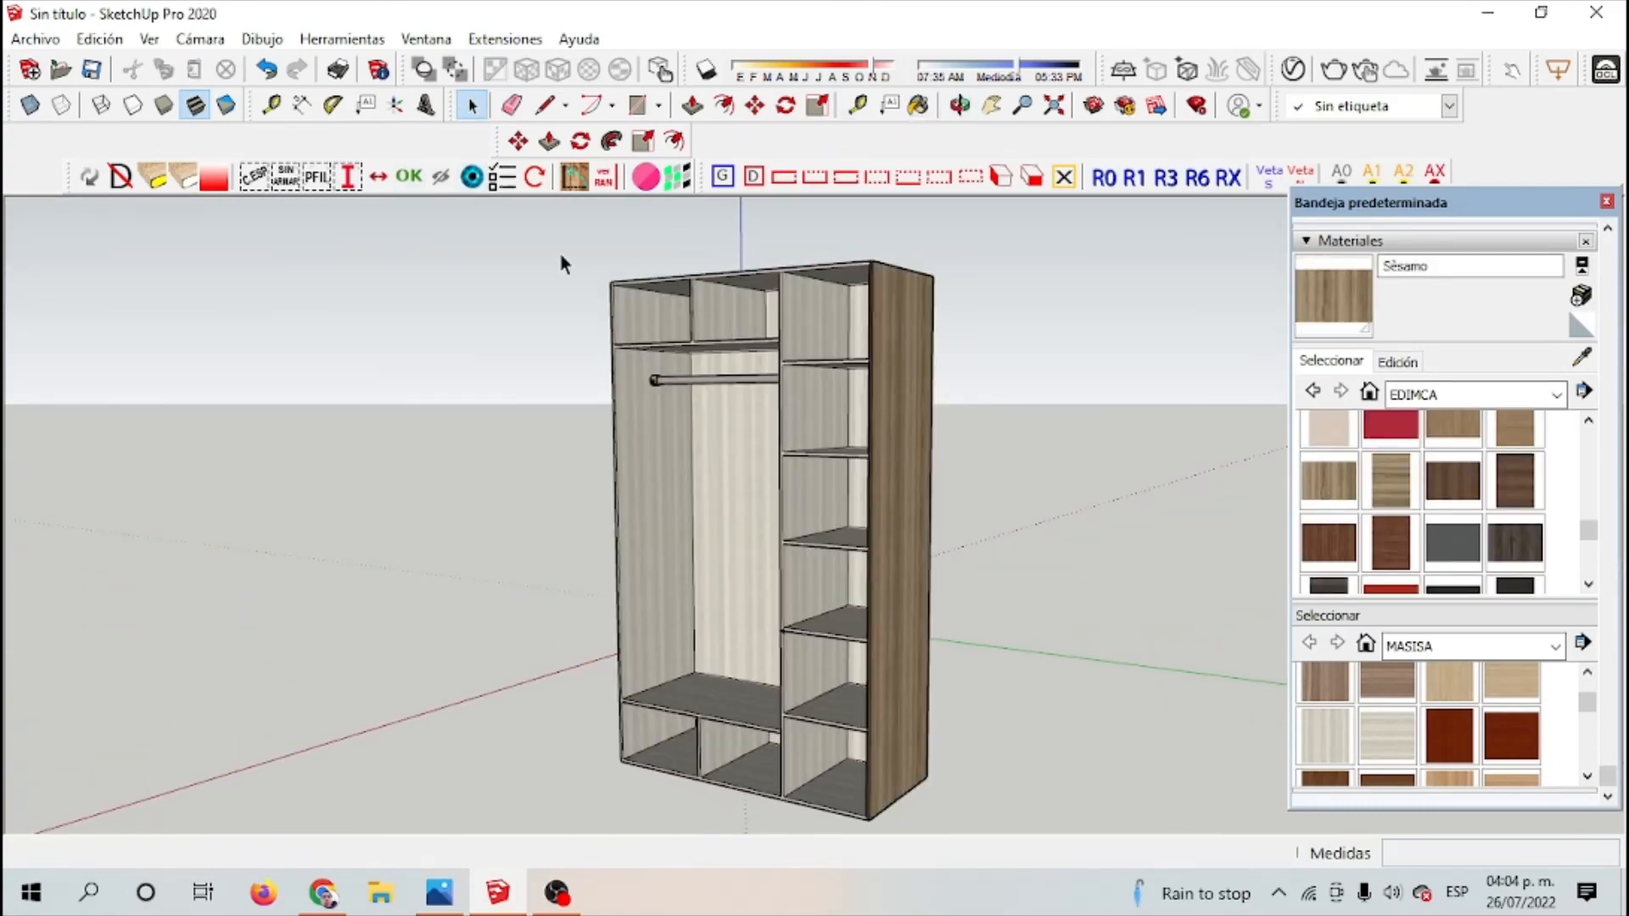
Step: Select the whole wardrobe, apply the Sésamo material to all its panels and deselect it
{"action": "left_click_drag", "start_coordinate": [560, 255], "coordinate": [958, 829]}
{"action": "key", "text": "b"}
{"action": "left_click", "coordinate": [892, 337]}
{"action": "left_click", "coordinate": [720, 428]}
{"action": "key", "text": "space"}
{"action": "left_click", "coordinate": [963, 273]}
Step: Export a nearly frontal view of the wardrobe as a JPEG image named muble2 in the Descargas folder
{"action": "mouse_move", "coordinate": [634, 432]}
{"action": "middle_mouse_down"}
{"action": "mouse_move", "coordinate": [693, 412]}
{"action": "mouse_move", "coordinate": [665, 297]}
{"action": "mouse_move", "coordinate": [774, 417]}
{"action": "middle_mouse_up"}
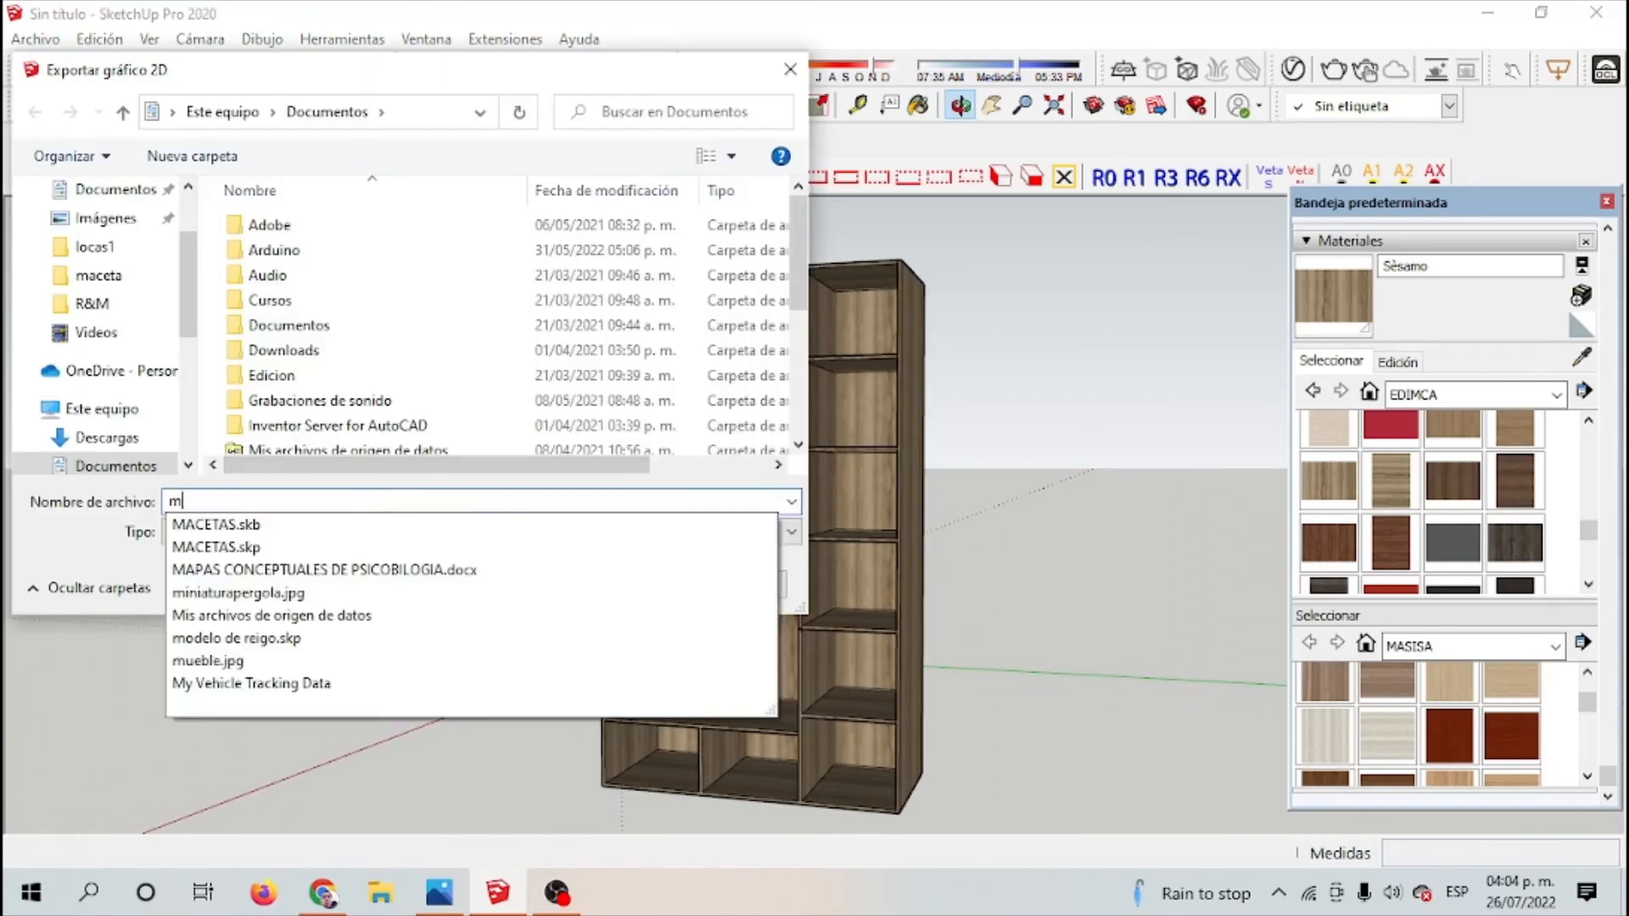
{"action": "type", "text": "ble2"}
{"action": "scroll", "coordinate": [102, 212], "scroll_direction": "up", "scroll_amount": 1}
{"action": "left_click", "coordinate": [106, 189]}
{"action": "left_click", "coordinate": [255, 500]}
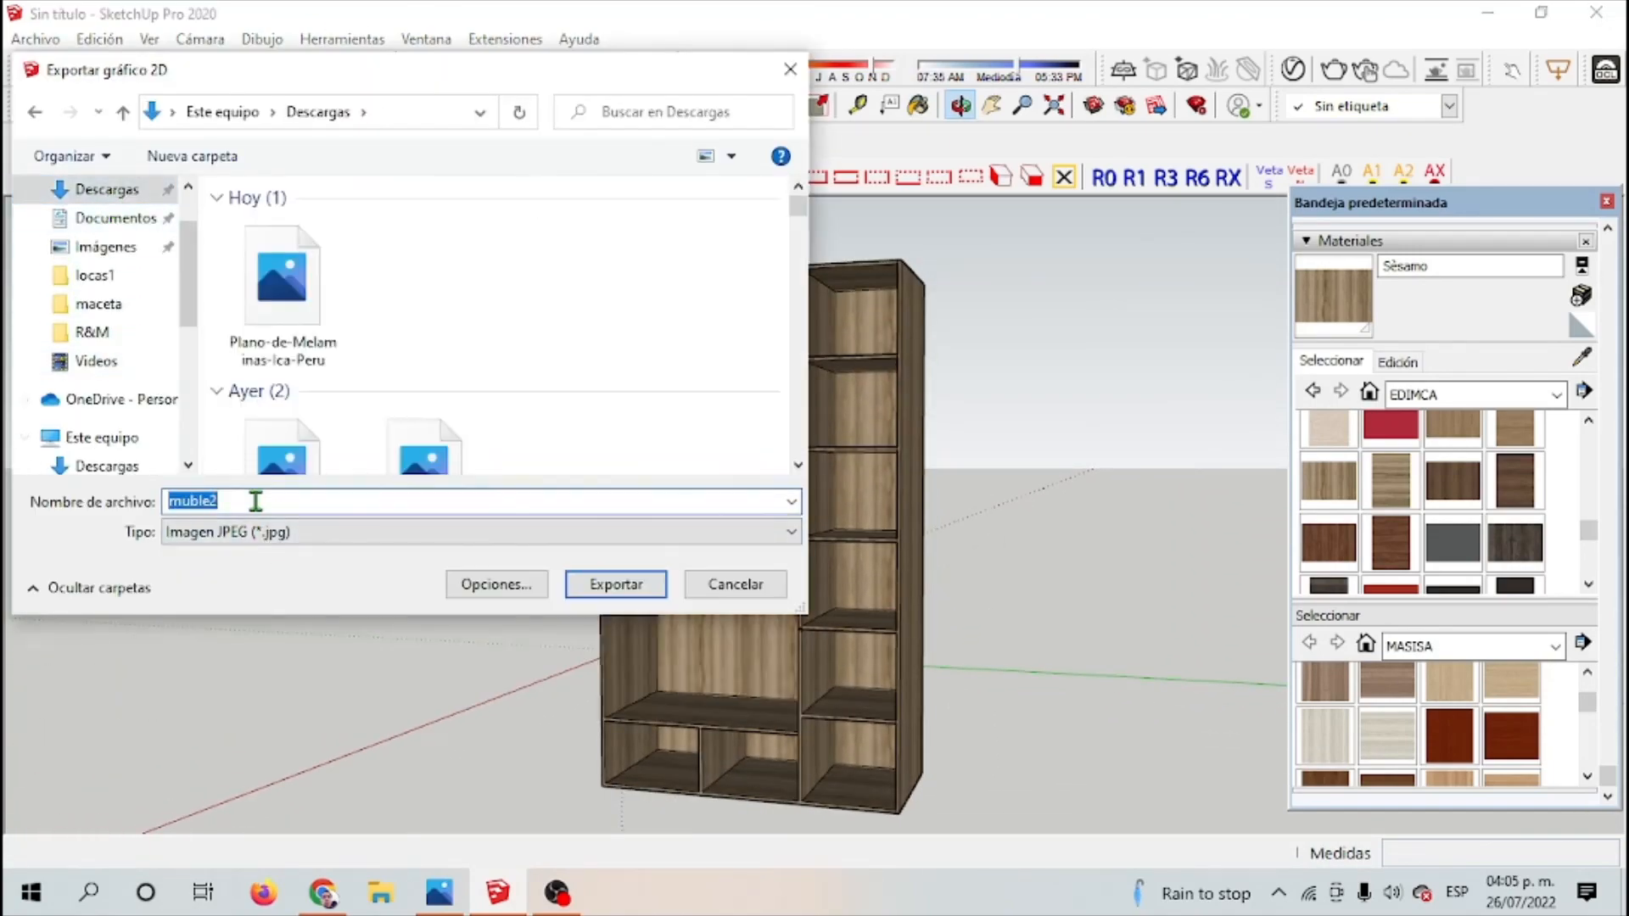
{"action": "key", "text": "Return"}
Step: Select the whole wardrobe and browse the EDIMCA and MASISA collections for another finish
{"action": "left_click", "coordinate": [472, 105]}
{"action": "left_click_drag", "start_coordinate": [544, 224], "coordinate": [1093, 867]}
{"action": "scroll", "coordinate": [1449, 729], "scroll_direction": "down", "scroll_amount": 5}
{"action": "scroll", "coordinate": [1486, 585], "scroll_direction": "down", "scroll_amount": 5}
{"action": "scroll", "coordinate": [1437, 727], "scroll_direction": "down", "scroll_amount": 5}
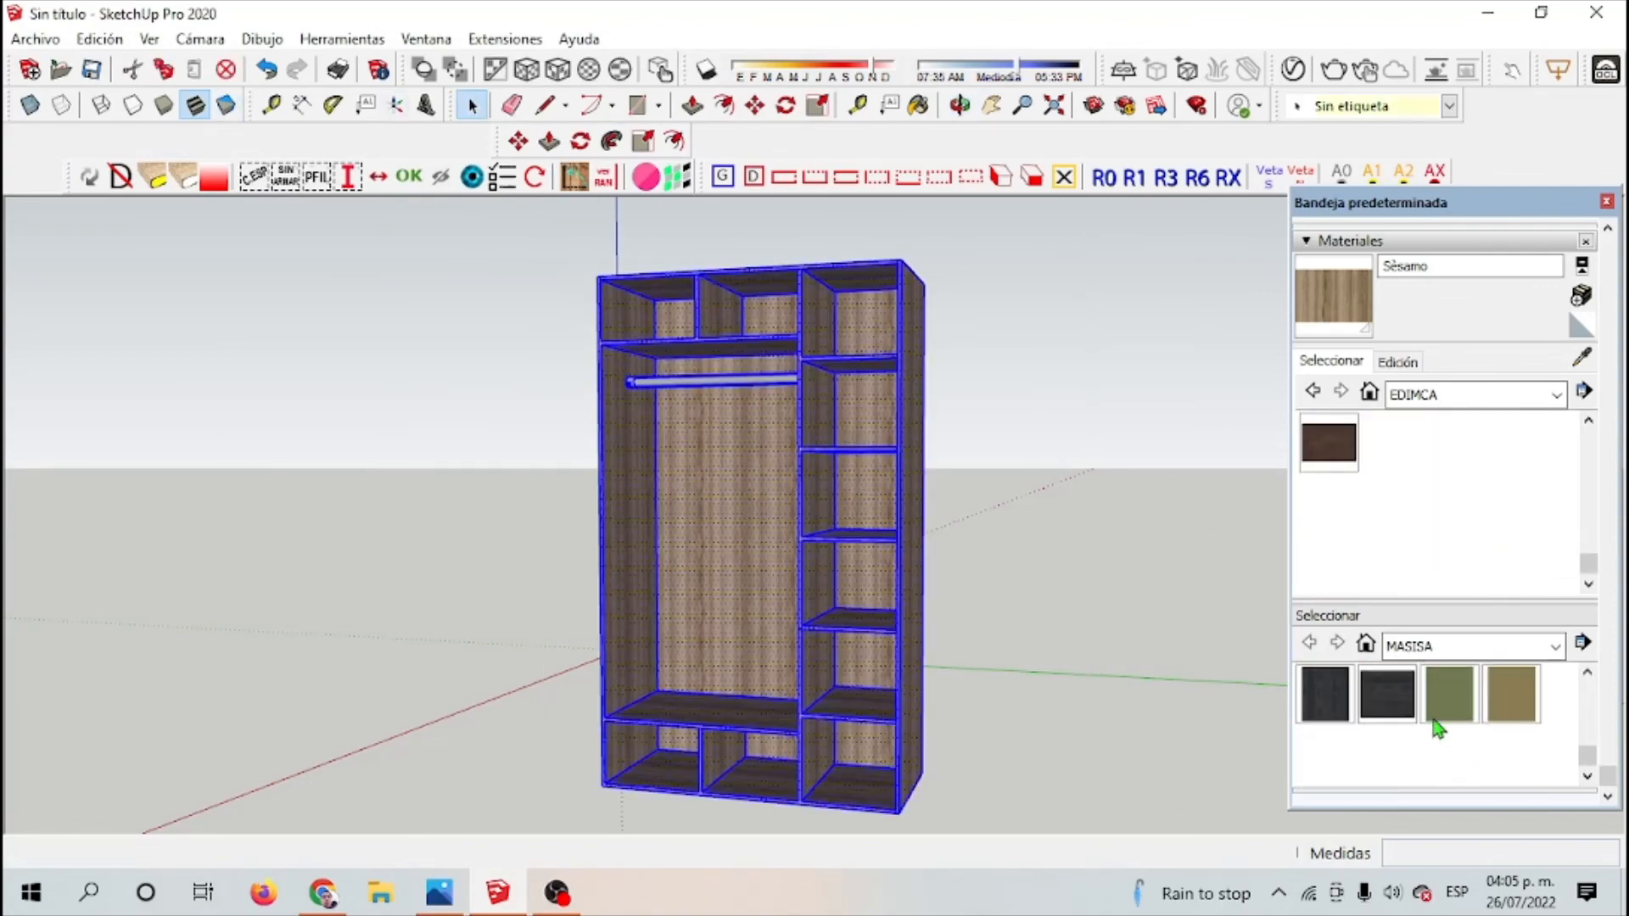